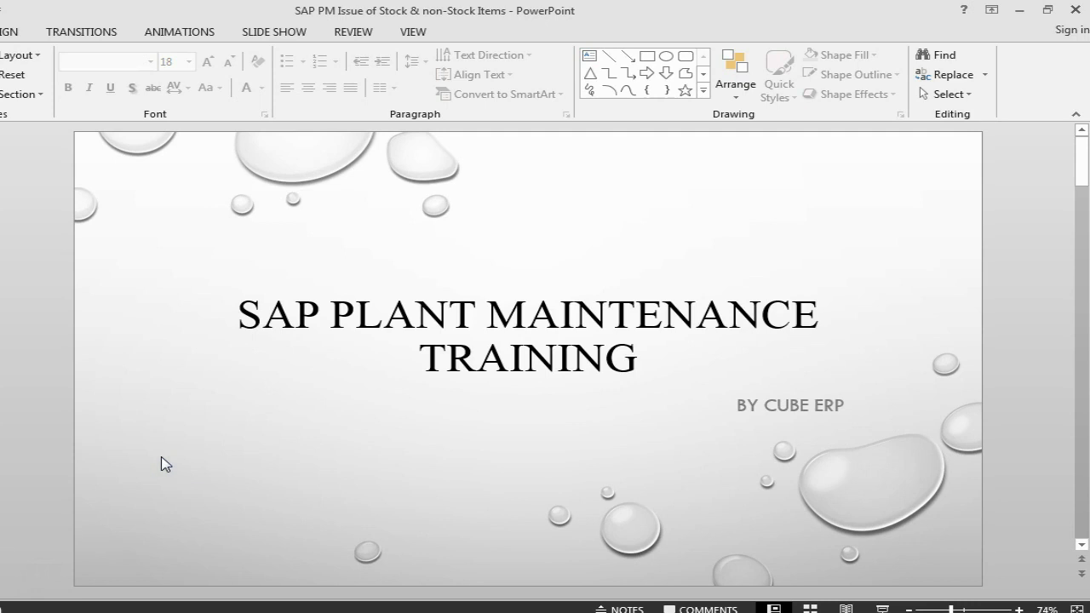
Advance to the 'Issue Stock Item for Maintenance Order – Create Order' slide.
left_click(2, 474)
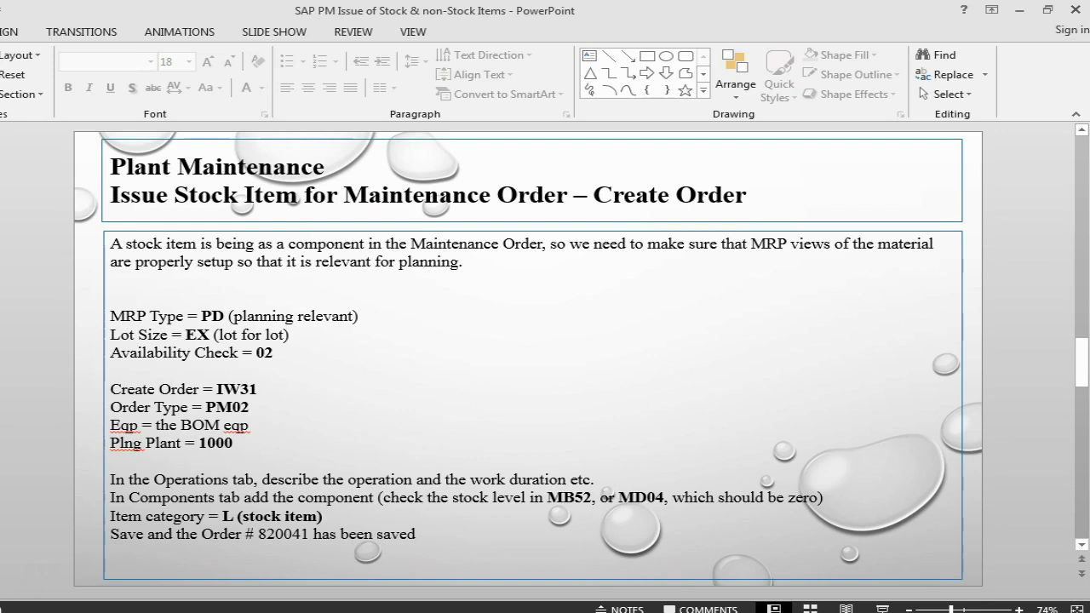
Start MM03 for M-KEYBOARD and select the MRP 1, MRP 2 and MRP 3 views.
mouse_move(580, 612)
left_click(567, 532)
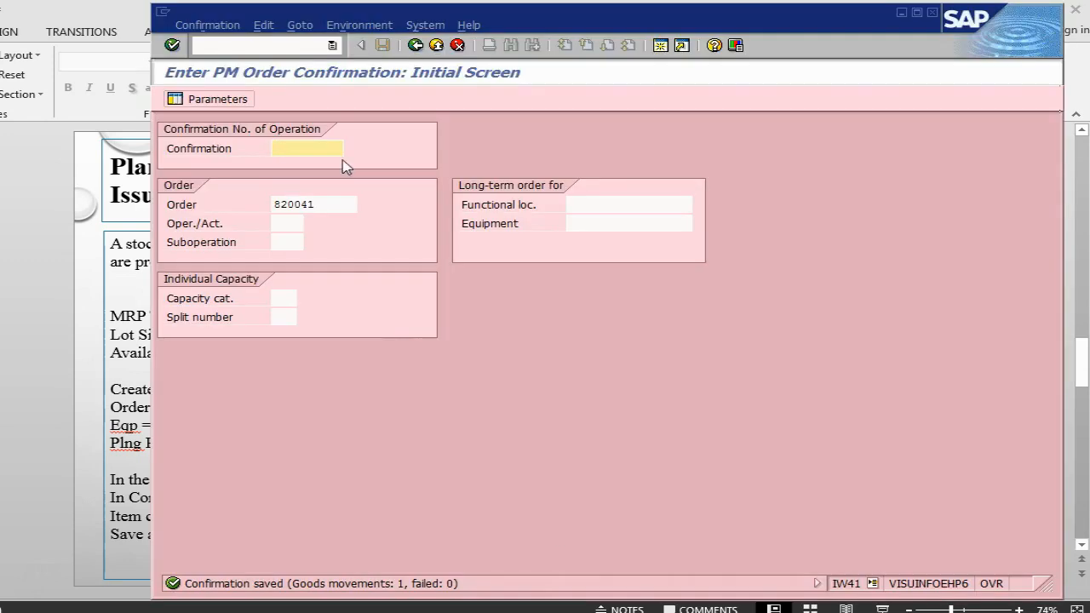
left_click(284, 47)
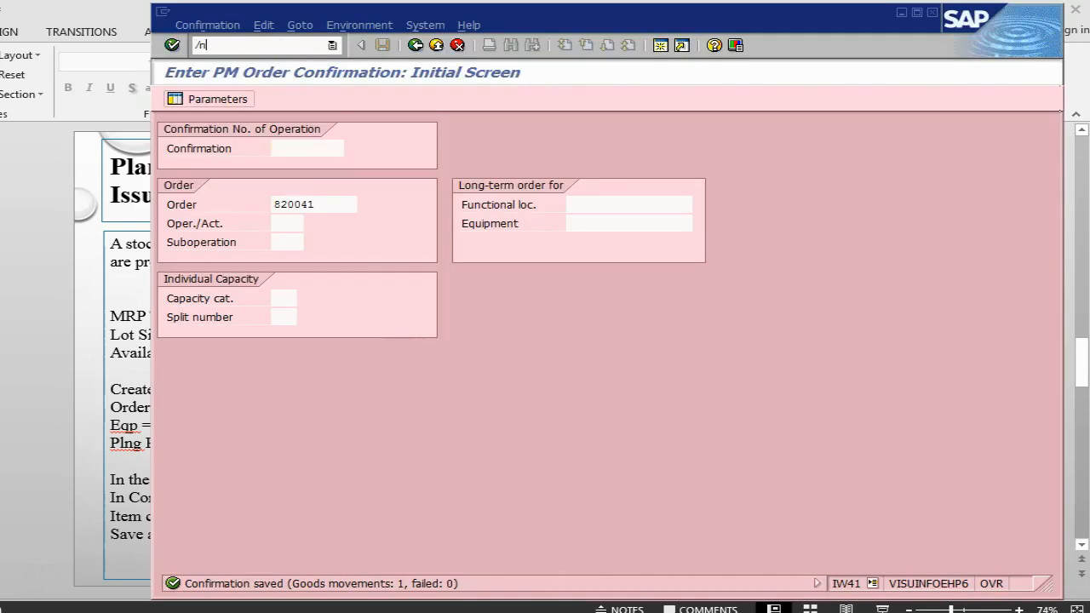
type("/nmm03")
key("Return")
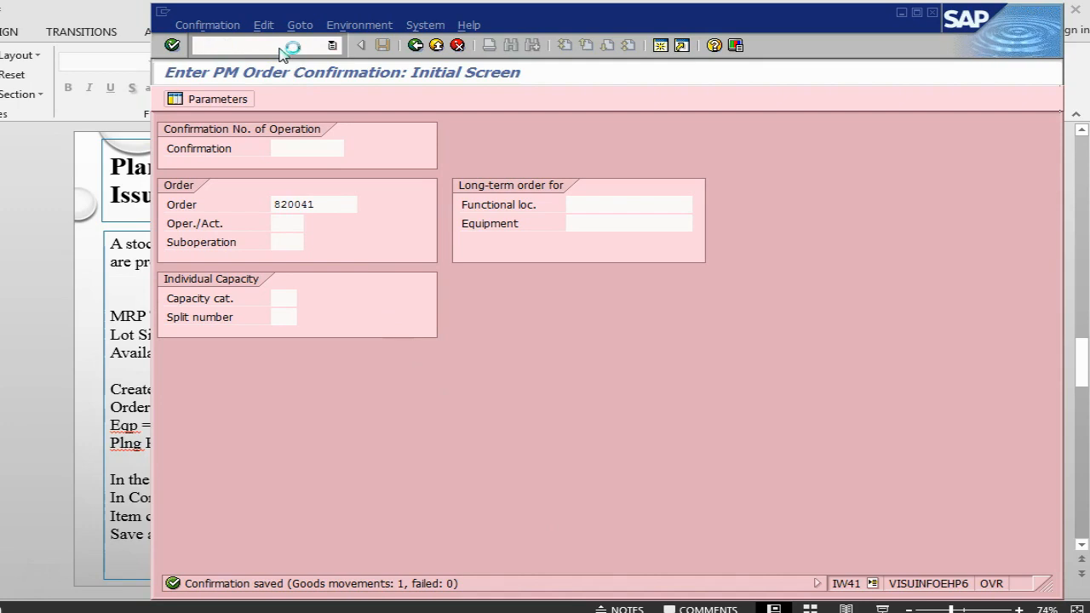
key("Return")
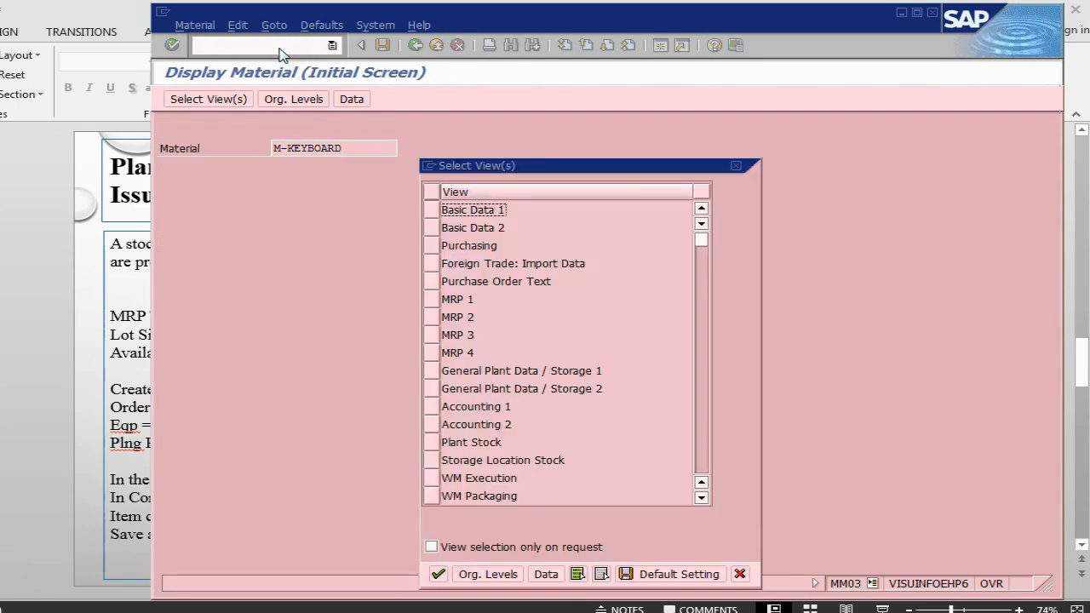
left_click(431, 299)
left_click(432, 317)
left_click(432, 335)
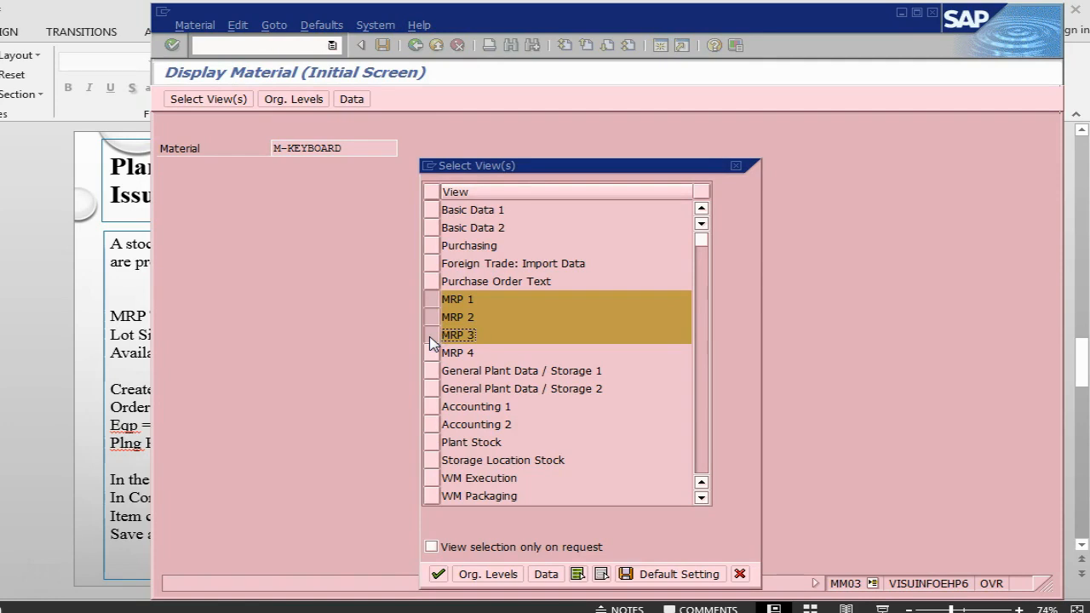
key("Return")
Enter plant 1000 and storage location 0001 to display the MRP 1 view.
type("1")
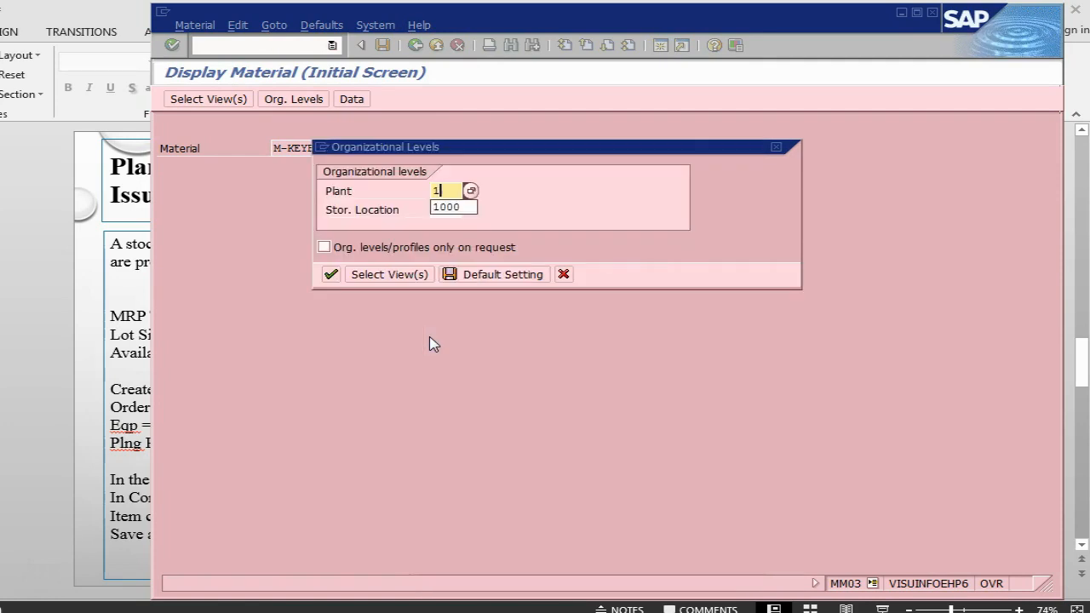
type("000")
key("Tab")
type("0001")
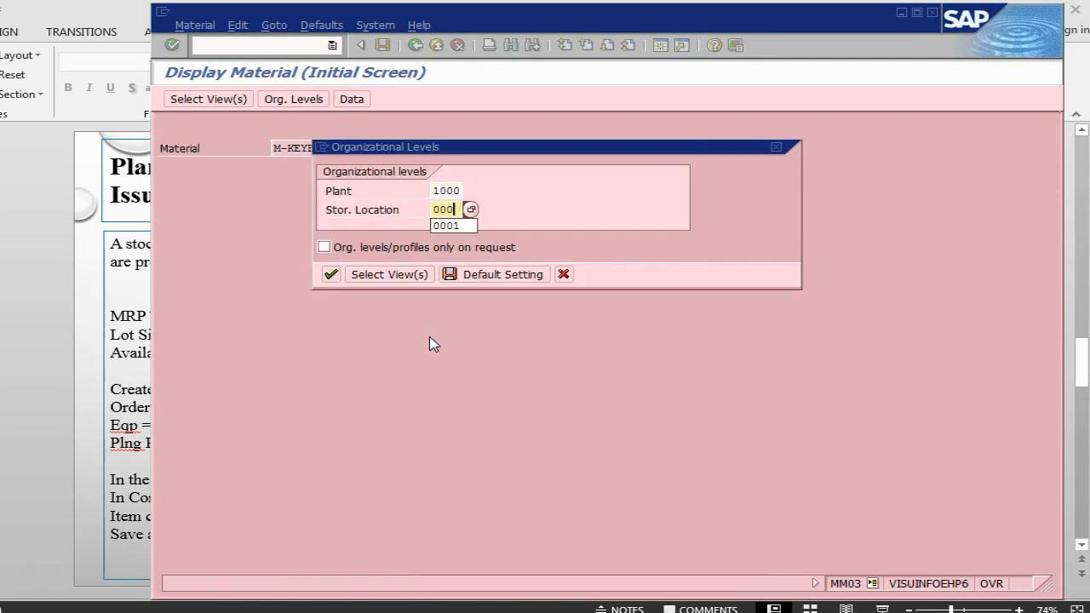
key("Return")
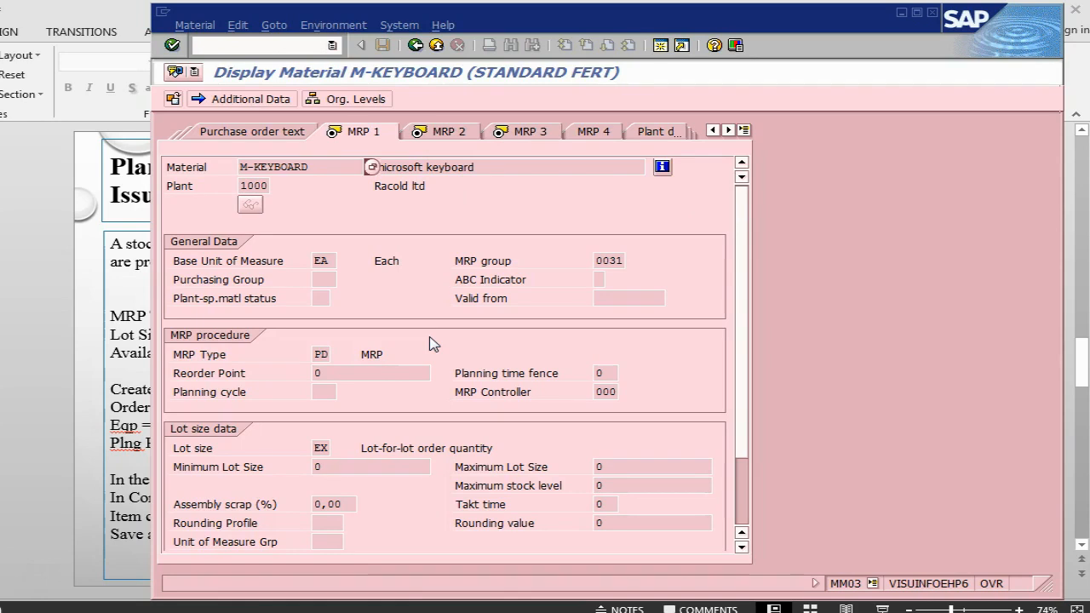
left_click(325, 358)
left_click(340, 356)
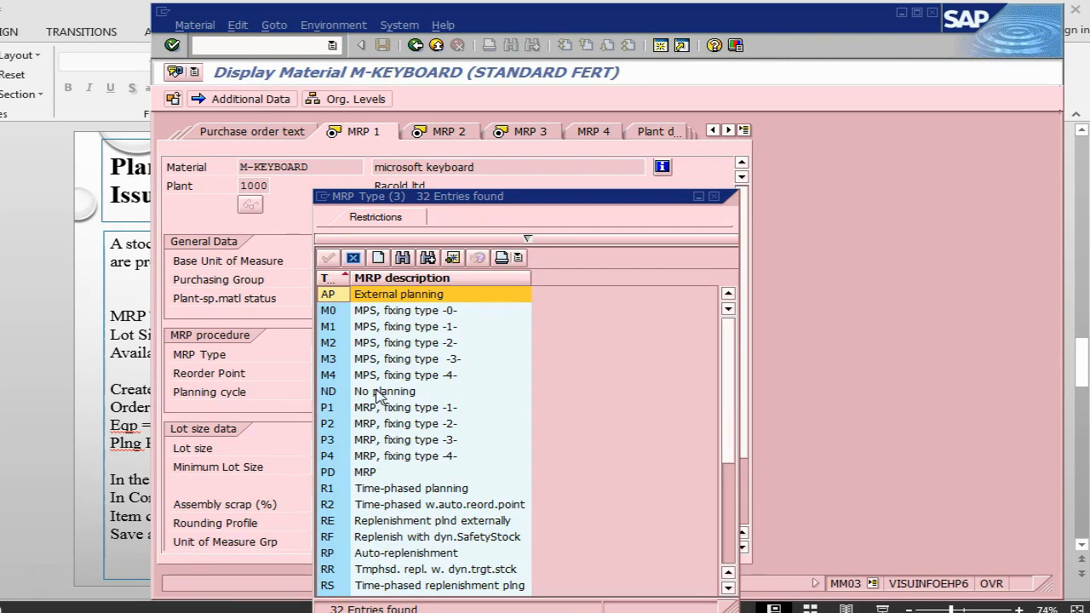
left_click(362, 473)
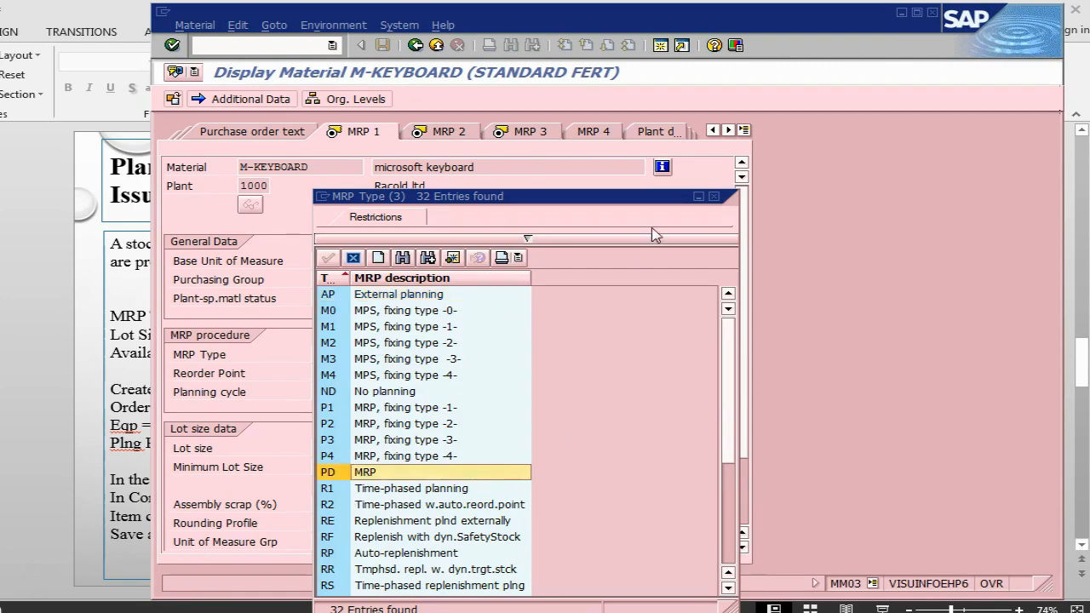
left_click(714, 197)
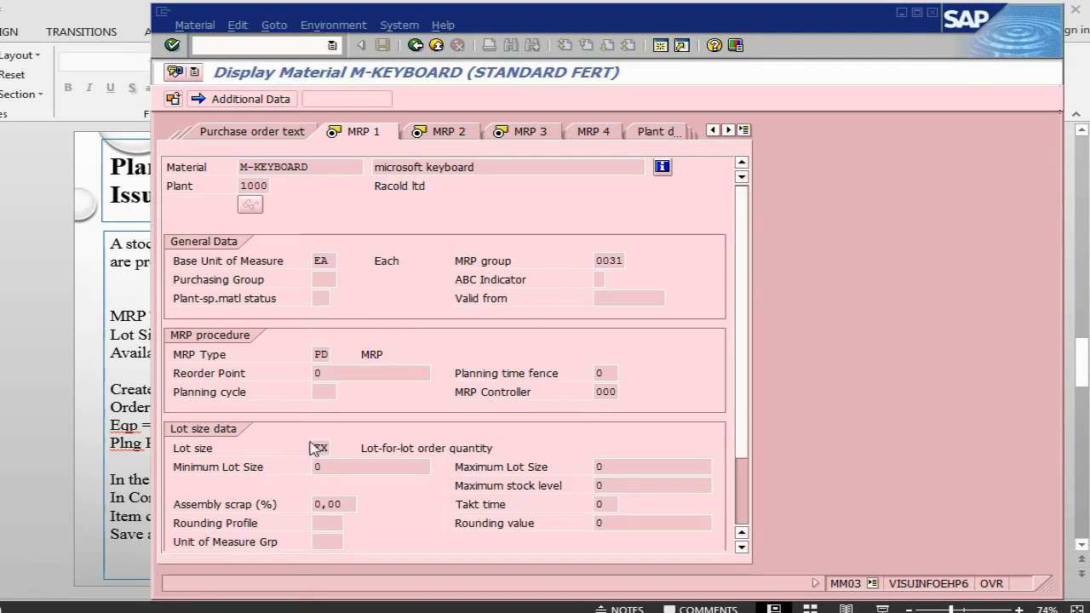
left_click(322, 449)
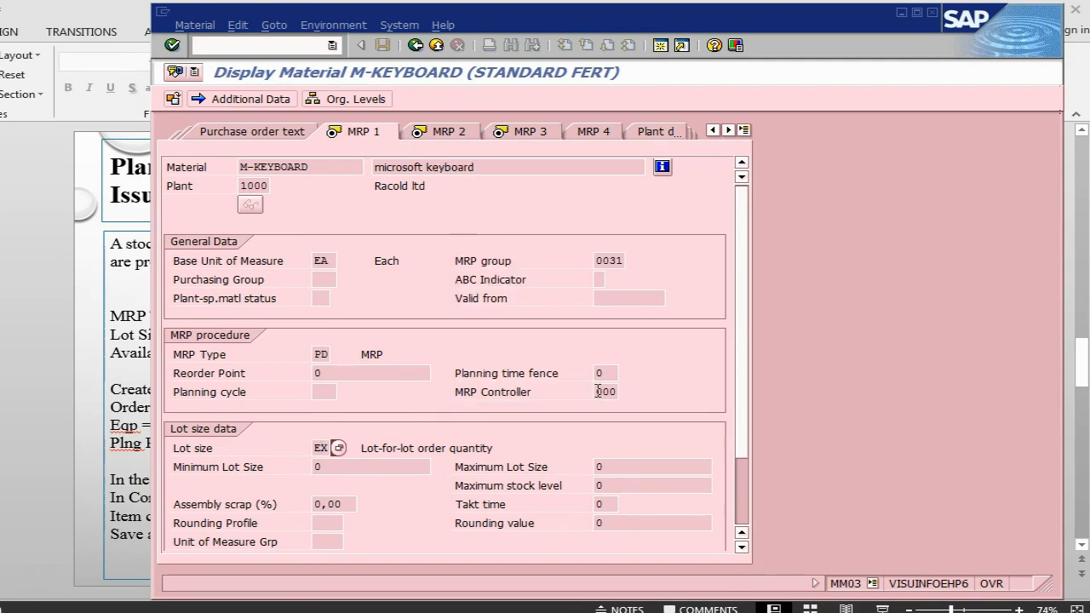
Check on the MRP 2 view that procurement type is F, External procurement.
left_click(436, 132)
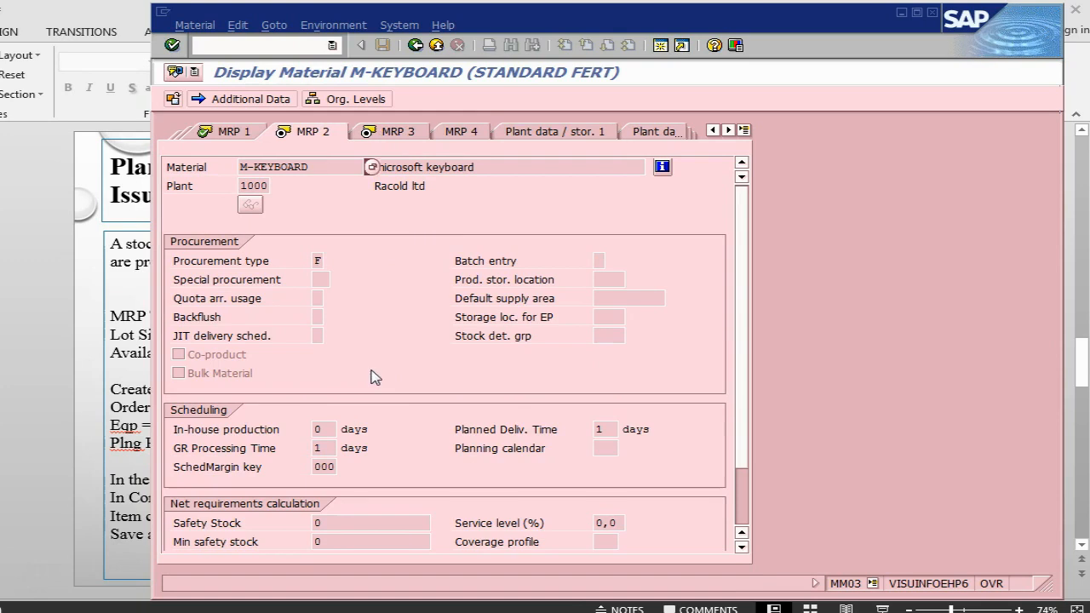
left_click(320, 262)
left_click(330, 261)
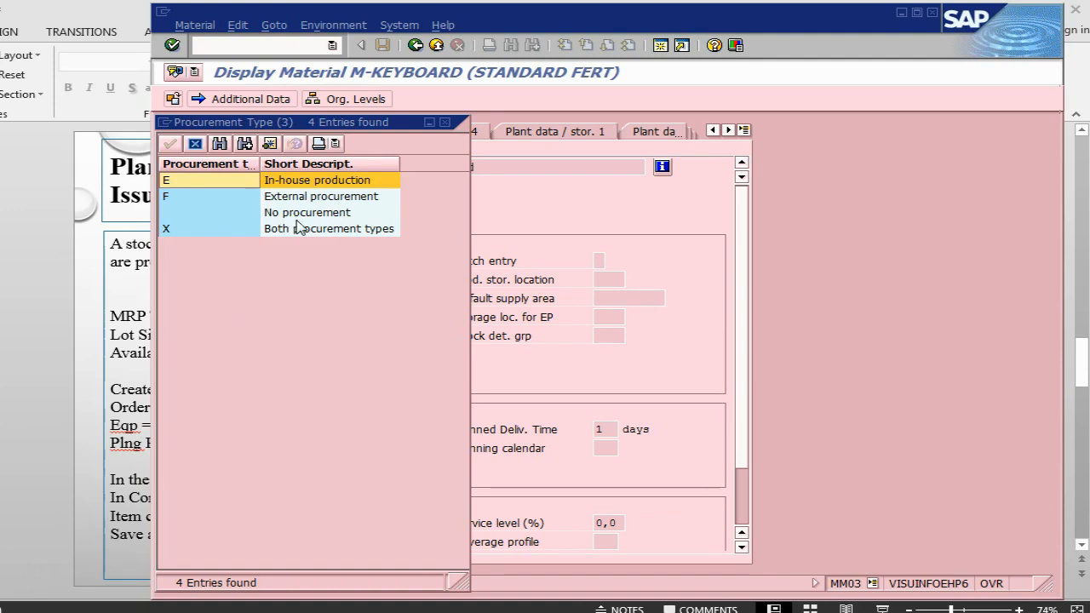
left_click(178, 197)
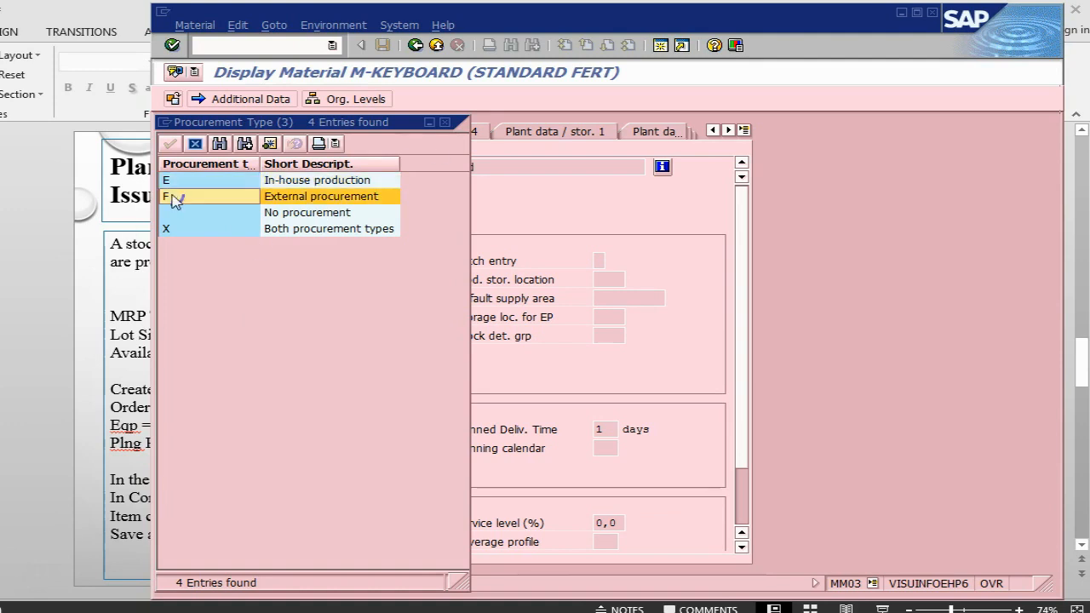
left_click(443, 123)
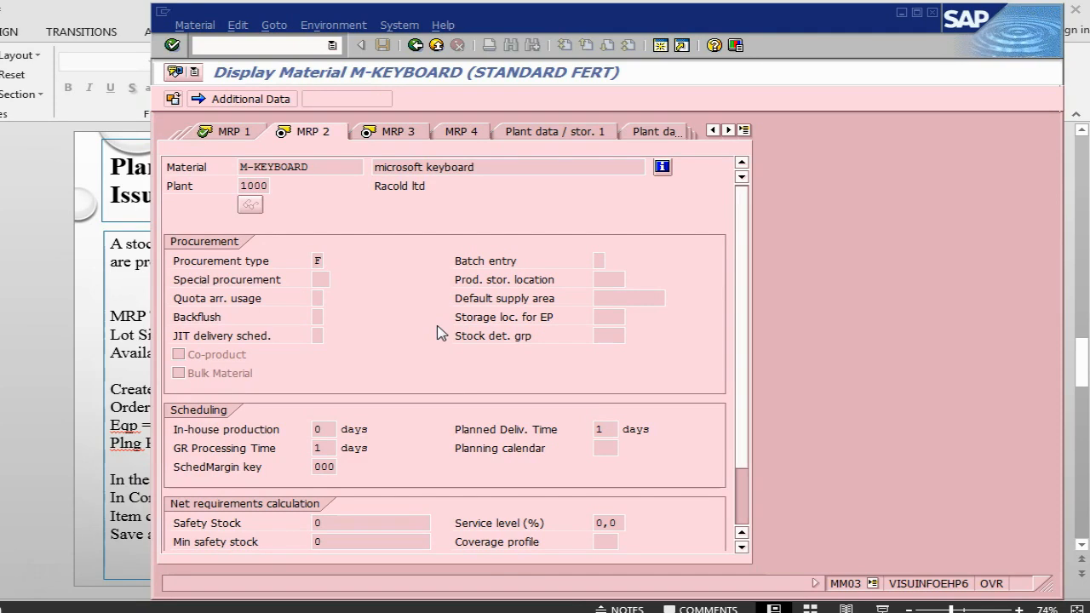
key("Return")
Confirm on the MRP 3 view that the availability check is 02, Individual reqmt.
left_click(324, 446)
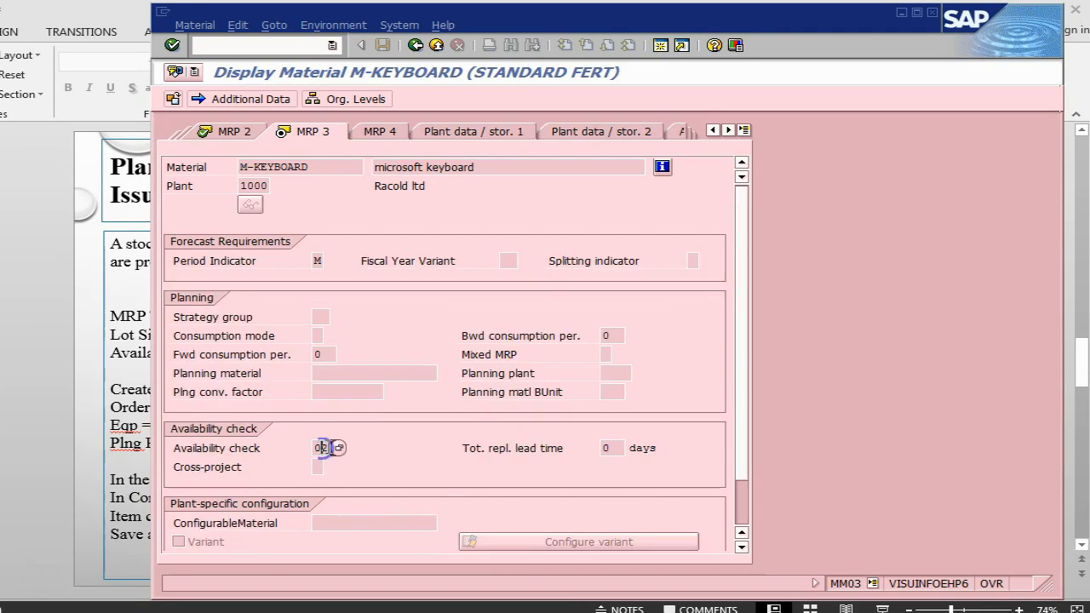
left_click(340, 451)
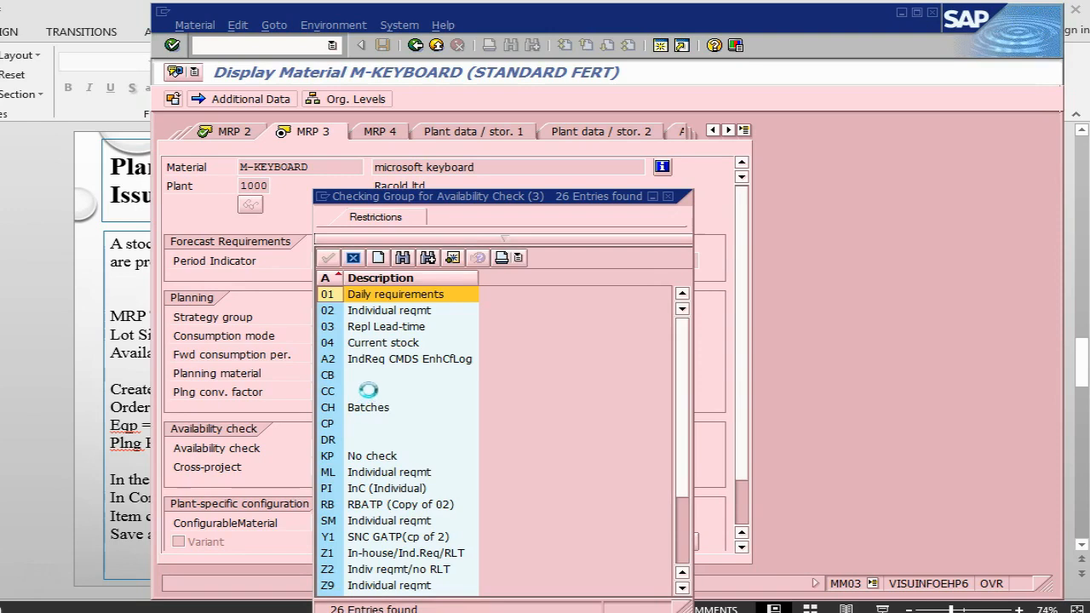
left_click(389, 310)
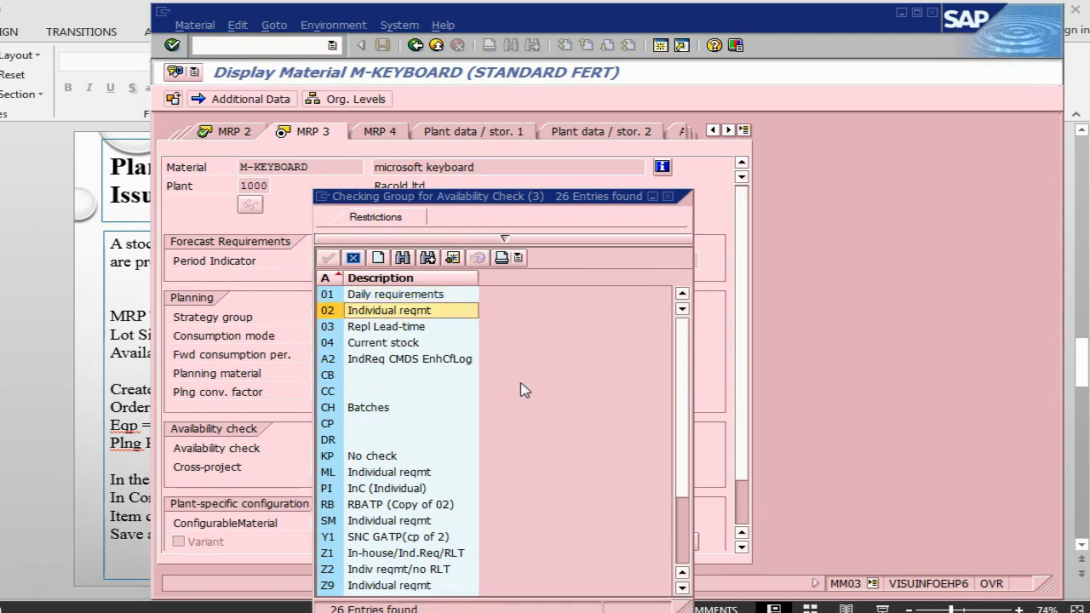
left_click_drag(542, 202, 557, 164)
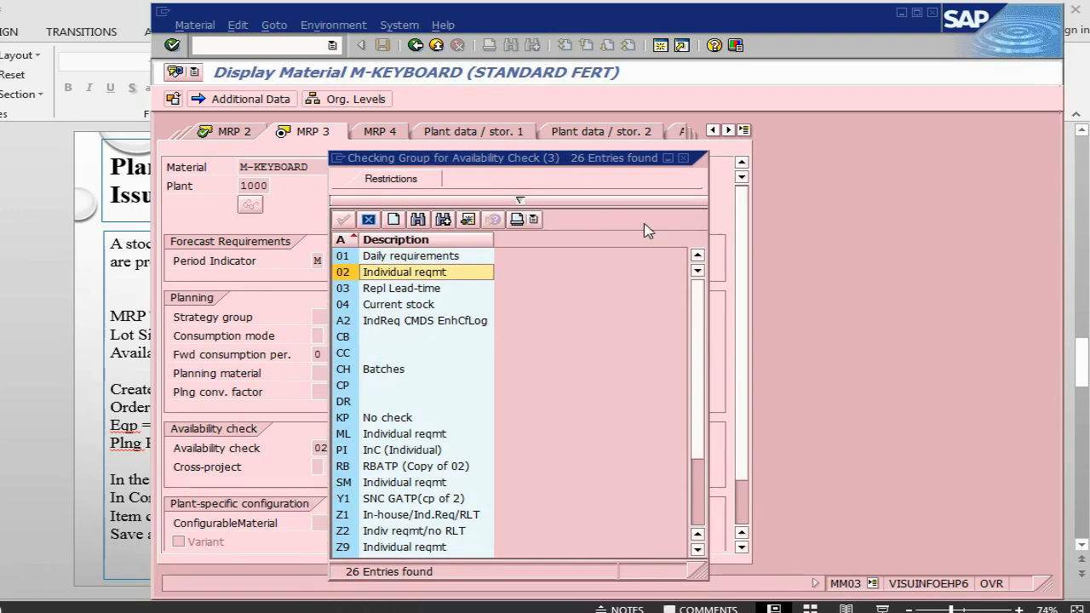
left_click(684, 160)
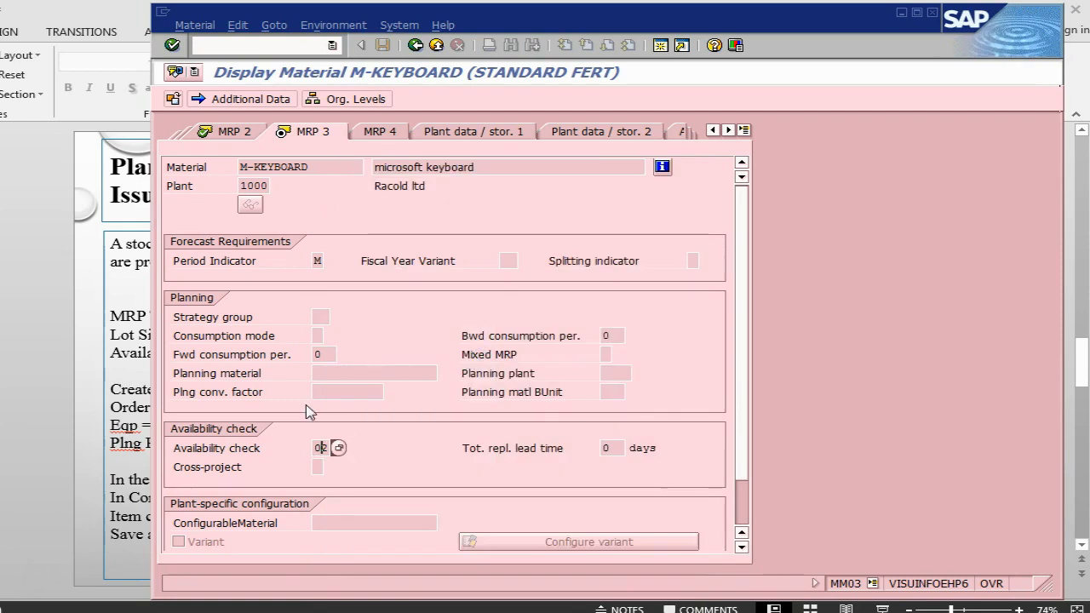
Compare with the PowerPoint slide and select the material number M-KEYBOARD.
key("alt+Tab")
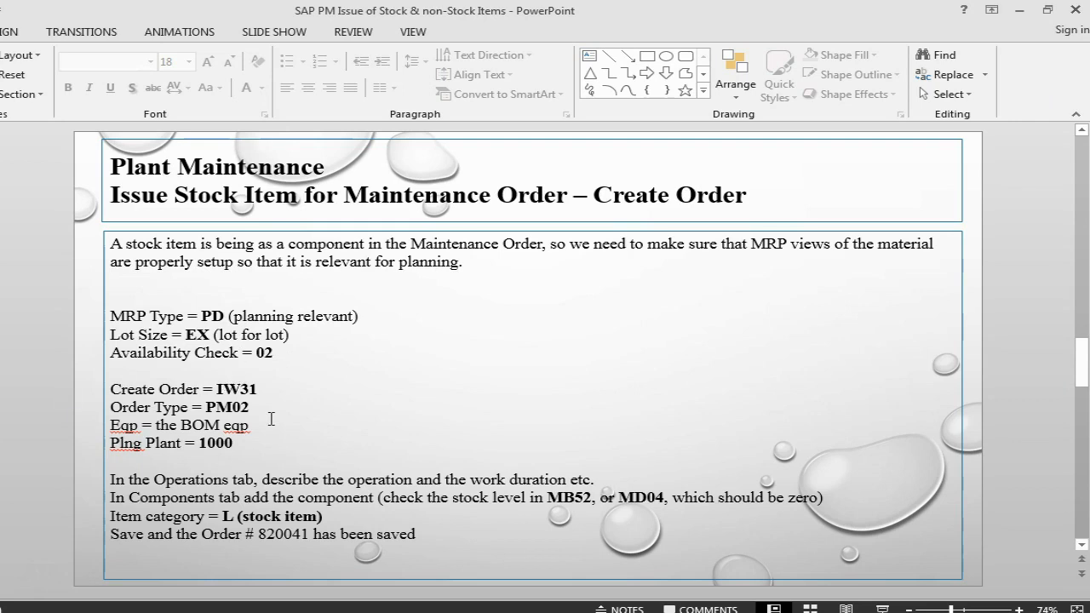
key("alt+Tab")
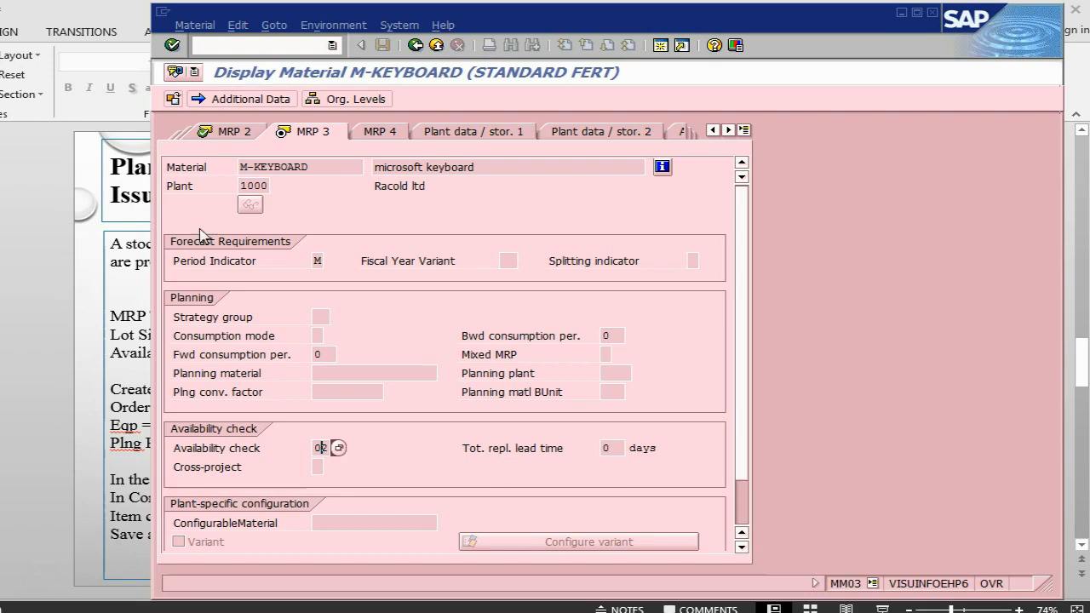
left_click_drag(328, 169, 236, 168)
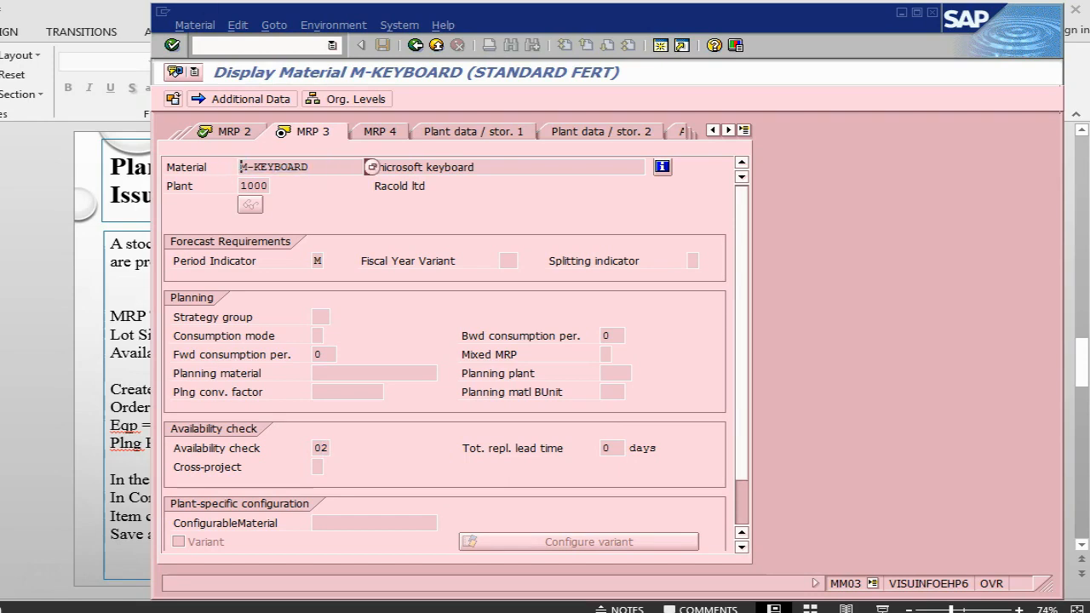
left_click(223, 46)
Start an IW31 PM02 order for equipment desktop, planning plant 1000, business area 1000.
type("/niw31")
key("Return")
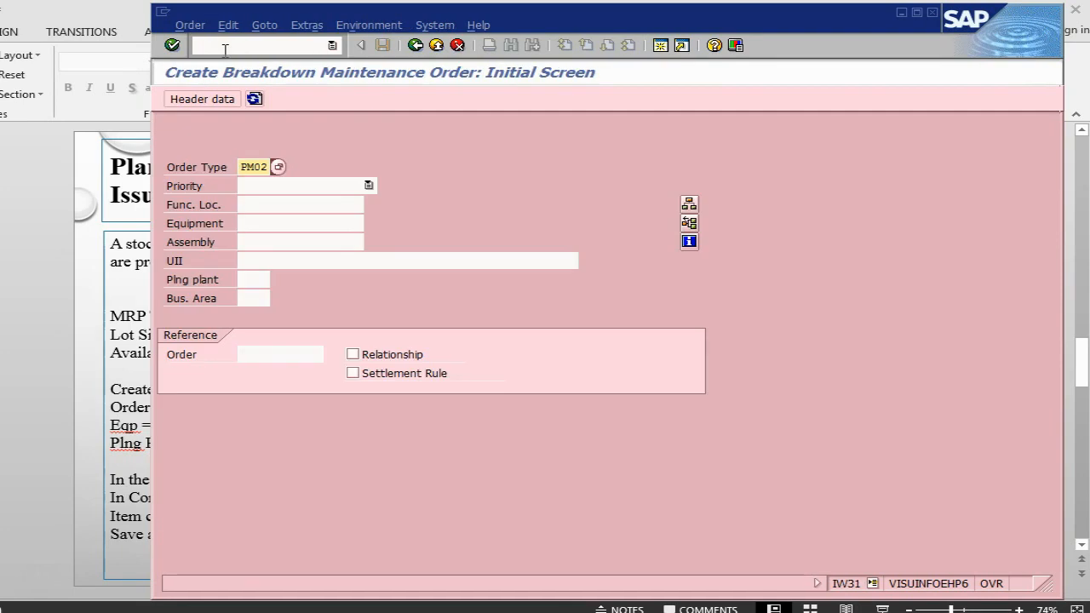
left_click(251, 224)
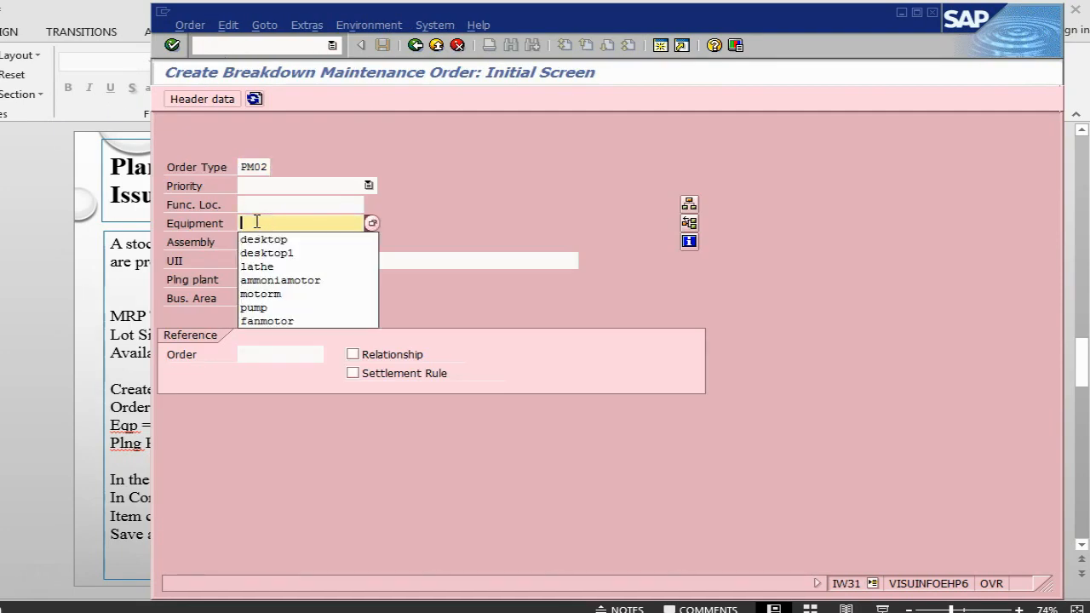
left_click(261, 241)
left_click(261, 282)
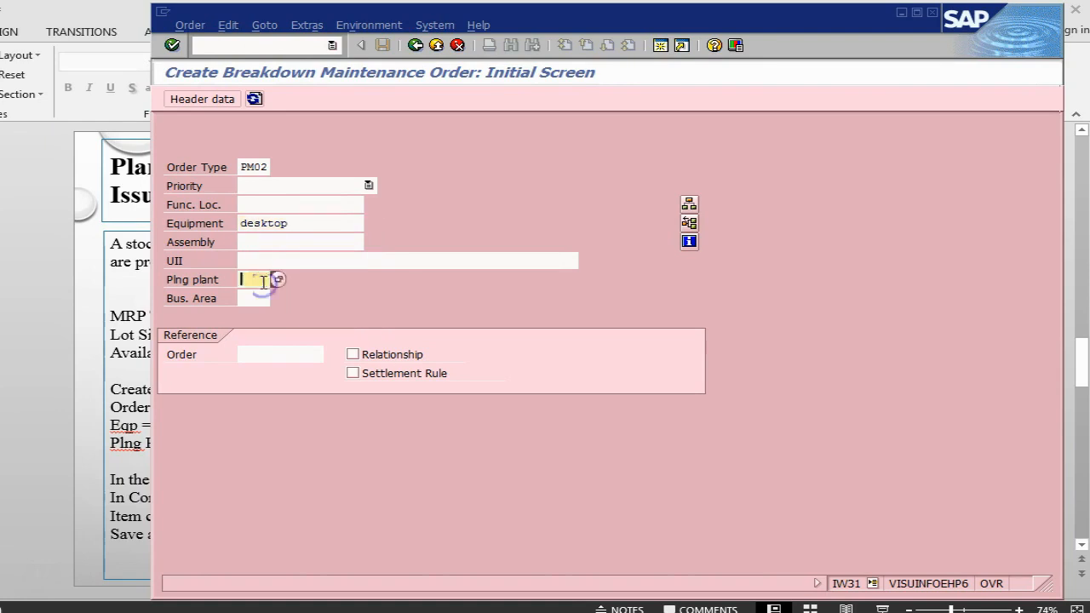
left_click(263, 295)
left_click(260, 297)
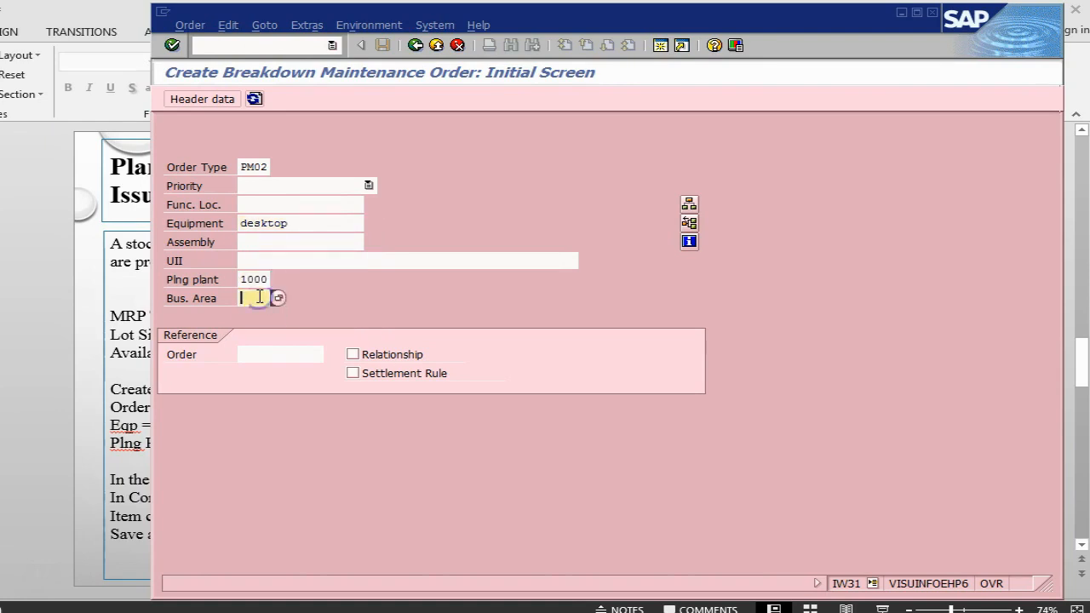
left_click(259, 311)
key("Return")
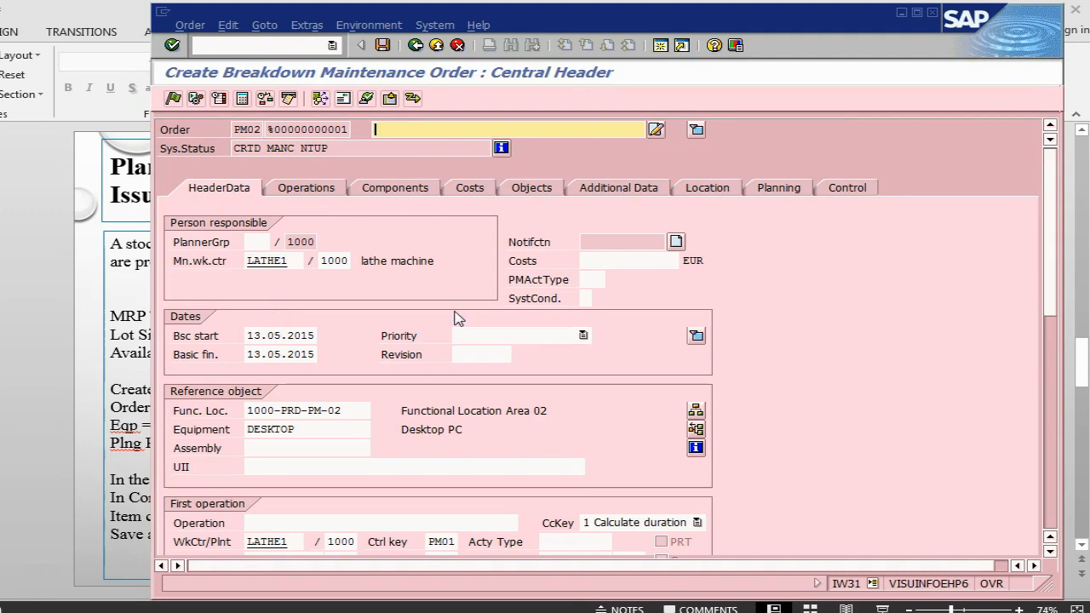
Set the order short text to 'replace keyboard with microsoft keyboard'.
type("r")
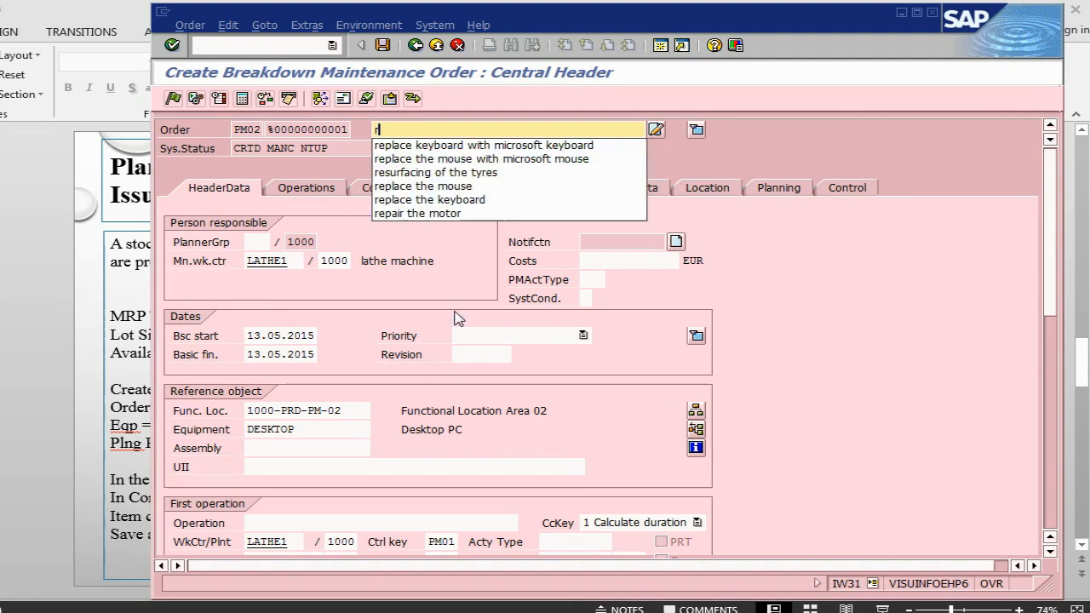
left_click(503, 146)
left_click(501, 149)
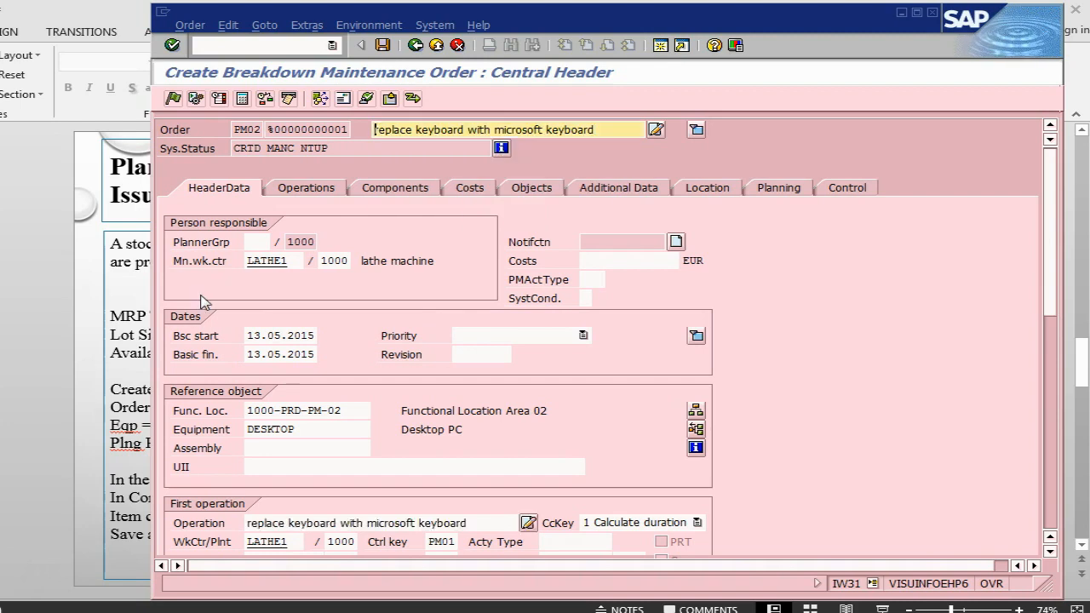
Give operation 0010 work 1, number 1 and duration 1.
left_click(317, 194)
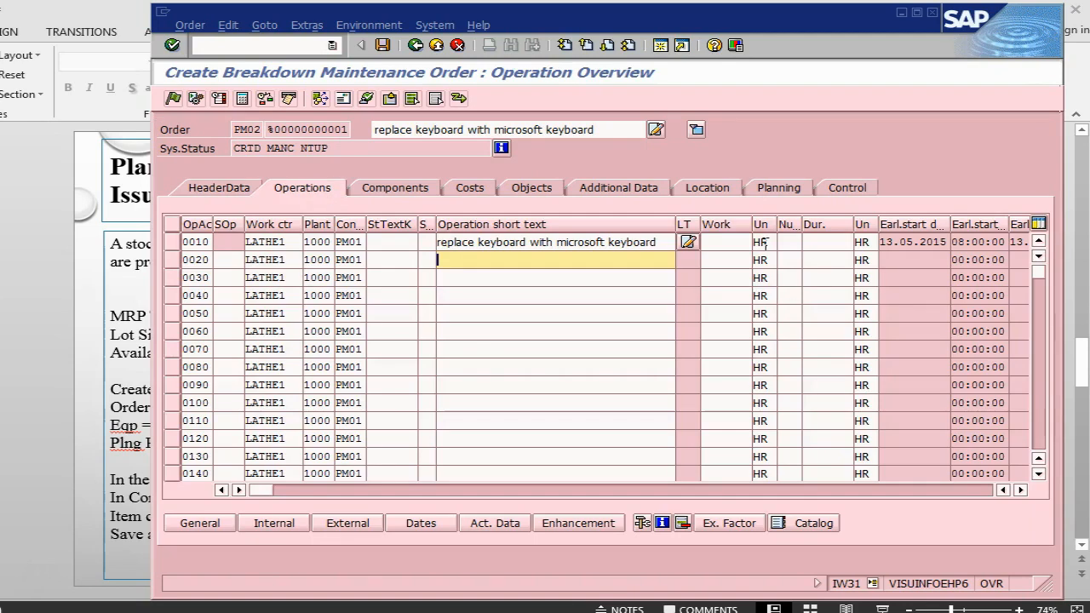
left_click(721, 242)
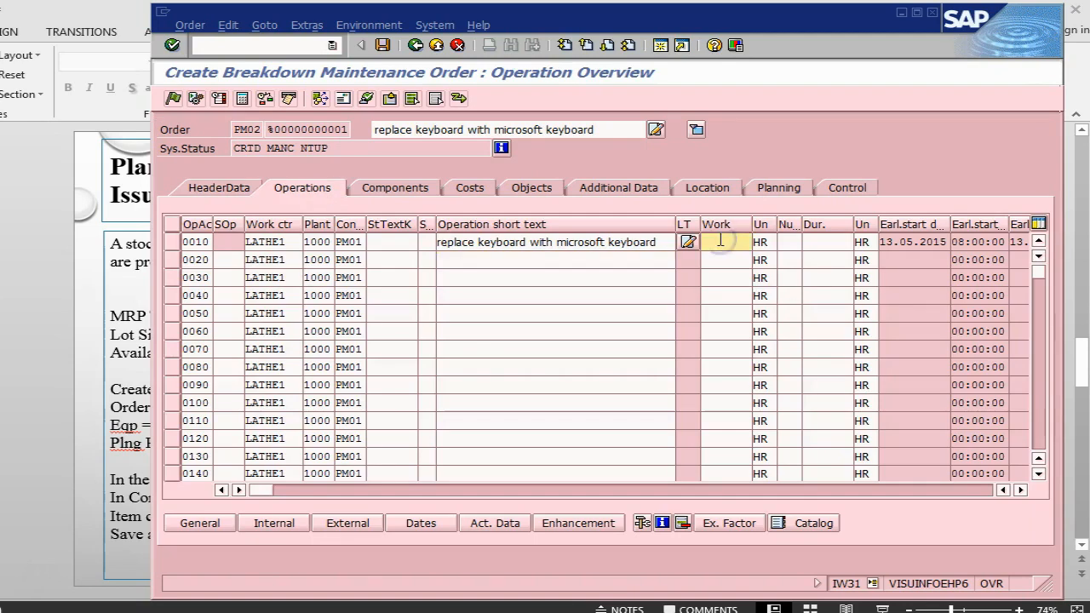
type("1")
left_click(799, 242)
type("1")
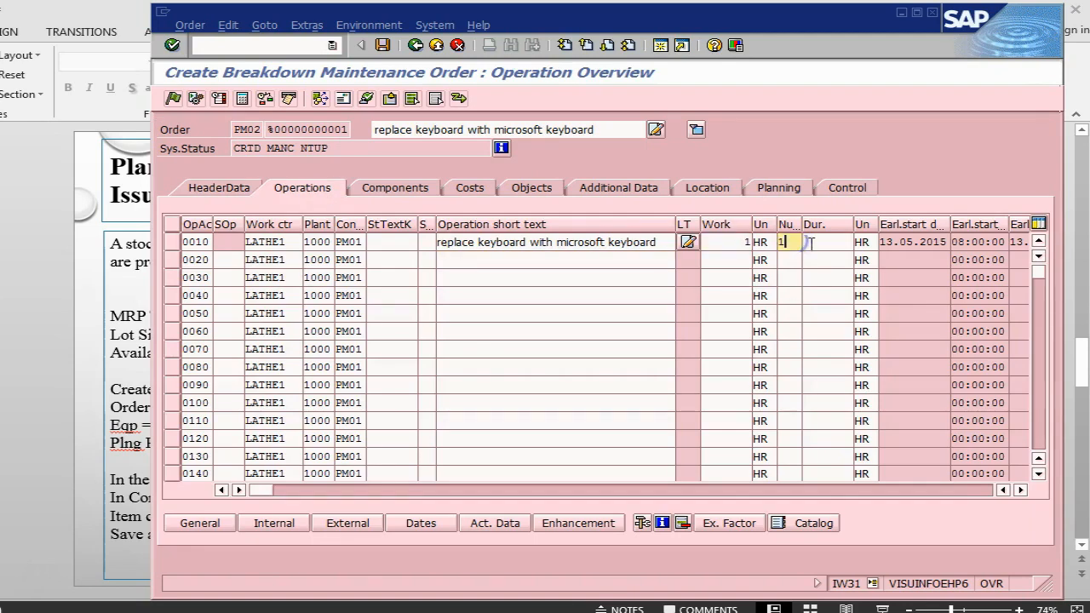
left_click(812, 243)
type("1")
key("Return")
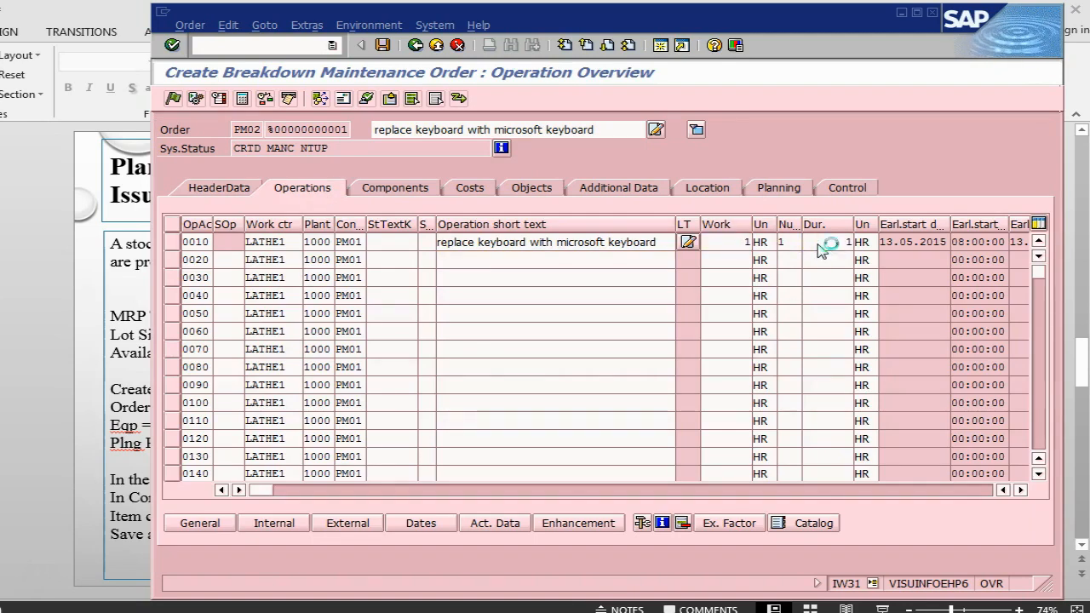
Add component M-KEYBOARD, quantity 1, as a stock item (category L).
left_click(394, 189)
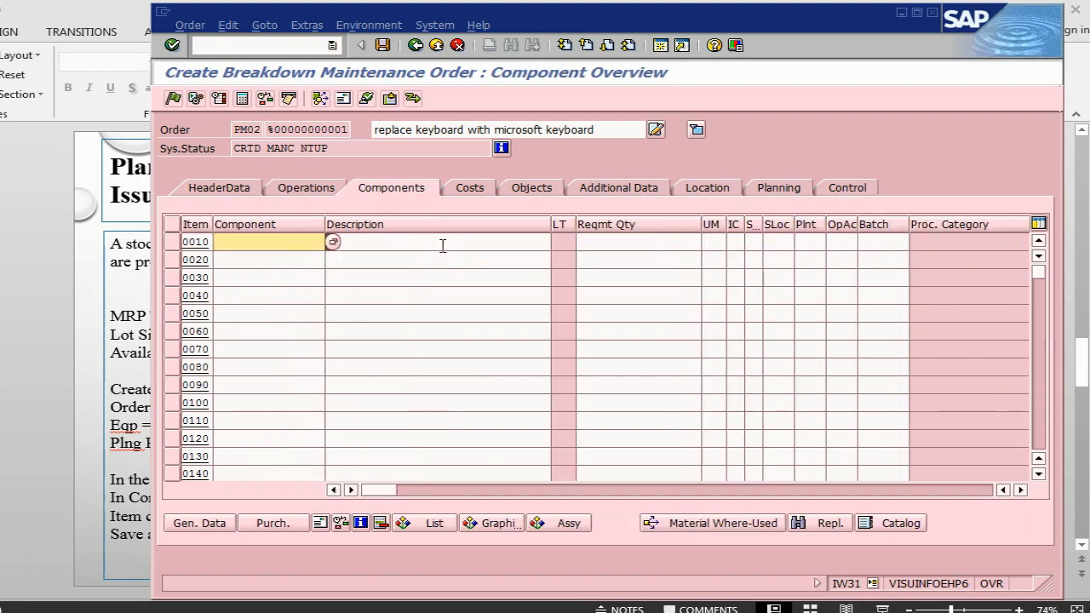
type("m")
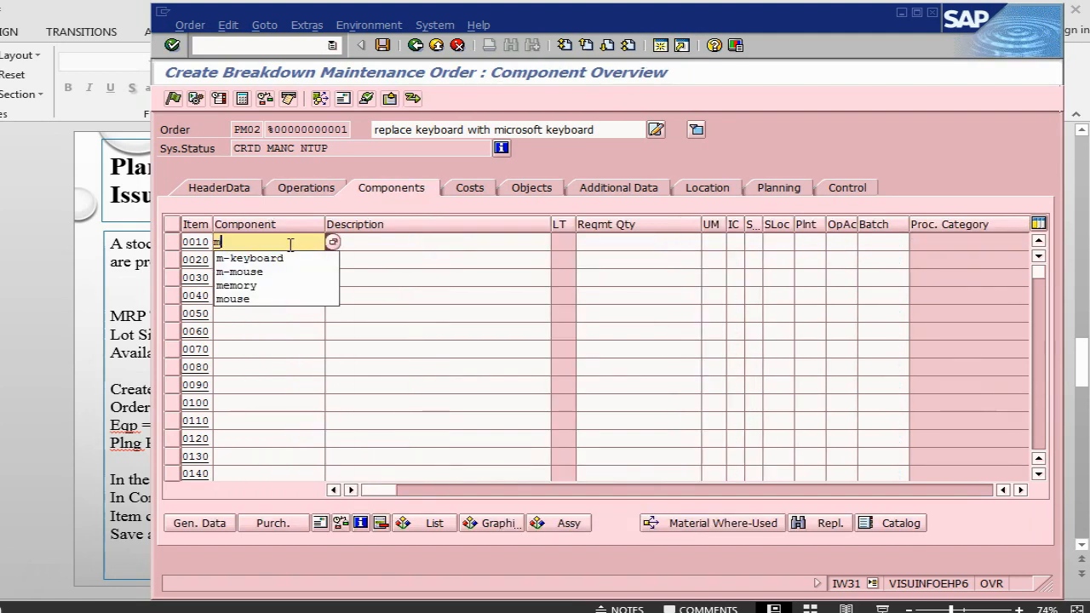
left_click(288, 256)
left_click(635, 244)
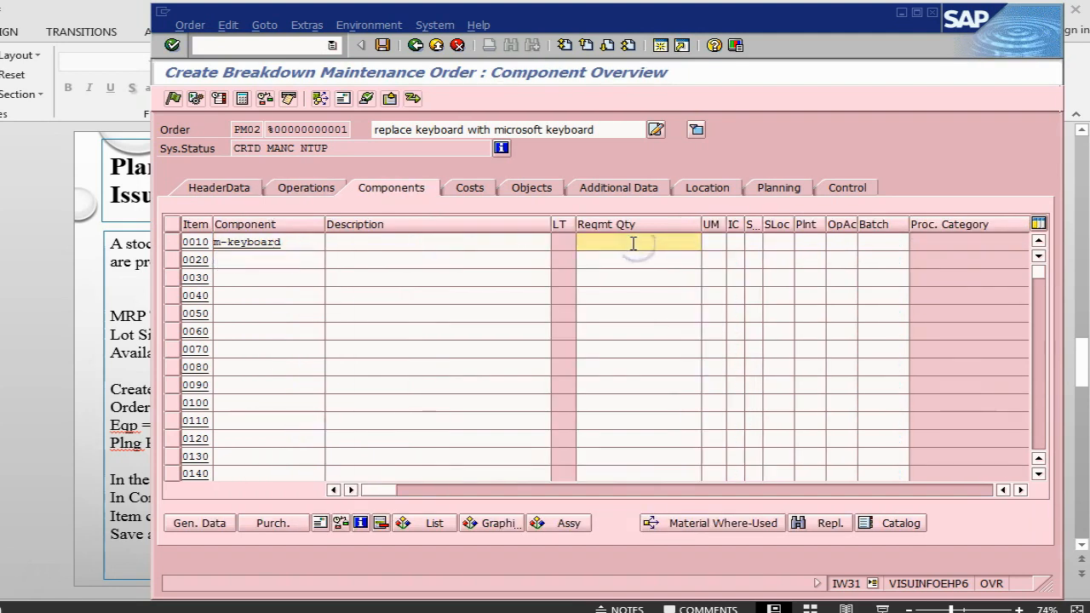
type("1")
left_click(736, 243)
left_click(753, 241)
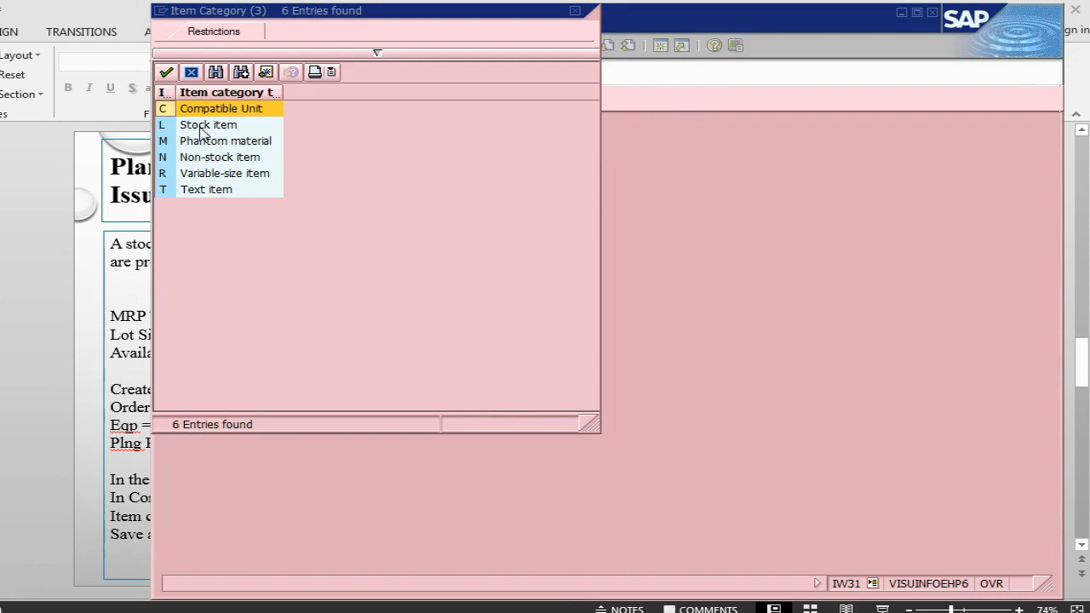
left_click(174, 125)
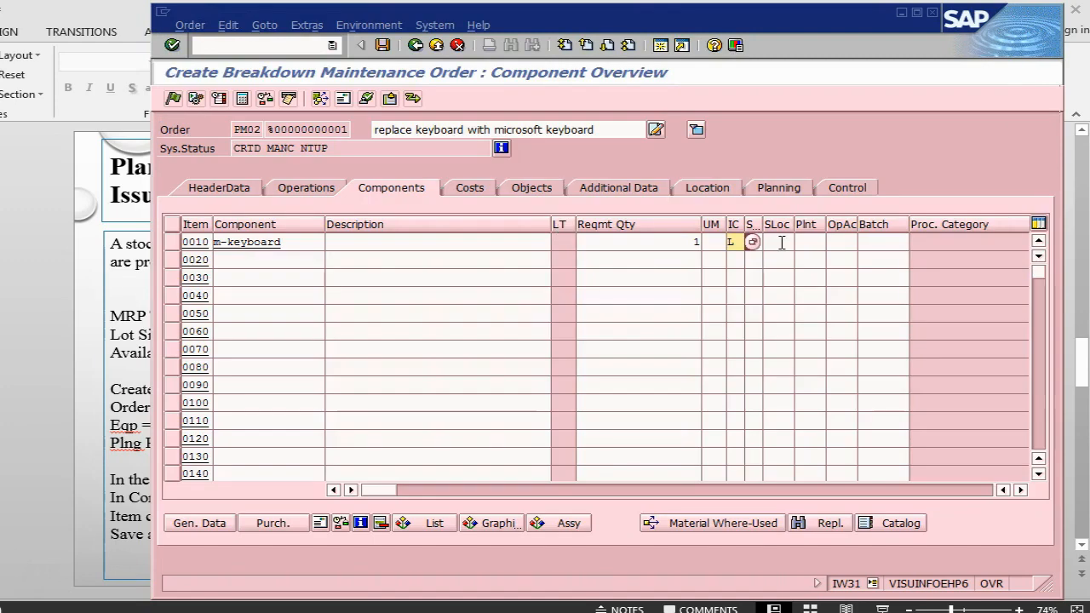
Set the component's storage location 0001 and plant 1000, and validate the line.
left_click(782, 243)
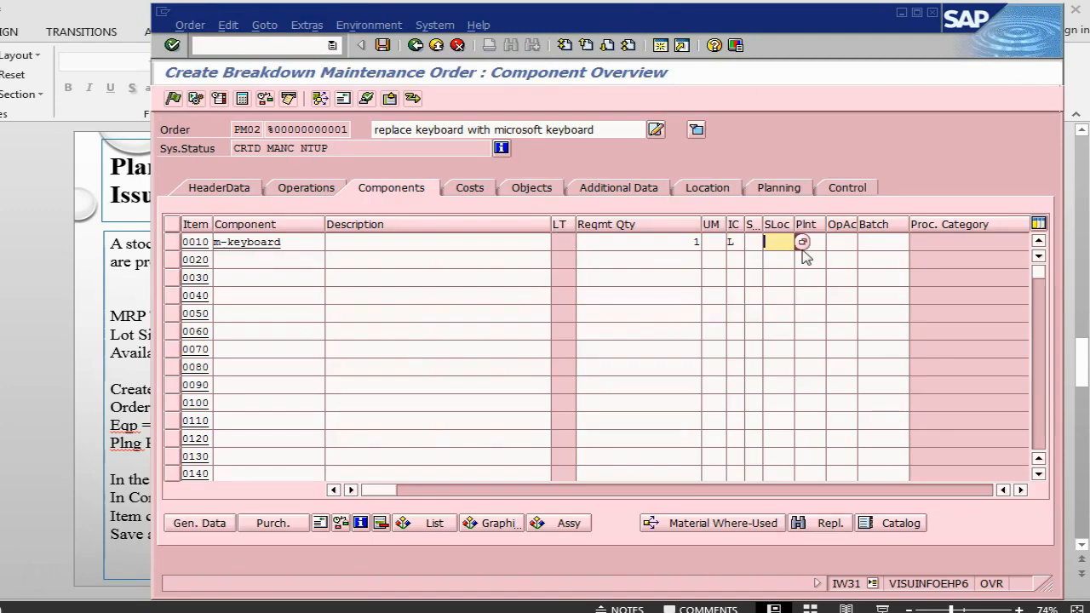
type("000")
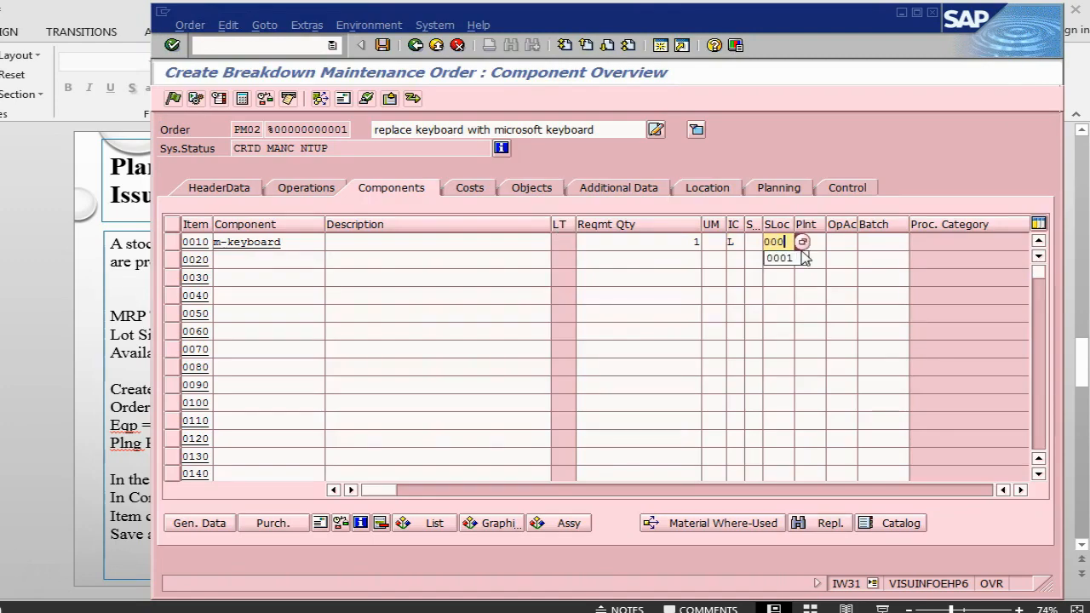
type("1")
left_click(813, 246)
type("1000")
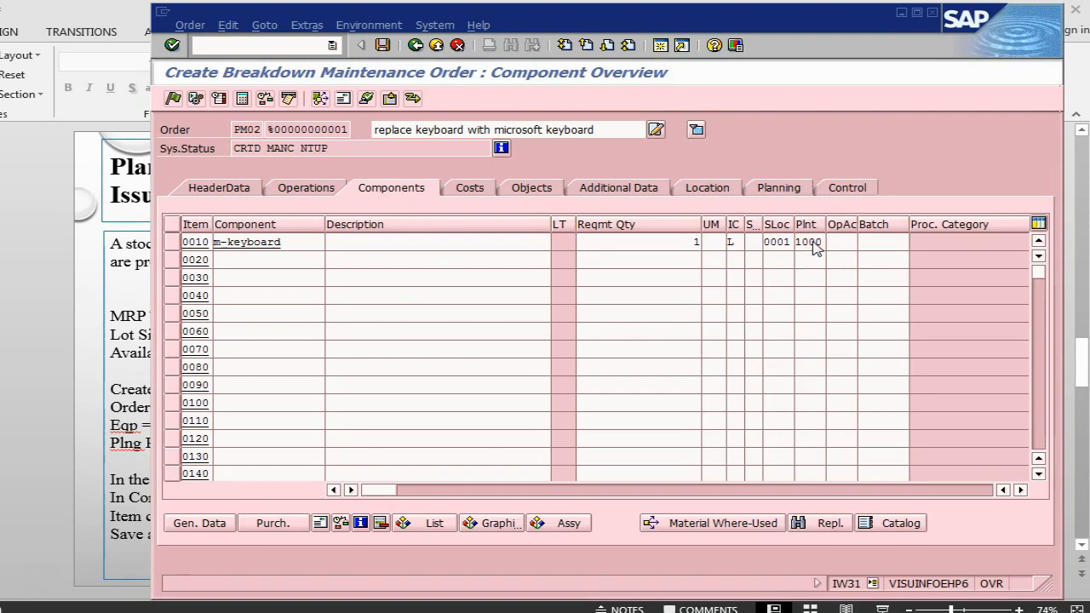
key("Return")
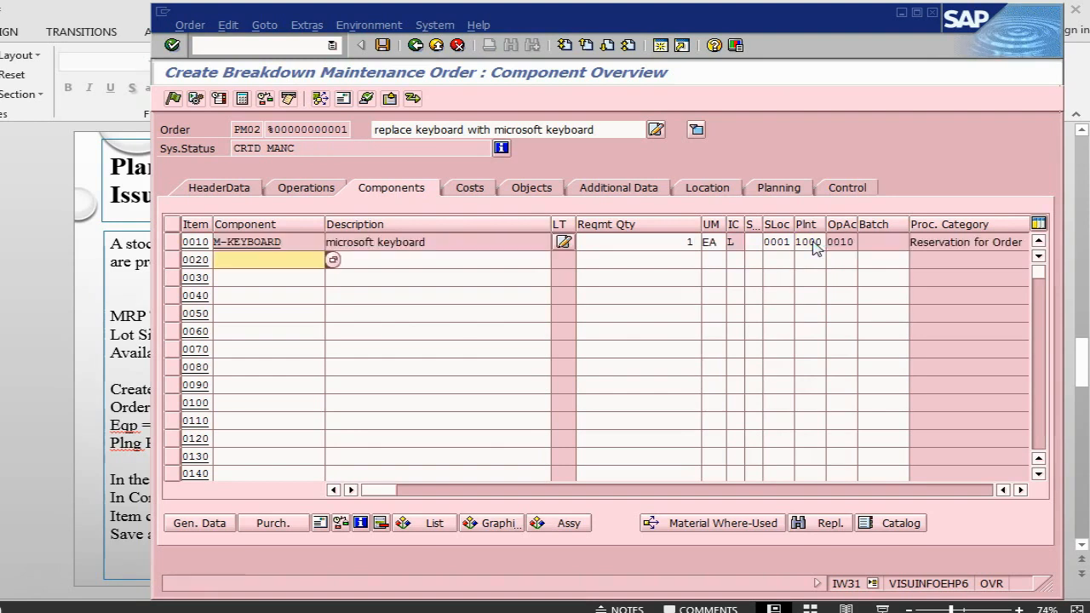
left_click(1022, 490)
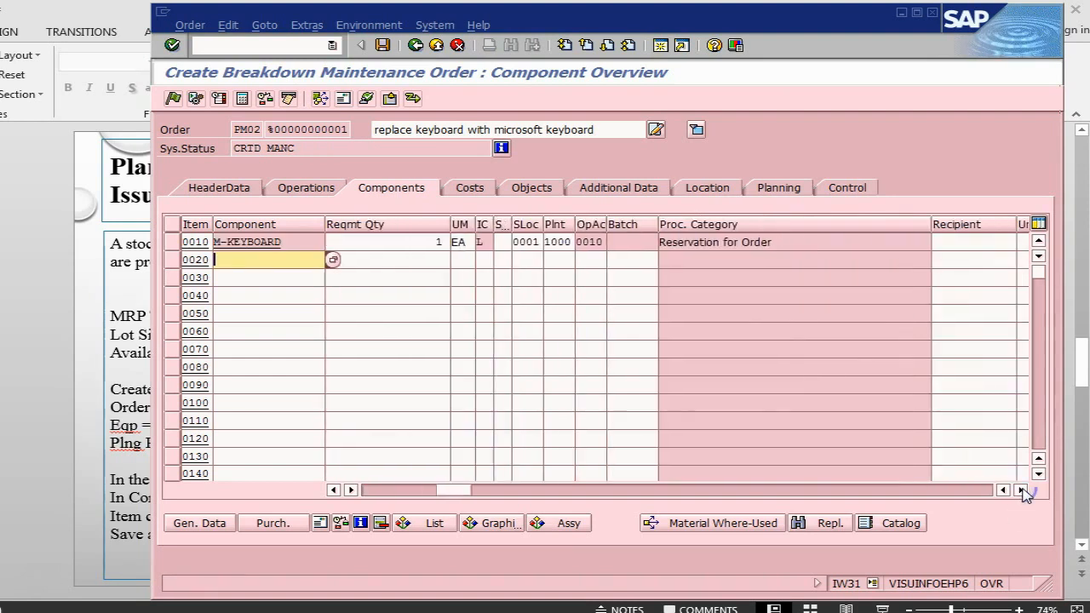
left_click(1021, 490)
left_click(1021, 489)
left_click(1021, 490)
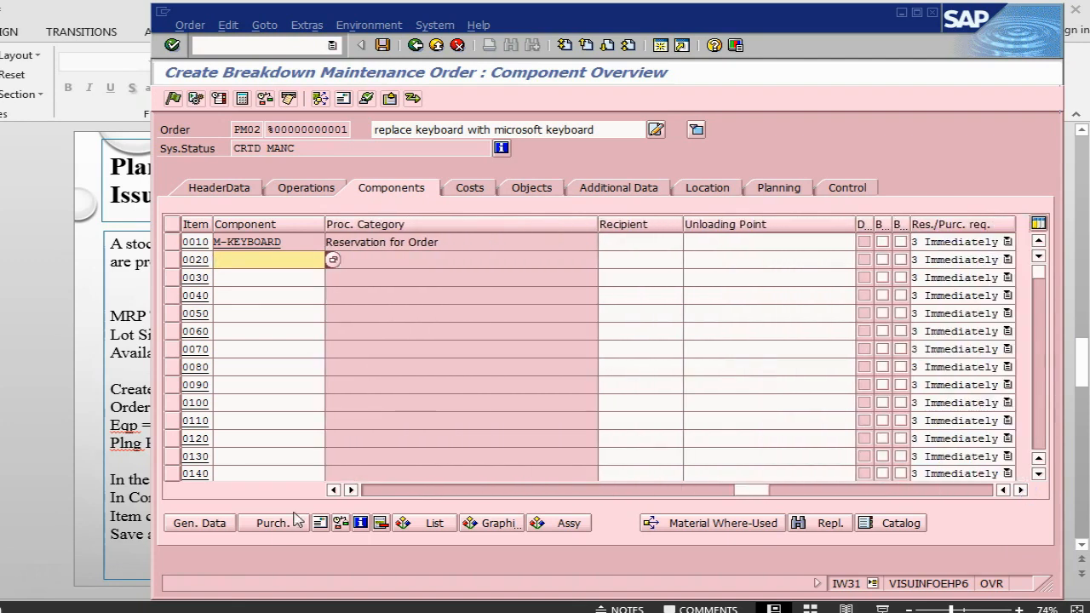
left_click(373, 491)
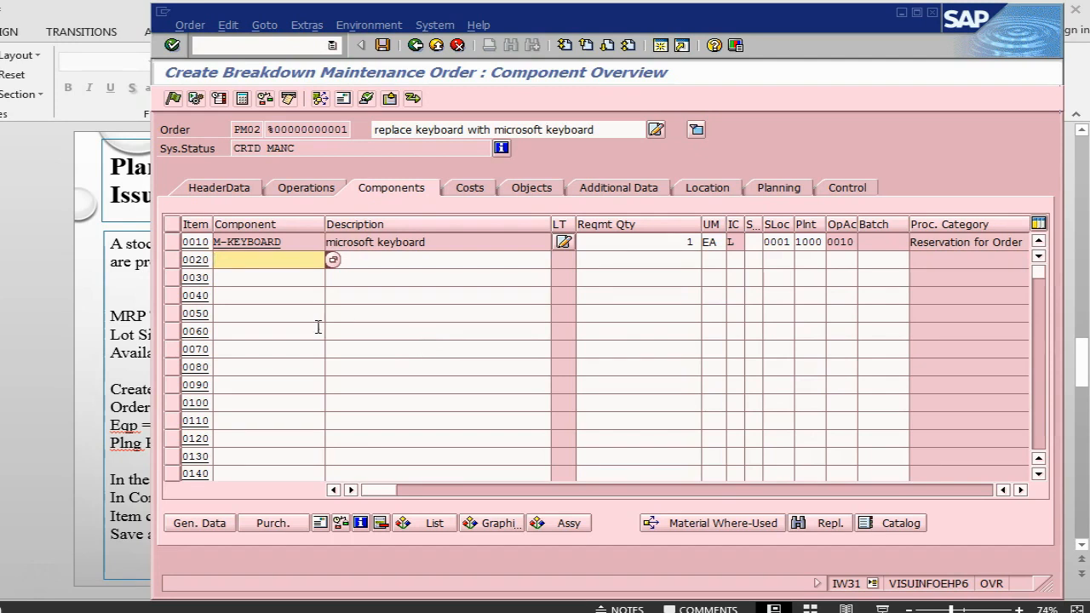
Enter the approver's name for the Approval 1 permit and confirm the approval.
left_click(265, 27)
left_click(286, 104)
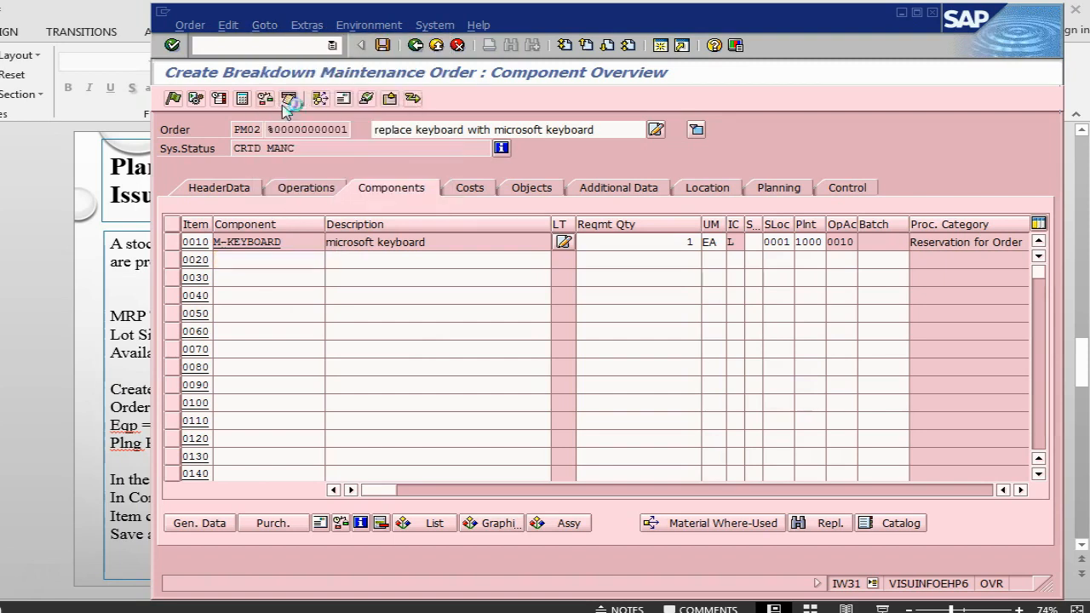
left_click(602, 214)
type("f")
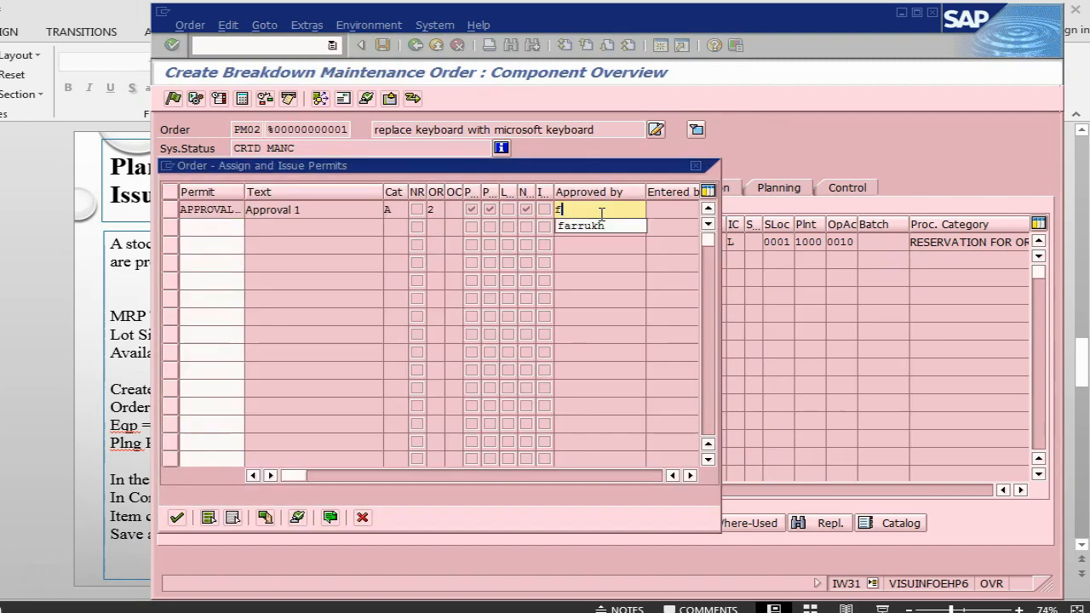
left_click(601, 226)
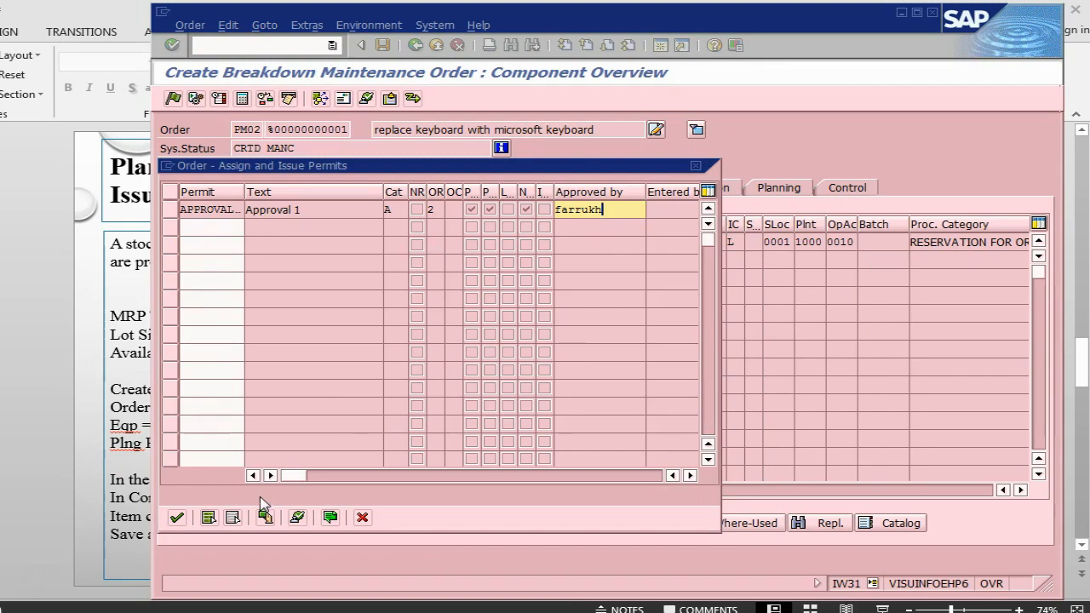
left_click(177, 518)
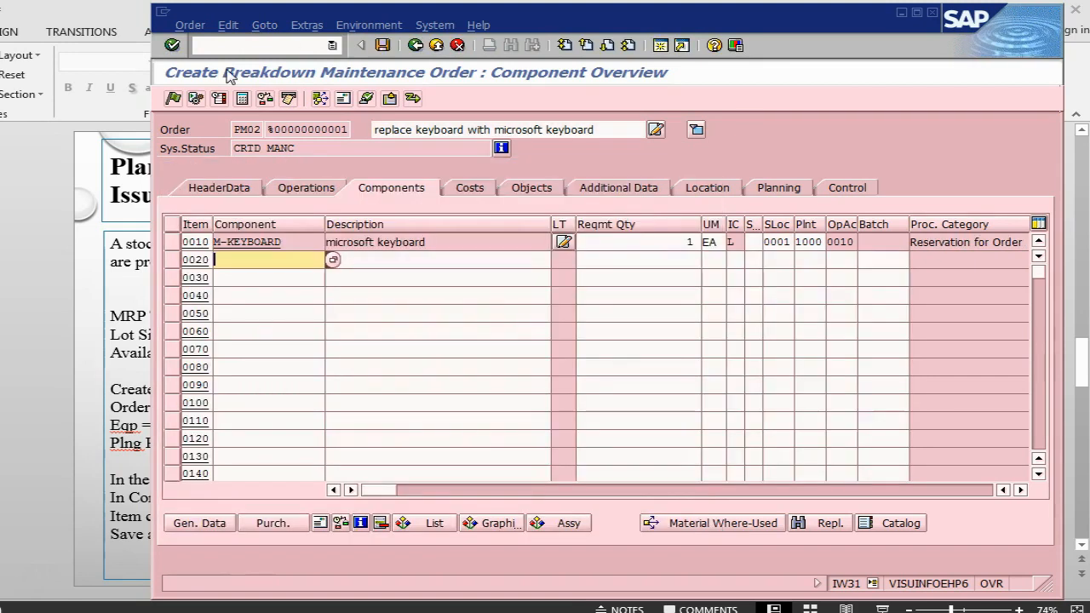
left_click(173, 99)
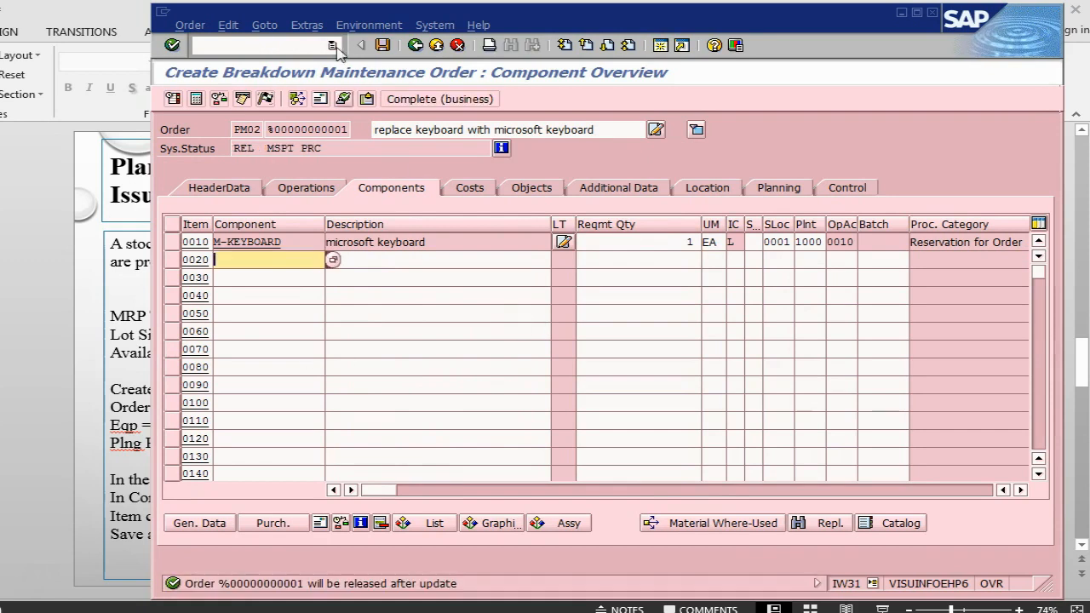
Save the released breakdown order as 820042 and return to PowerPoint.
left_click(382, 45)
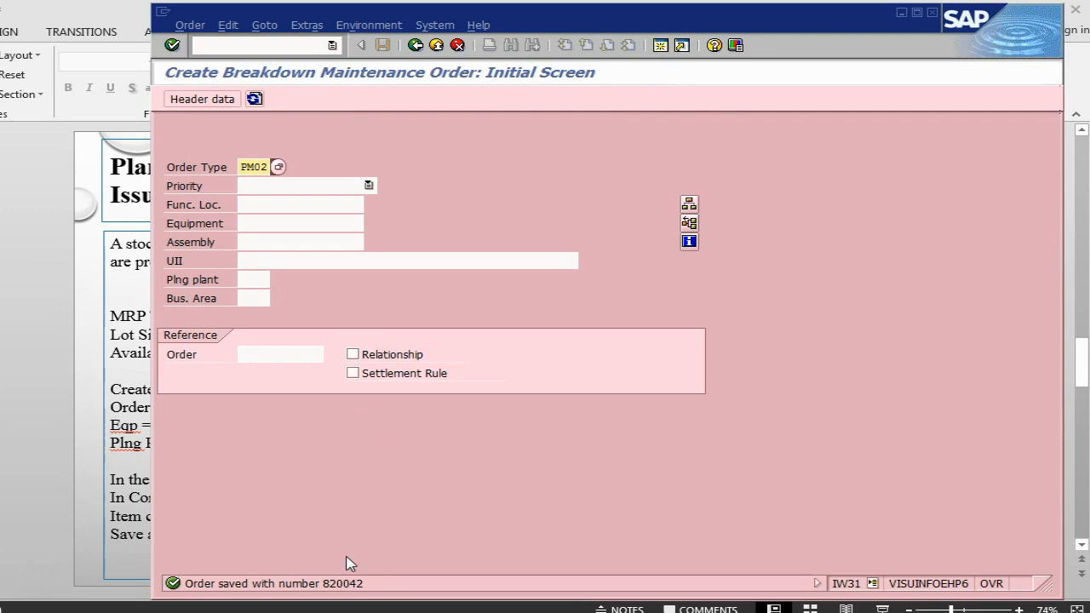
key("alt+Tab")
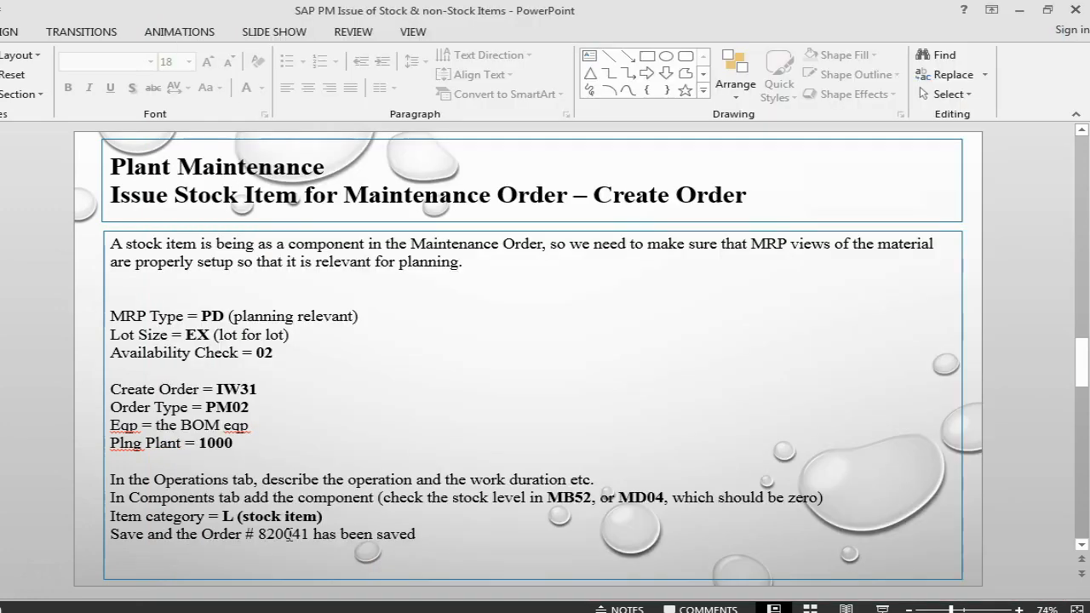
Correct the slide's order number to 820042 and scroll to the PR & PO slide.
left_click(304, 534)
type("2")
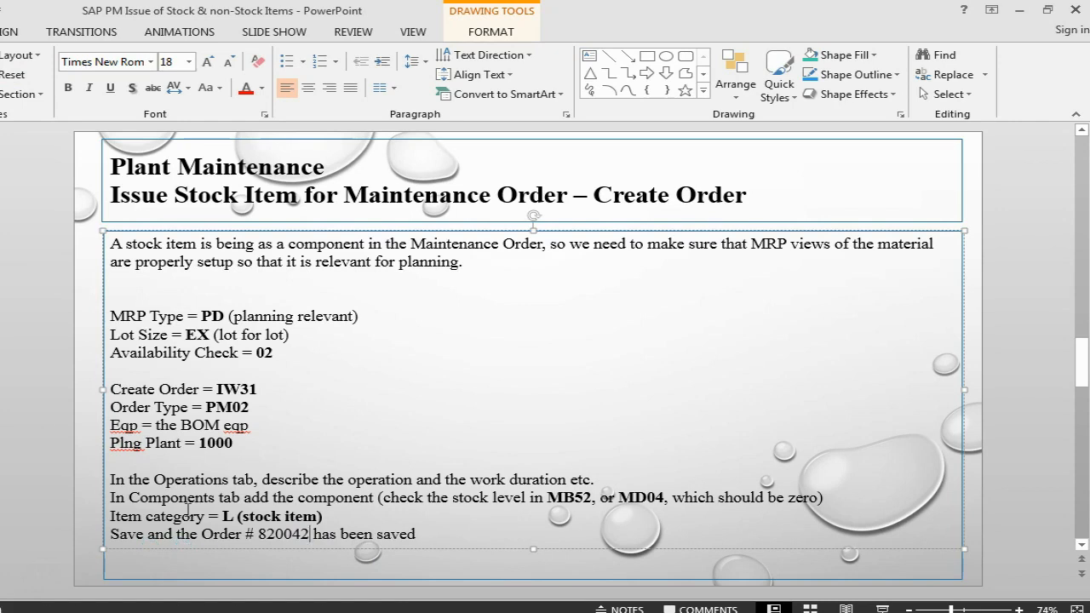
scroll(386, 370, "down", 1)
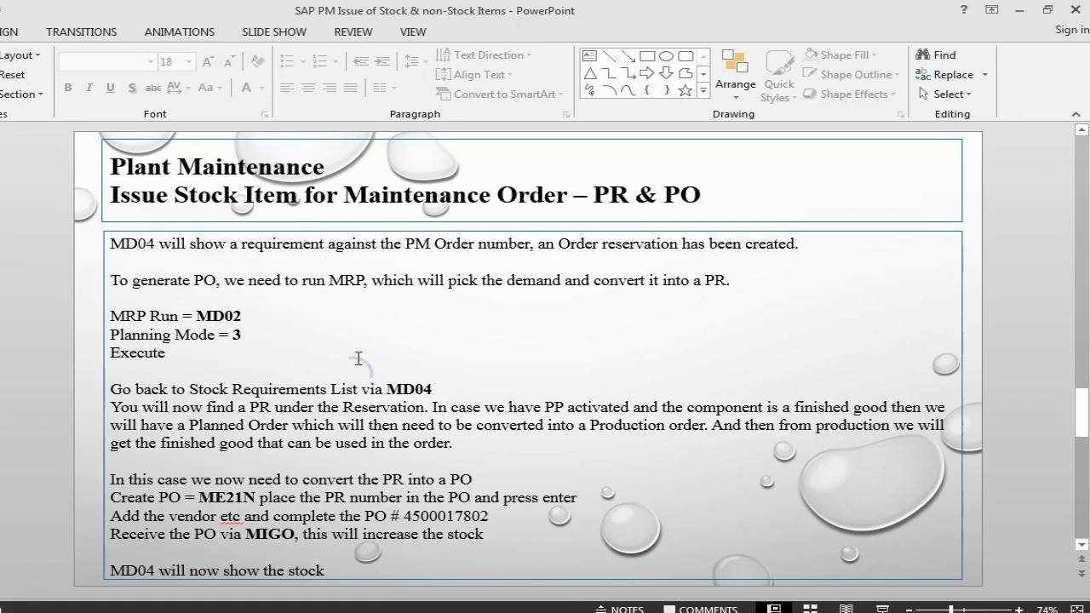
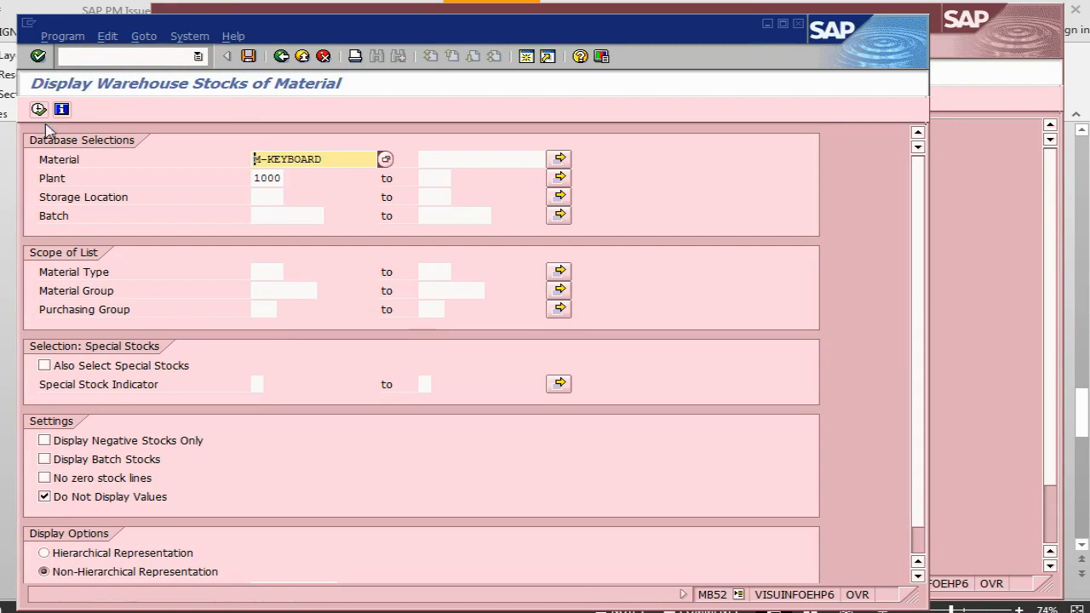
Execute the MB52 stock report for M-KEYBOARD in plant 1000, showing zero stock at location 0001.
left_click(37, 108)
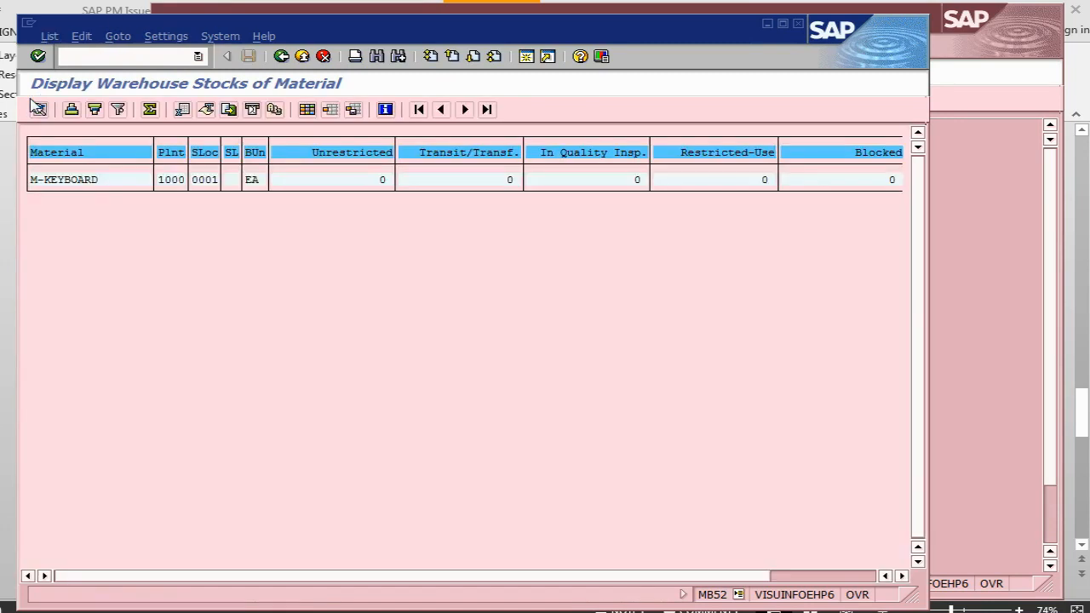
Display M-KEYBOARD's MD04 list and highlight the zero stock and the 1-unit order reservation.
left_click(110, 55)
type("/nmd04")
key("Return")
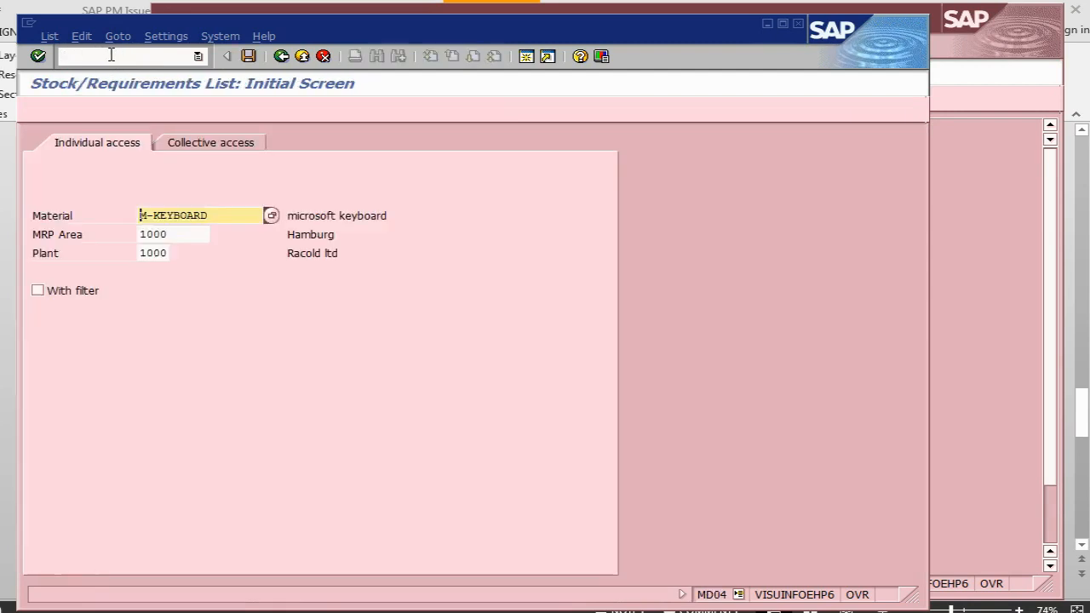
key("Return")
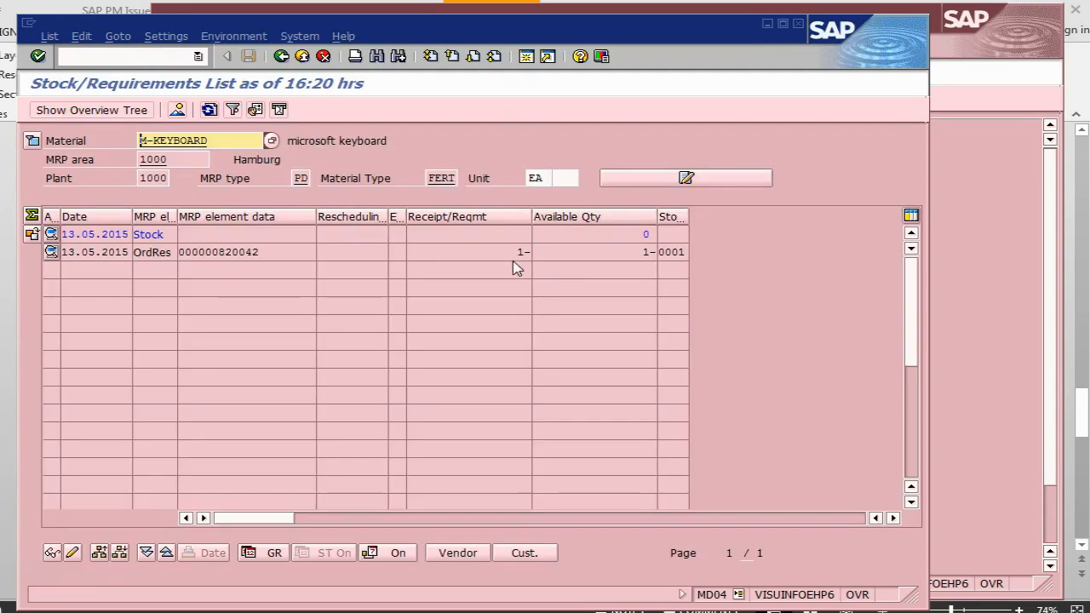
left_click(603, 235)
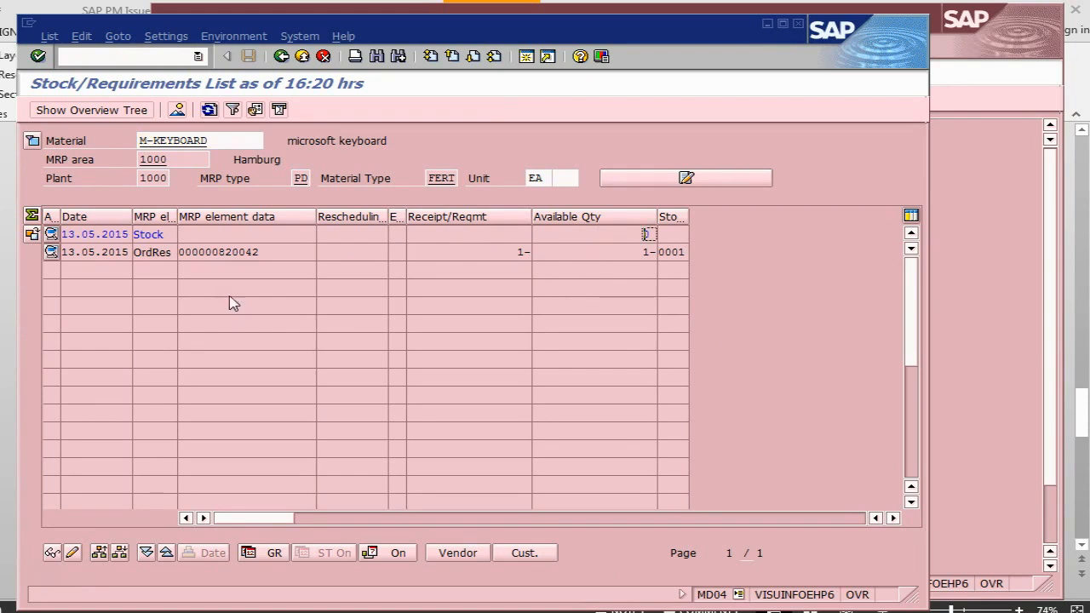
left_click(278, 252)
key("alt+Tab")
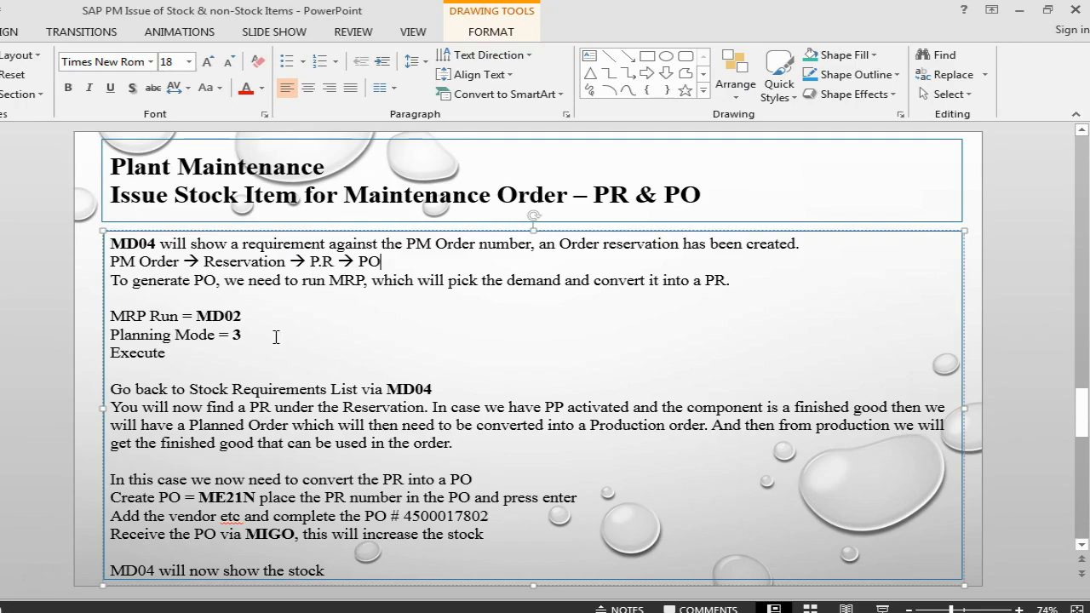
left_click_drag(254, 317, 196, 316)
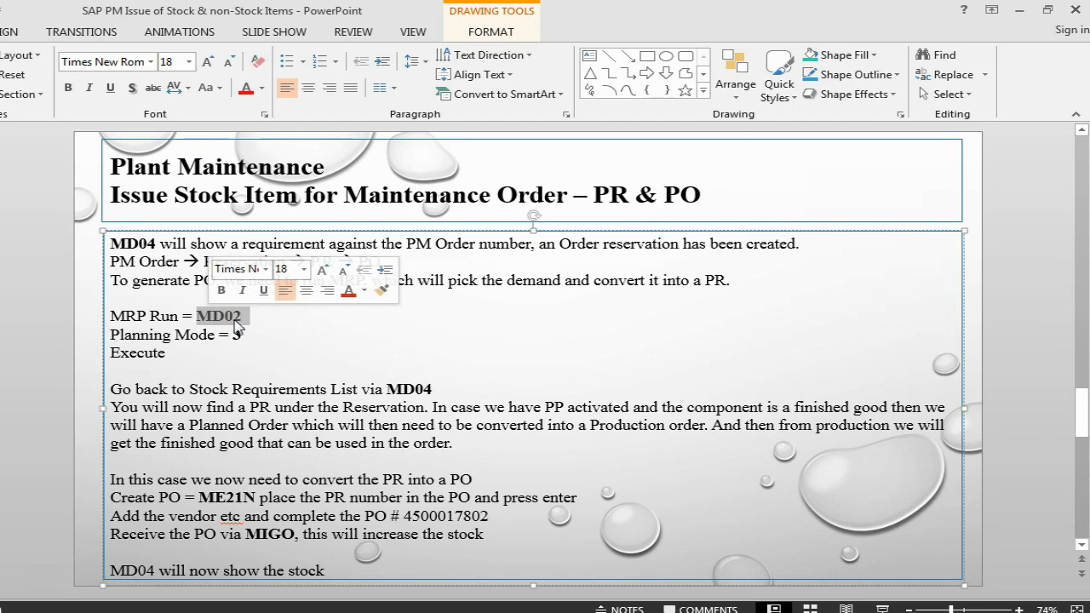
key("alt+Tab")
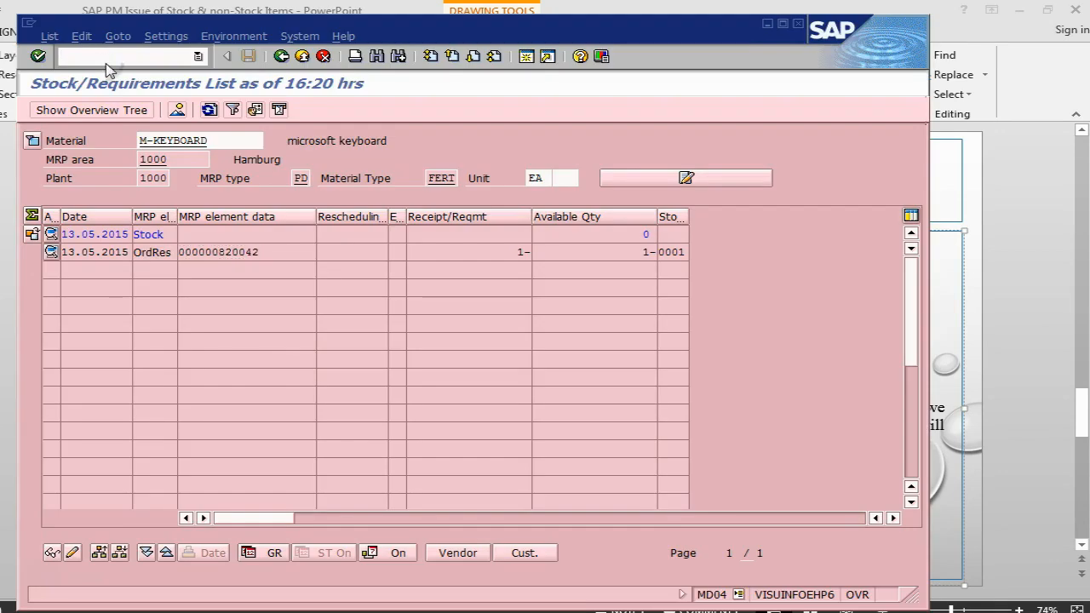
Run MD02 MRP for M-KEYBOARD in planning mode 3, creating one purchase requisition.
type("/nmd02")
key("Return")
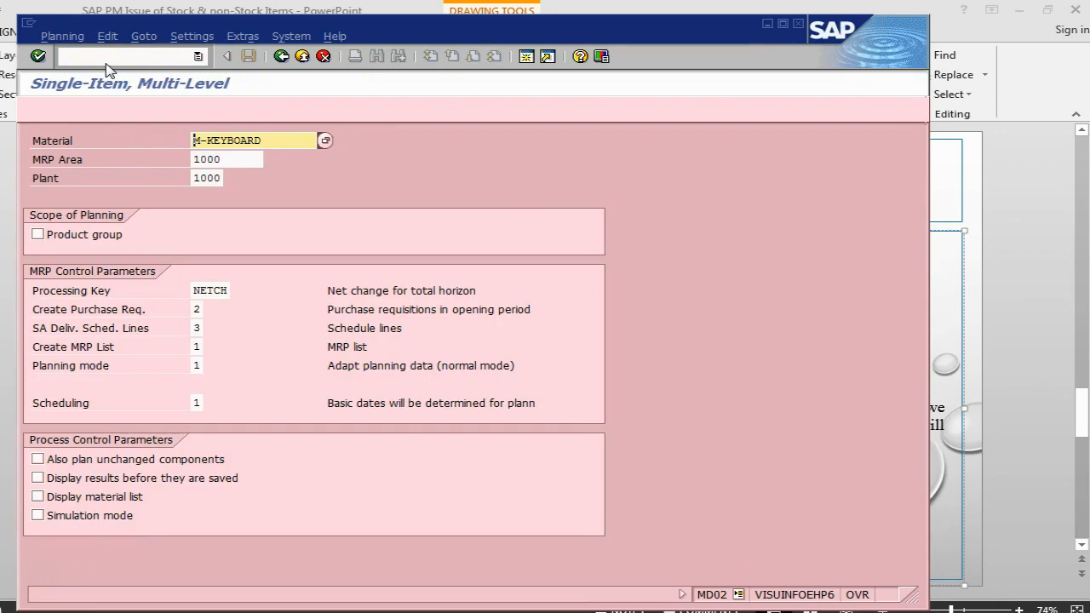
left_click(196, 365)
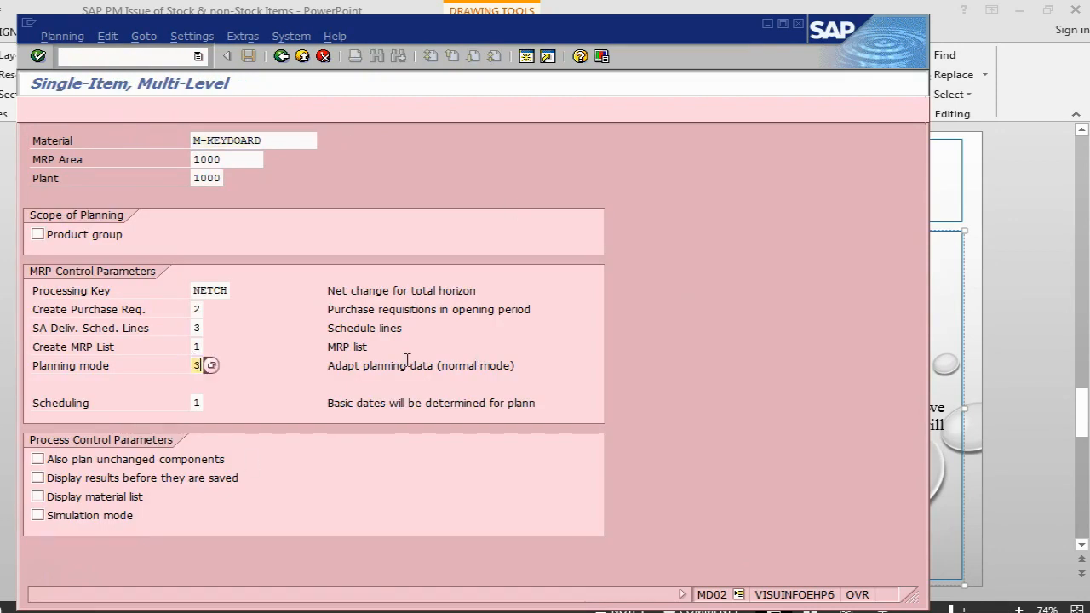
type("3")
key("Return")
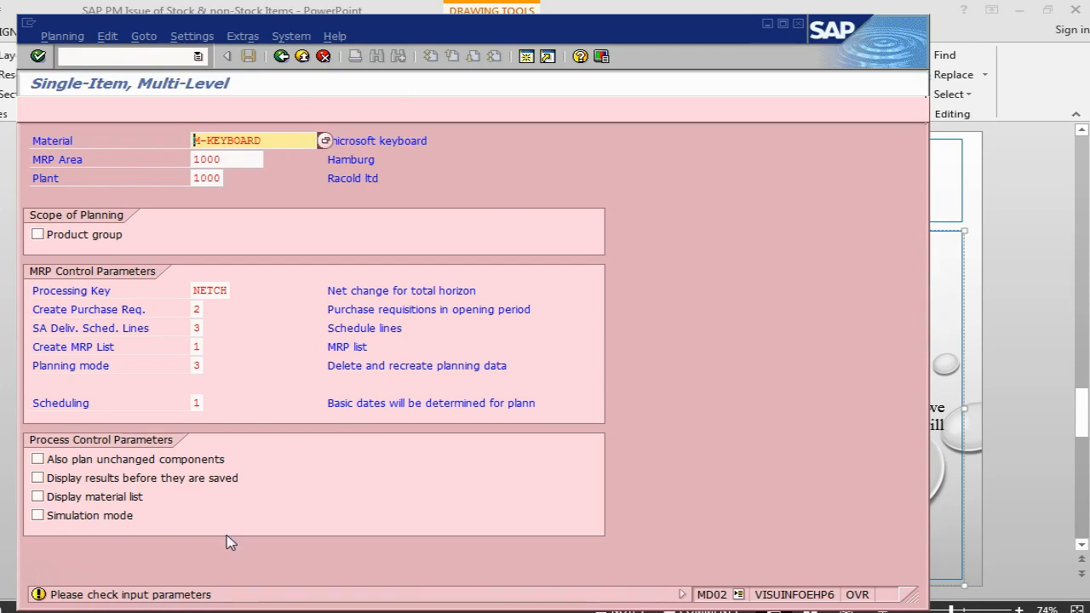
key("Return")
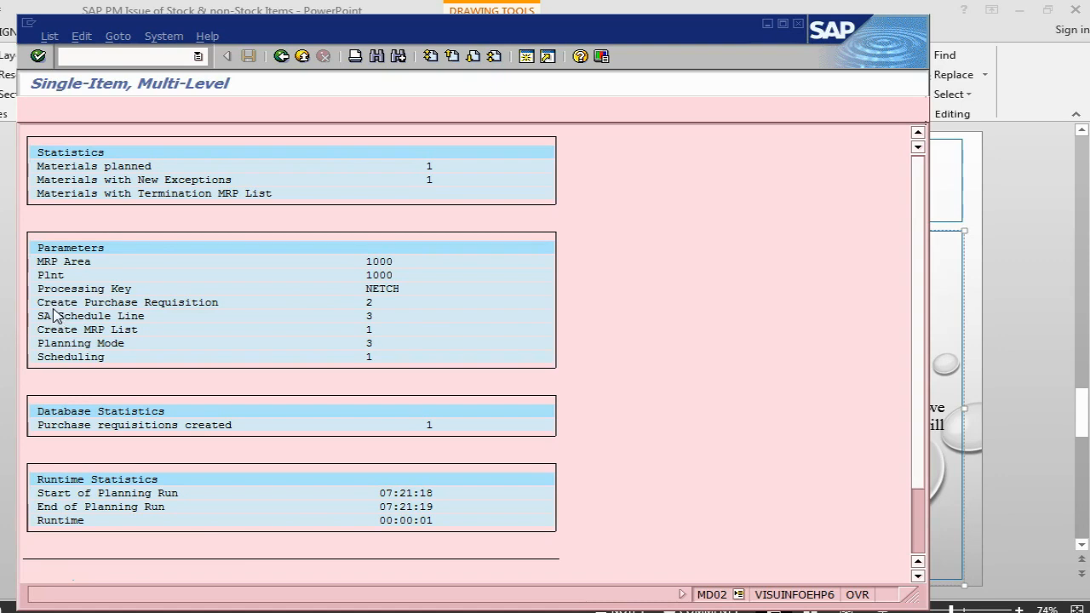
left_click_drag(46, 303, 178, 305)
left_click_drag(43, 426, 441, 438)
Open the MD04 stock/requirements initial screen with /nmd04.
left_click(129, 54)
type("/nmd04")
key("Return")
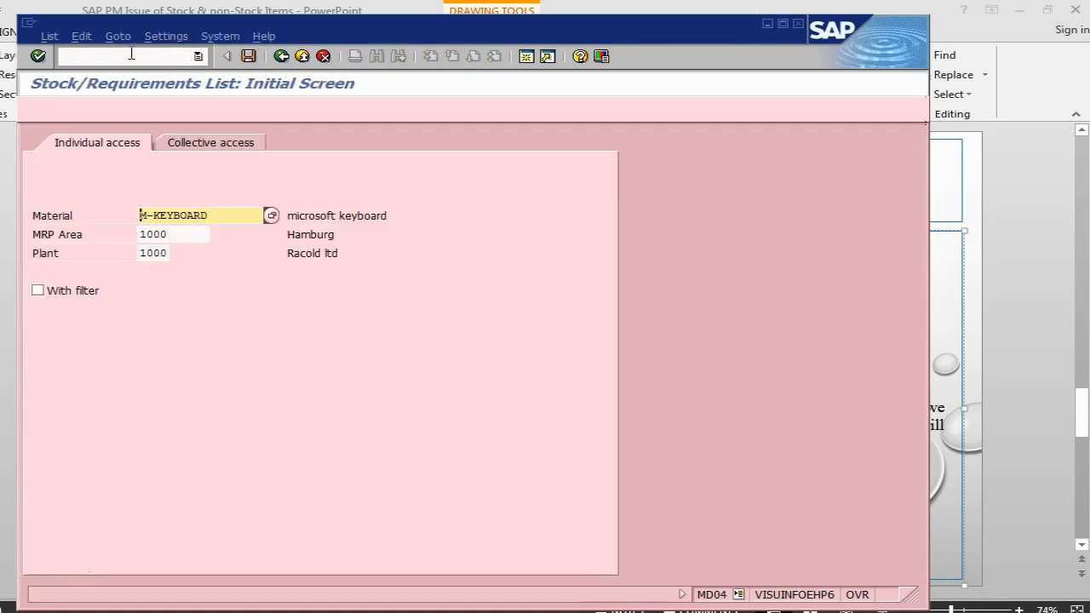
Show M-KEYBOARD's MD04 list, highlight the new 1-unit purchase requisition, and return to the slide.
key("Return")
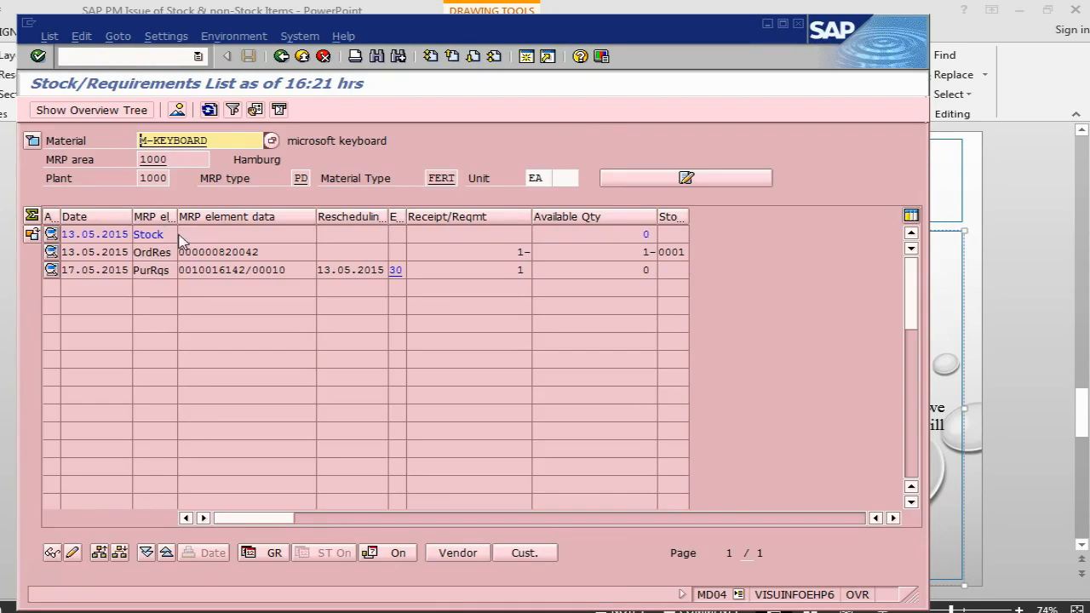
left_click(248, 270)
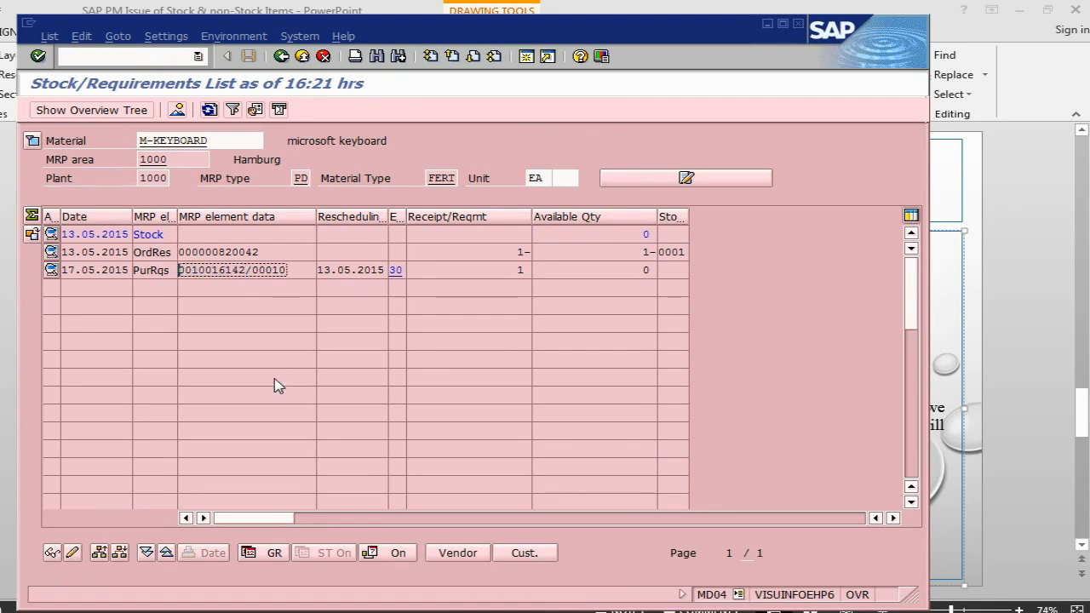
key("alt+Tab")
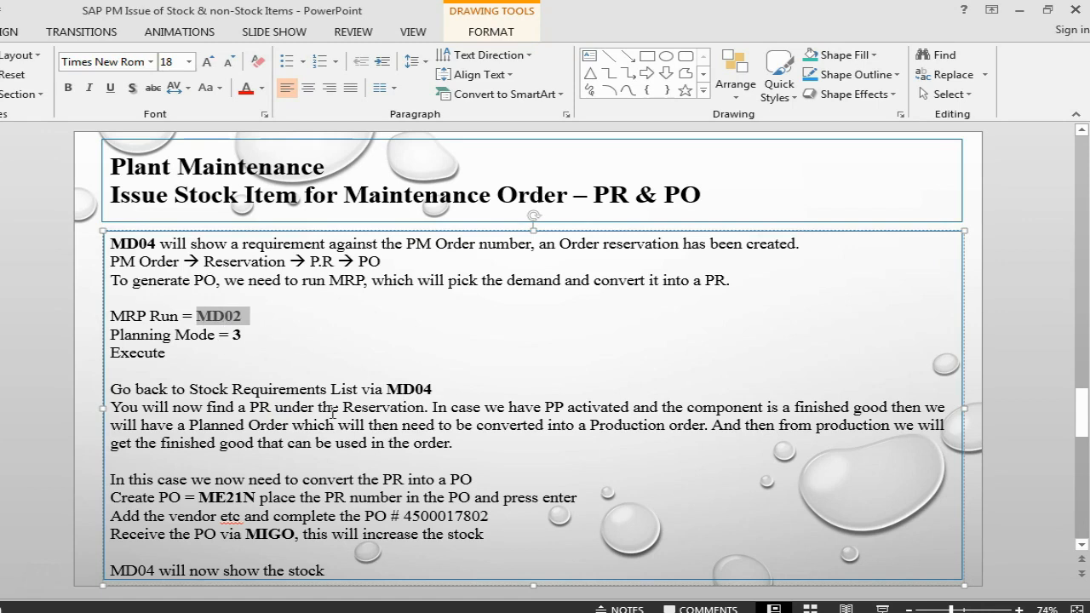
Highlight 'PR under the Reservation' and ME21N on the slide, then return to SAP.
left_click_drag(251, 407, 424, 408)
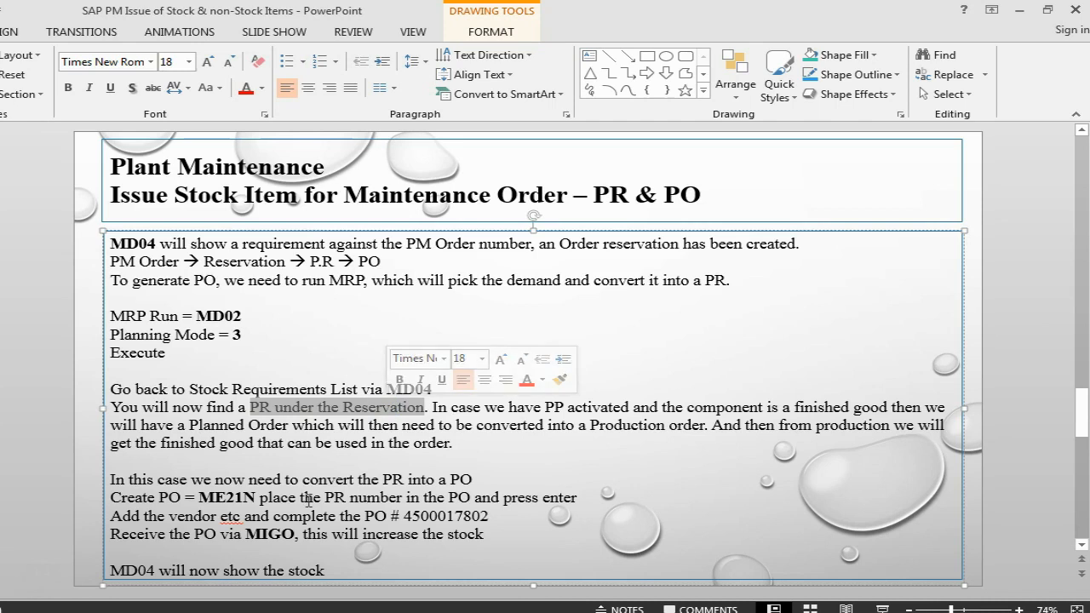
left_click_drag(201, 497, 256, 497)
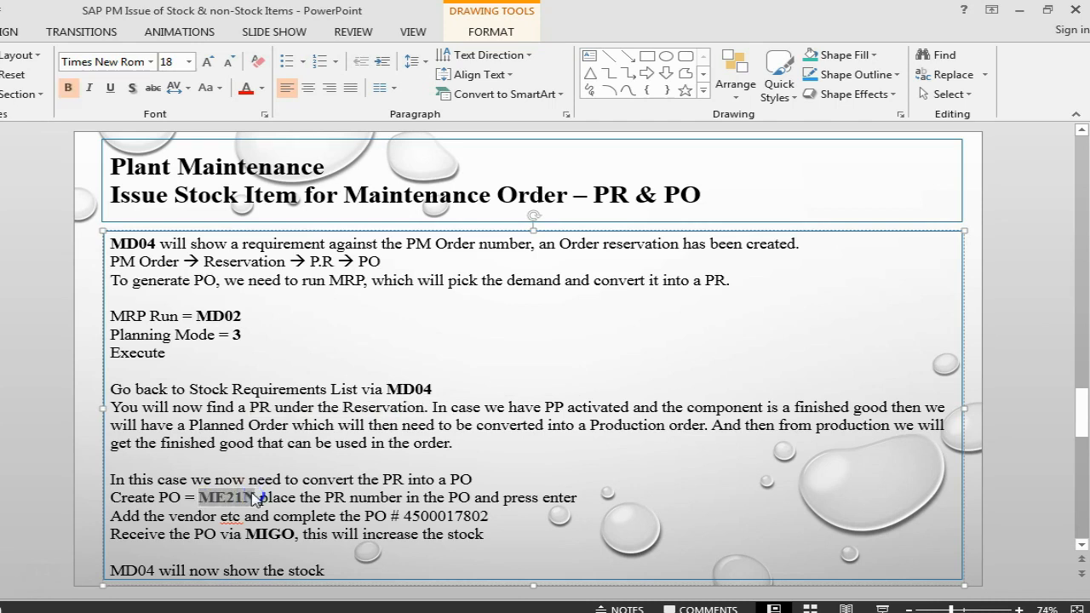
key("alt+Tab")
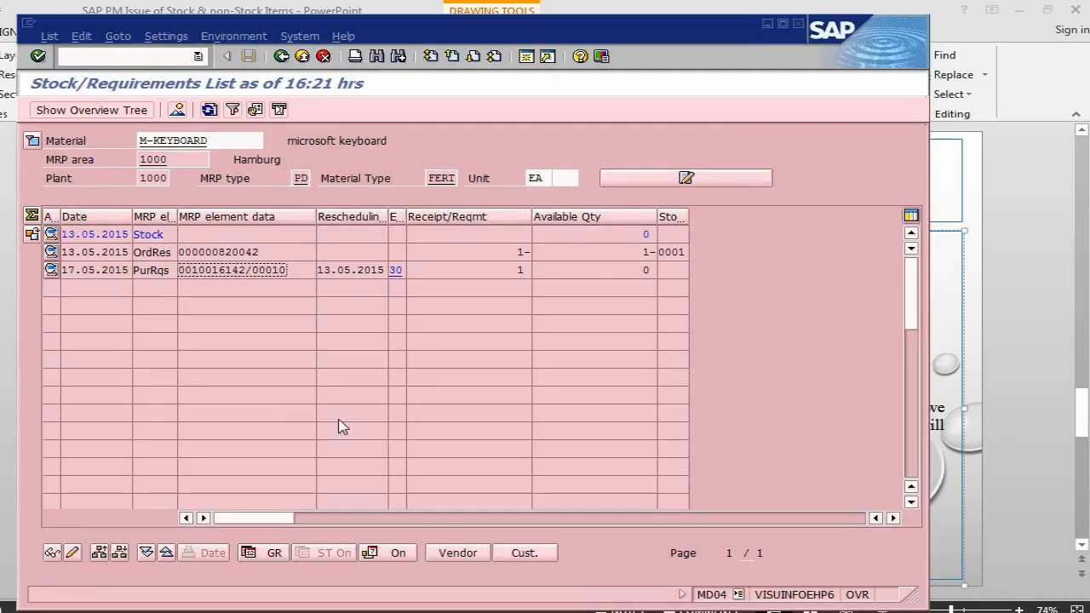
Convert the M-KEYBOARD requisition into a purchase order by adopting it from the document overview.
left_click(51, 271)
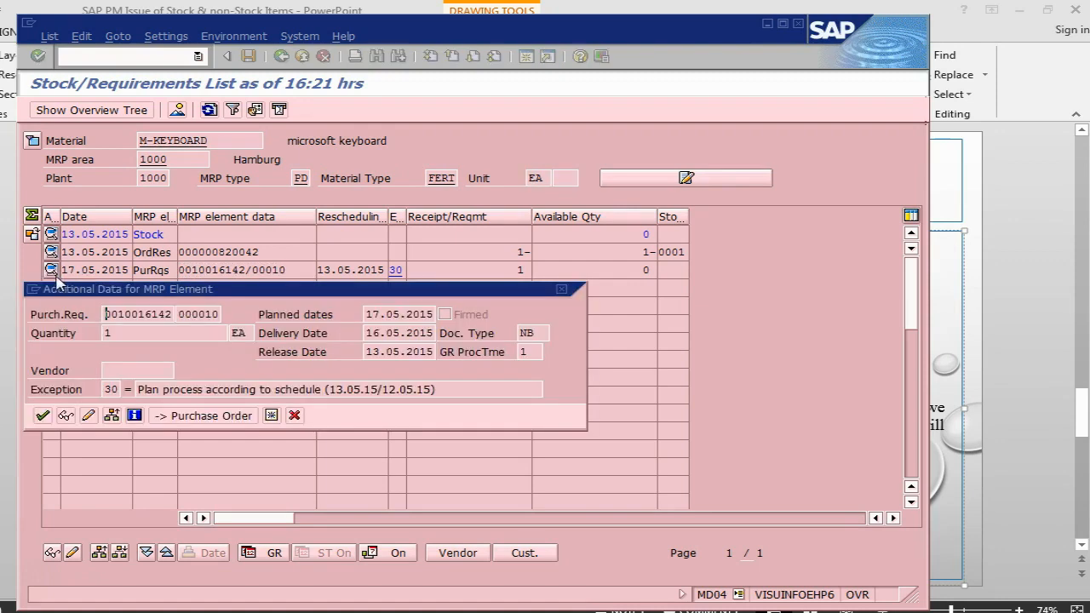
left_click(203, 417)
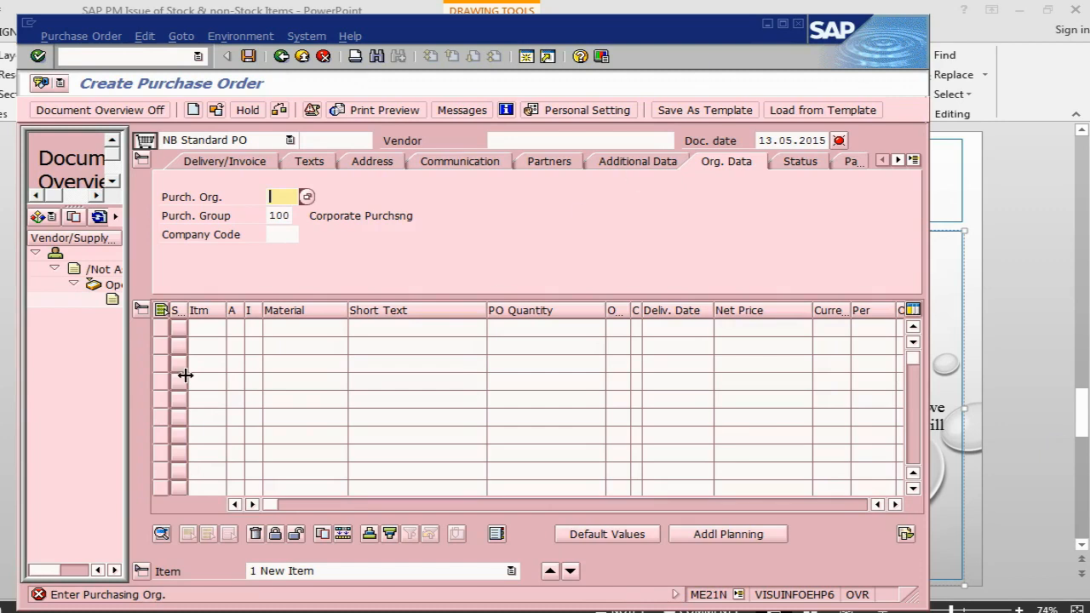
left_click_drag(127, 346, 187, 351)
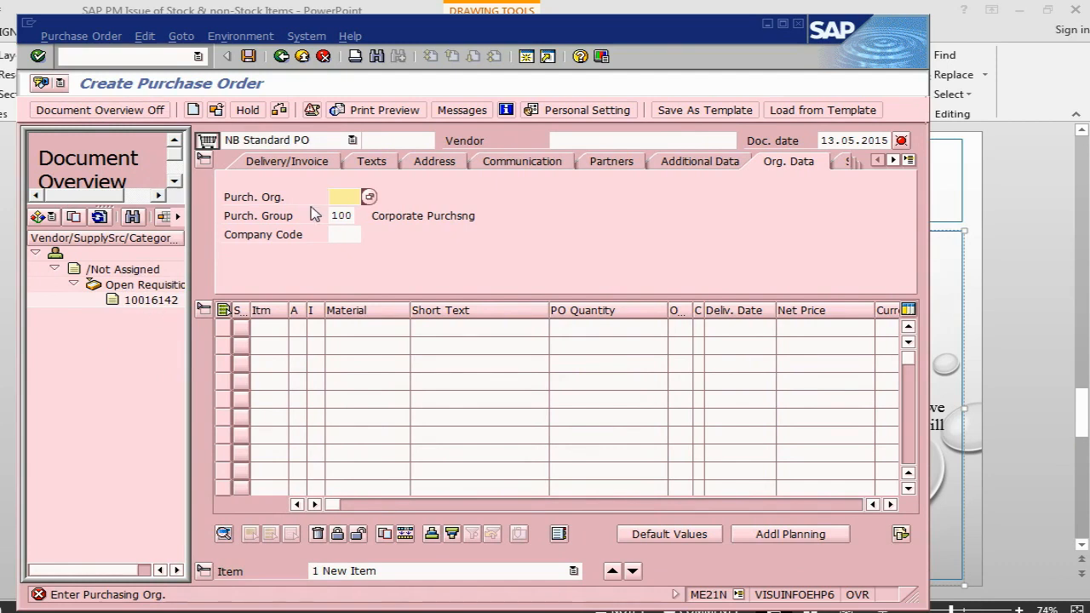
type("1000")
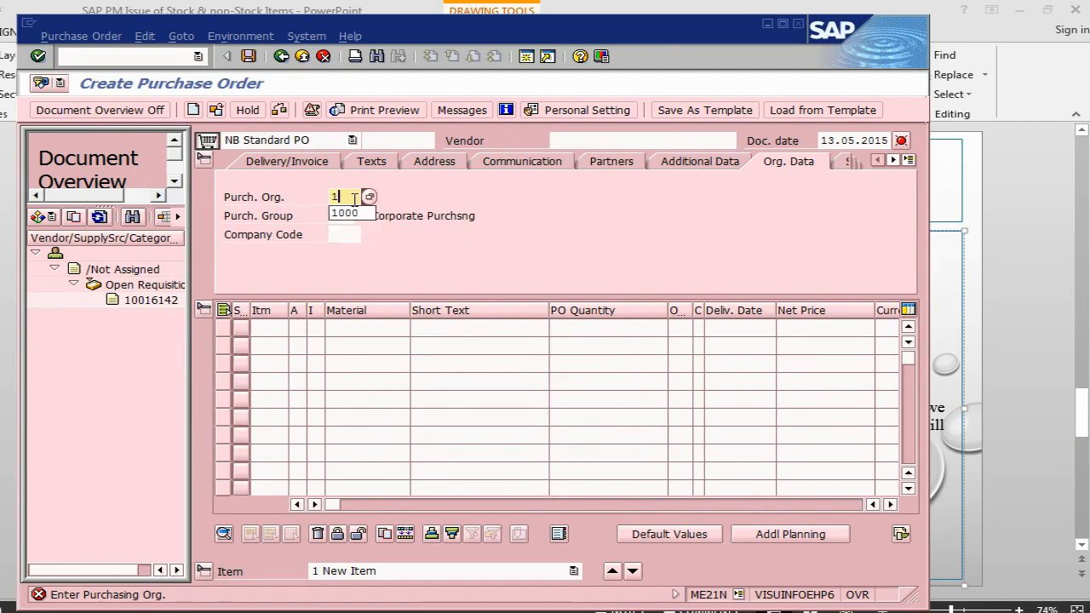
left_click(154, 301)
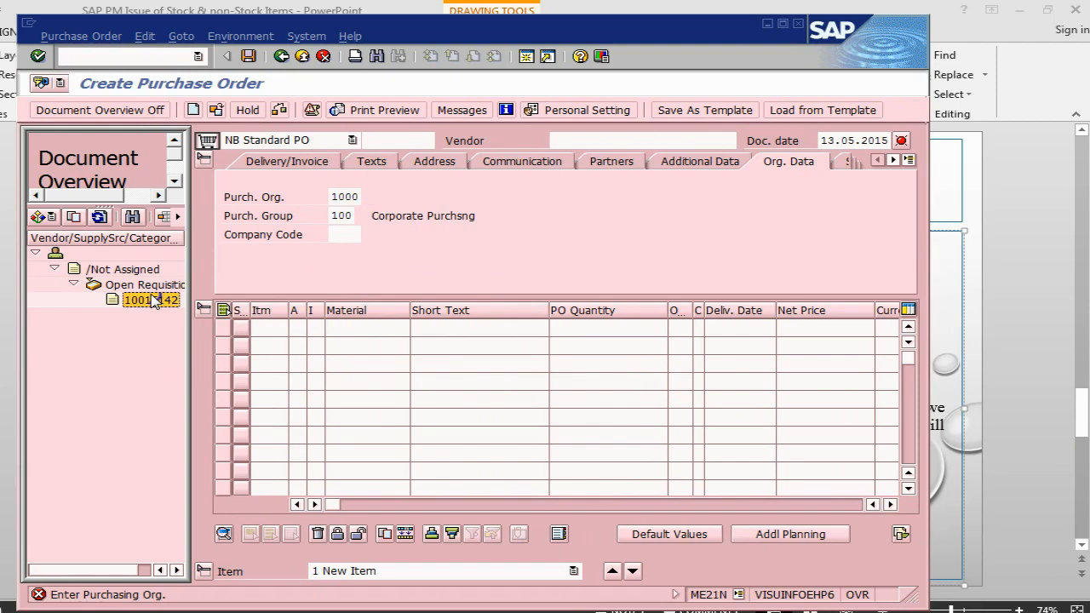
left_click_drag(153, 303, 211, 143)
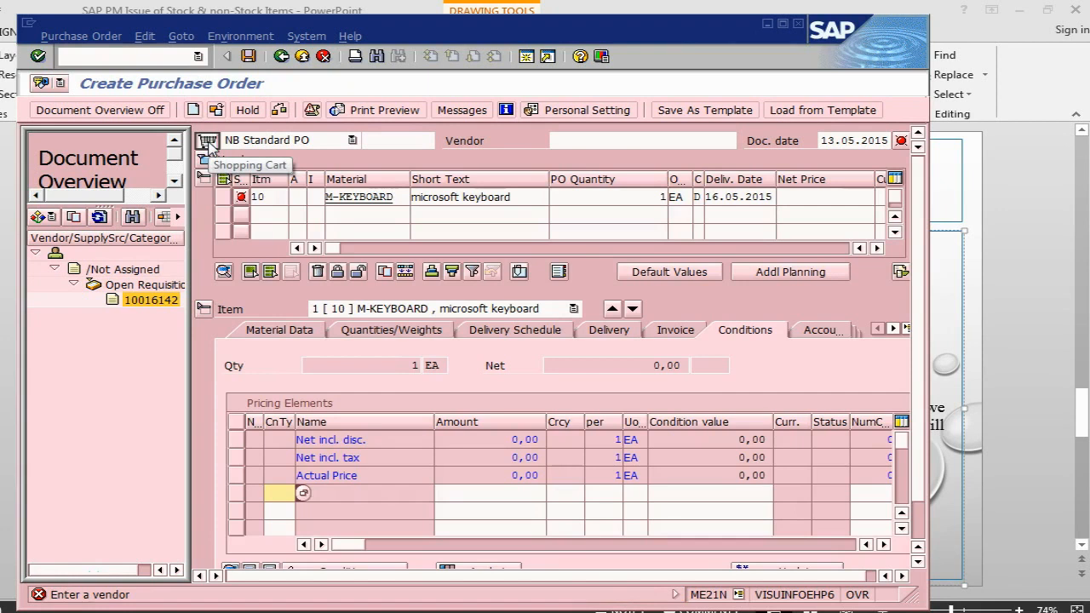
left_click(652, 143)
left_click(648, 152)
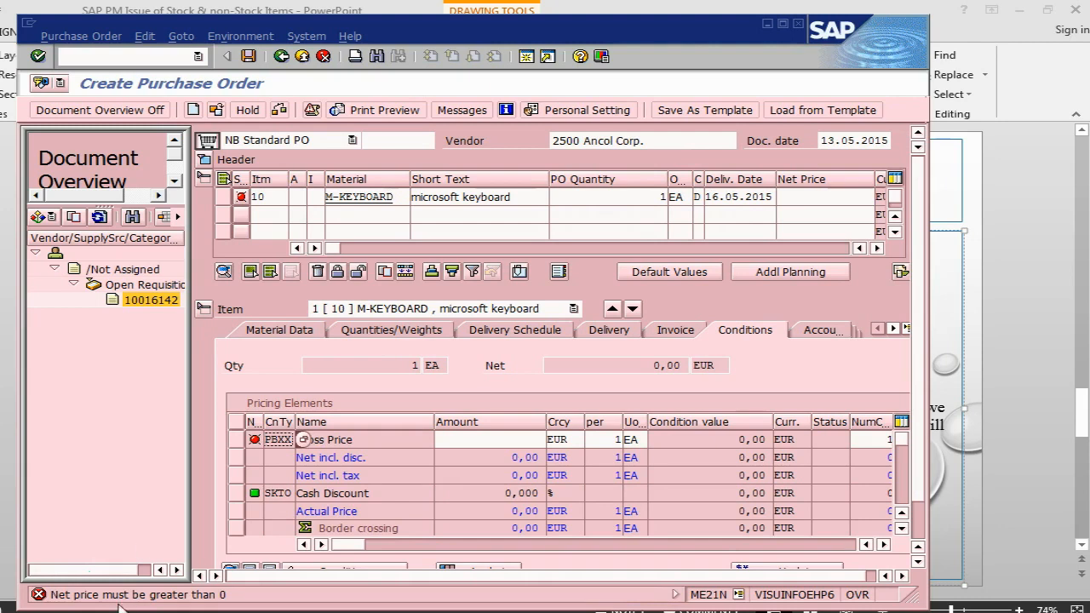
left_click(508, 439)
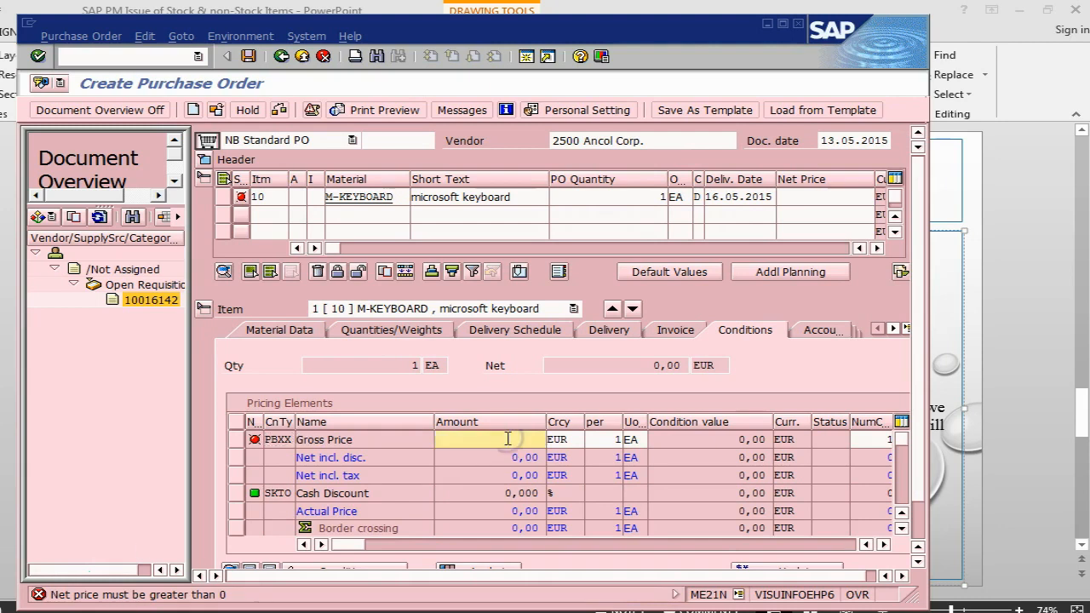
left_click(526, 457)
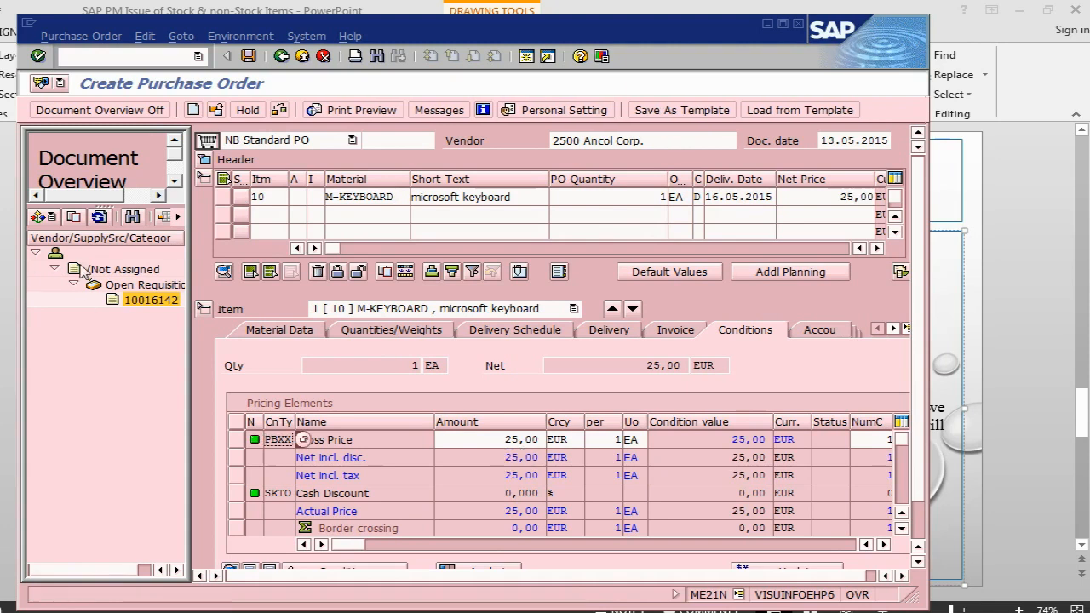
left_click(108, 113)
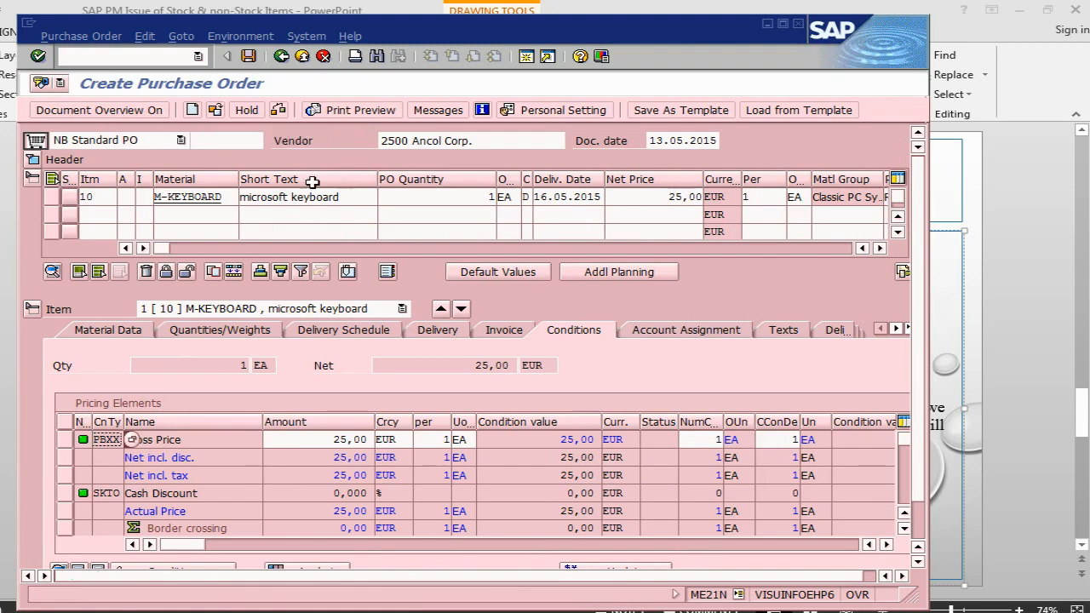
left_click(253, 56)
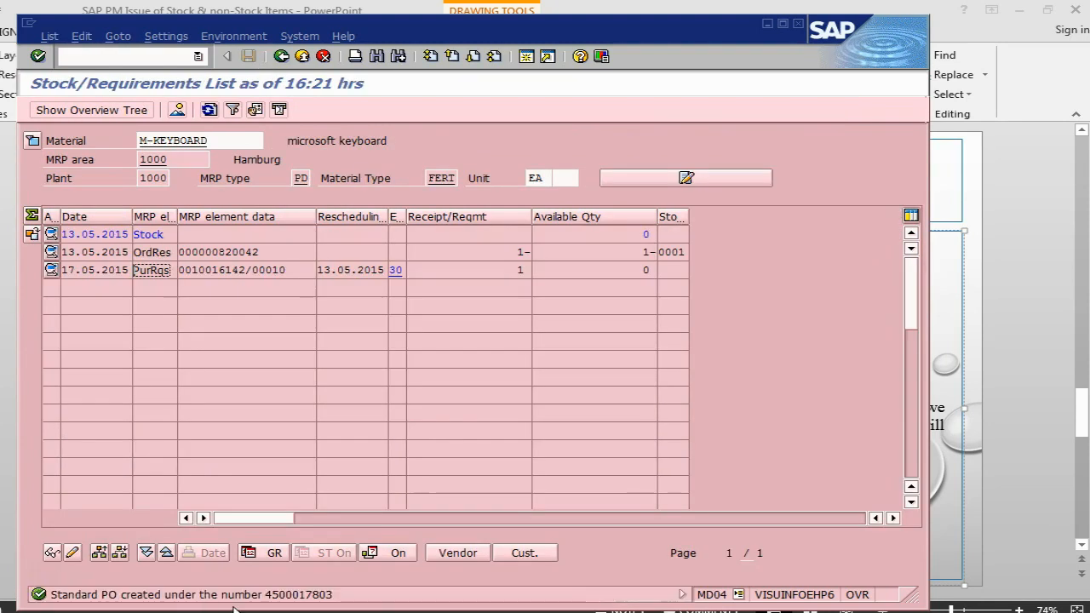
key("alt+Tab")
key("alt+Tab")
key("alt+Tab")
key("alt+Tab")
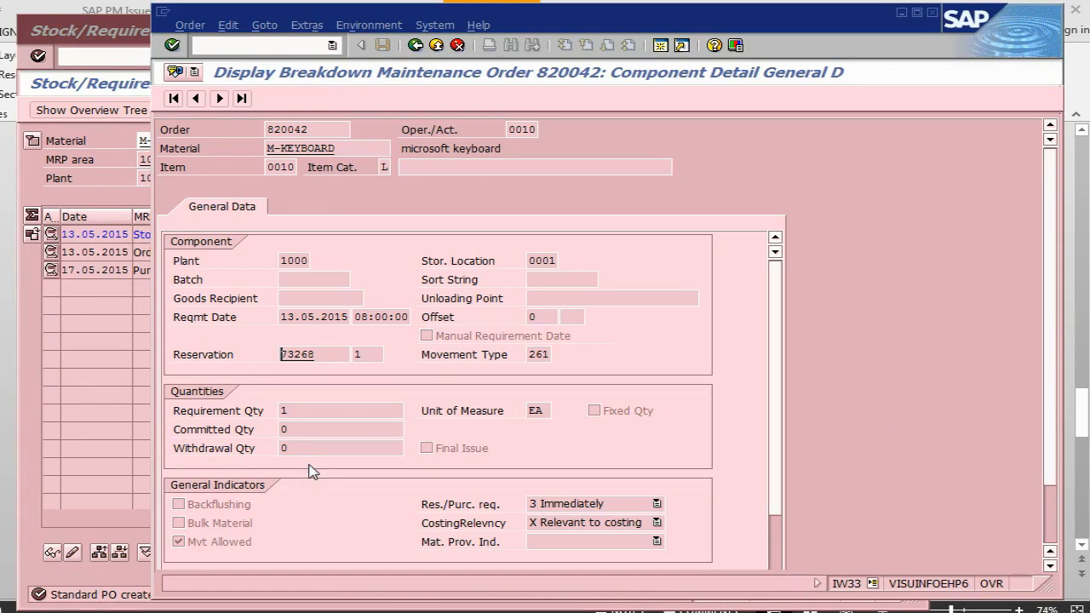
left_click(247, 48)
type("/nmd04")
key("Return")
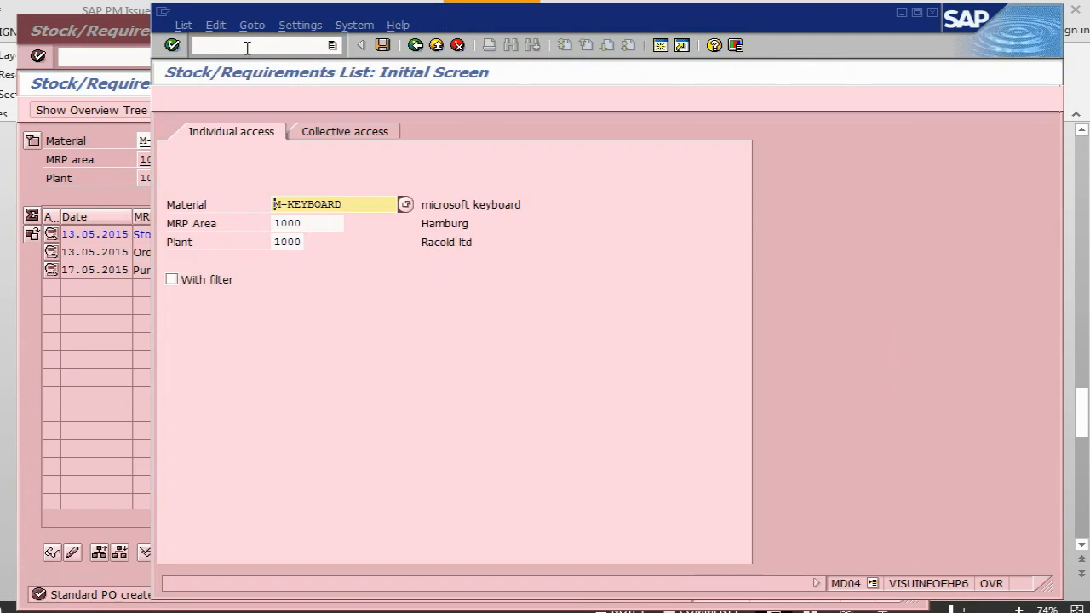
key("Return")
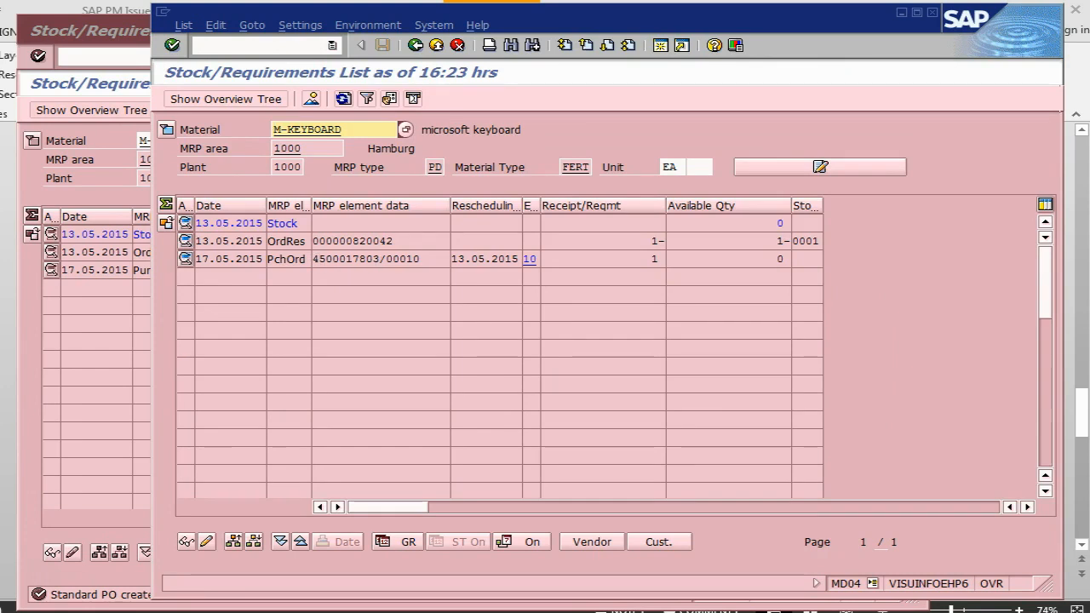
key("alt+Tab")
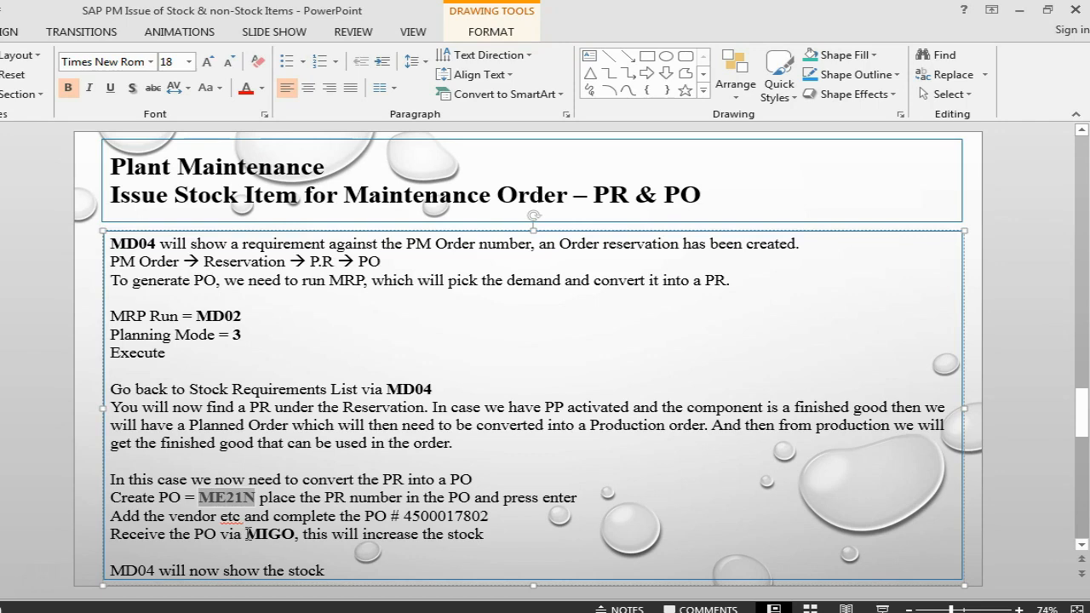
key("alt+Tab")
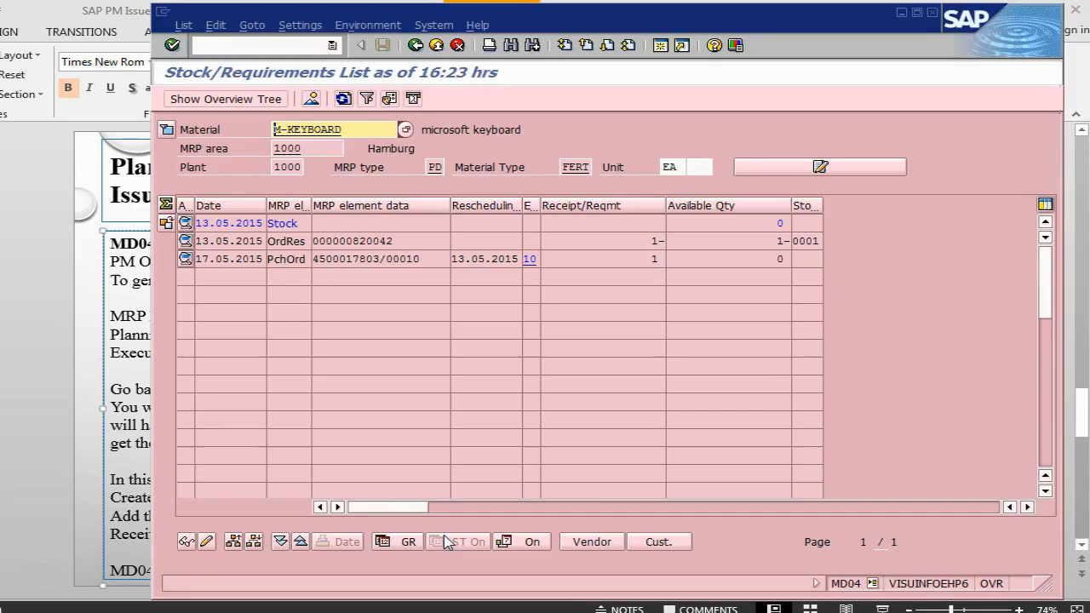
key("alt+Tab")
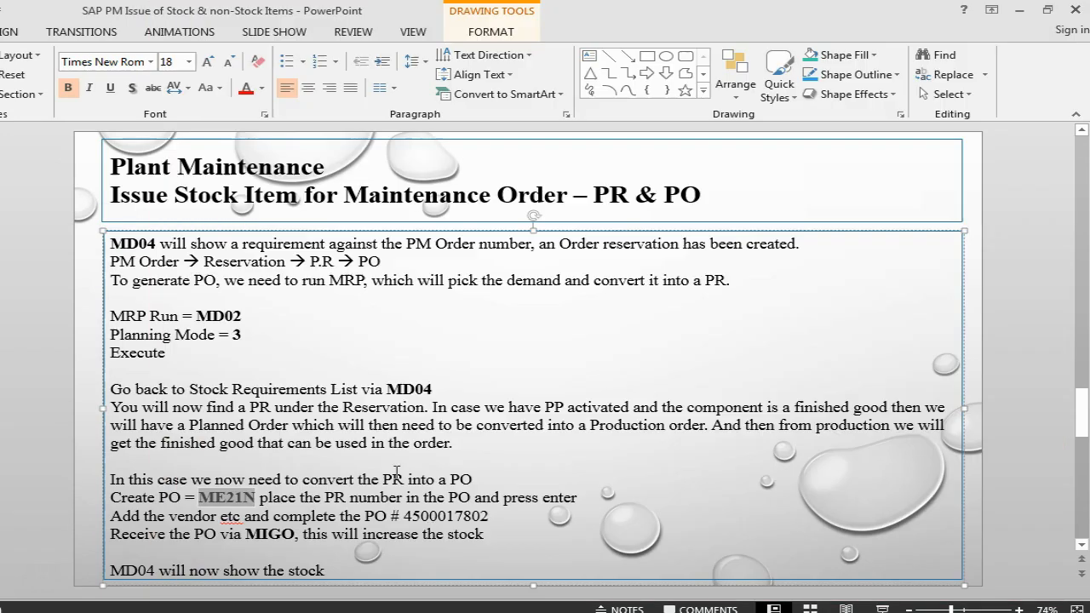
left_click(481, 515)
type("3")
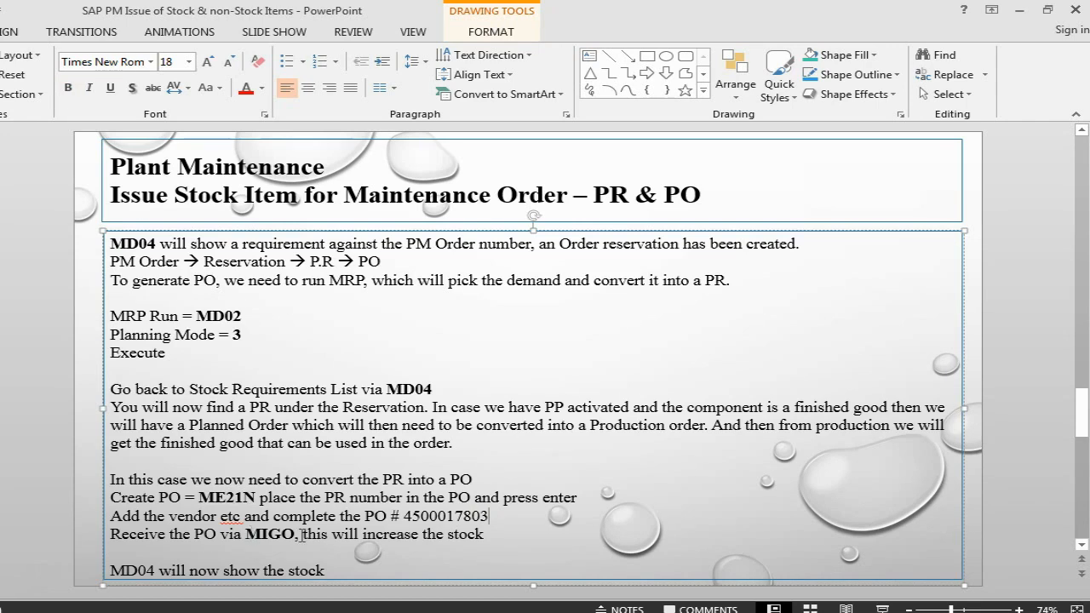
key("alt+Tab")
key("alt+Tab")
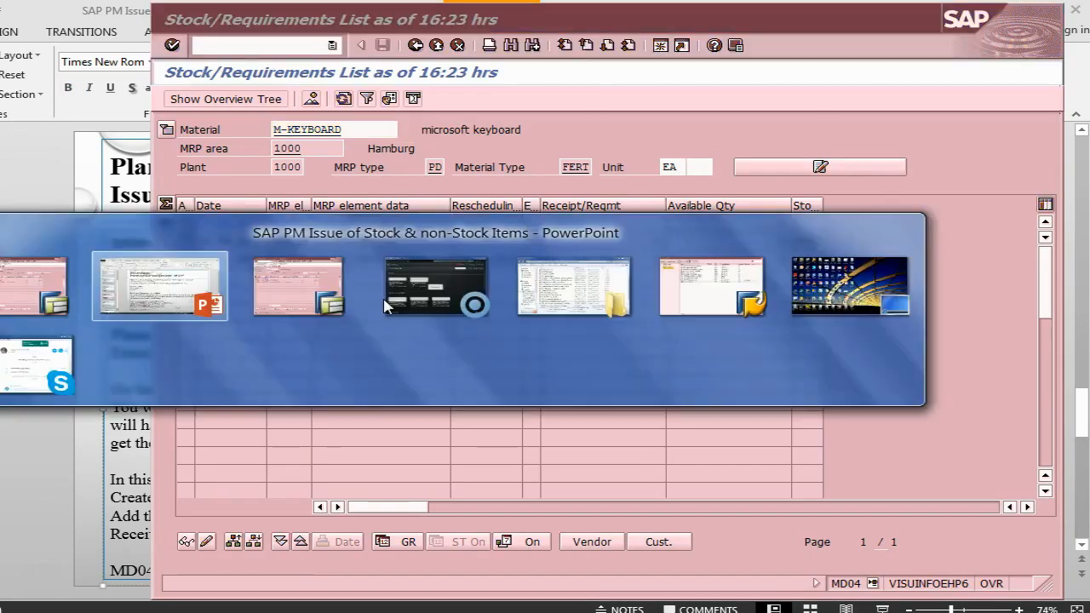
Open MIGO and switch the action from Goods Issue to Goods Receipt.
left_click(116, 57)
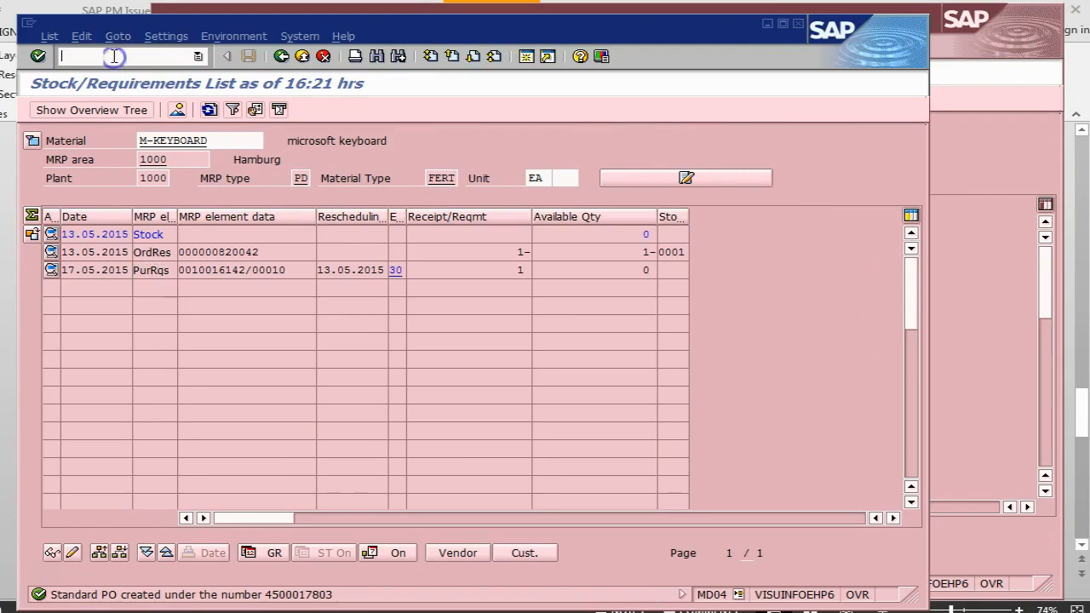
type("/nmigo")
key("Return")
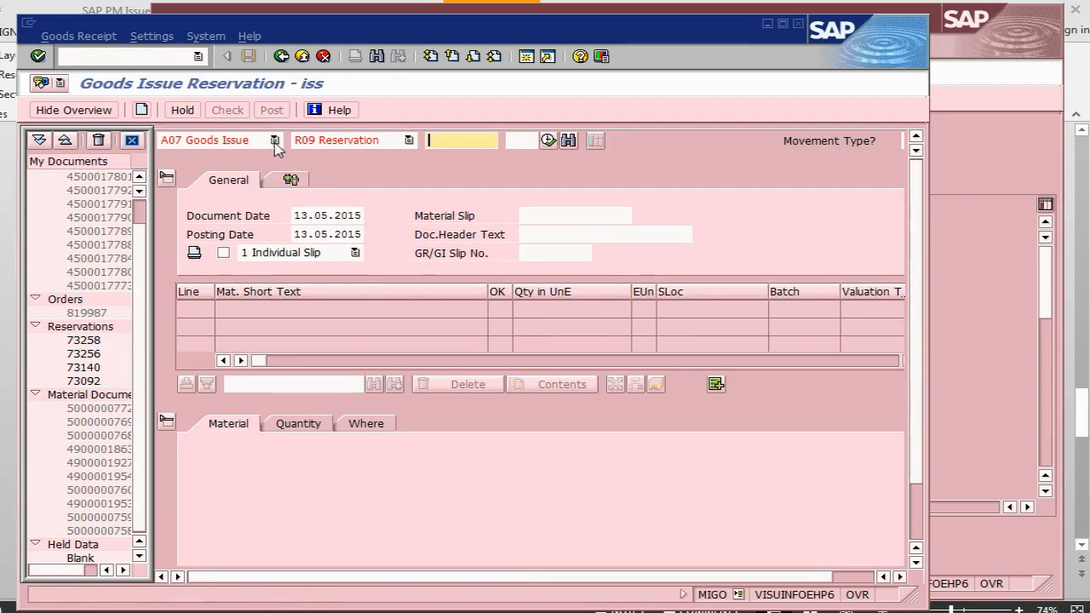
left_click(275, 139)
left_click(239, 170)
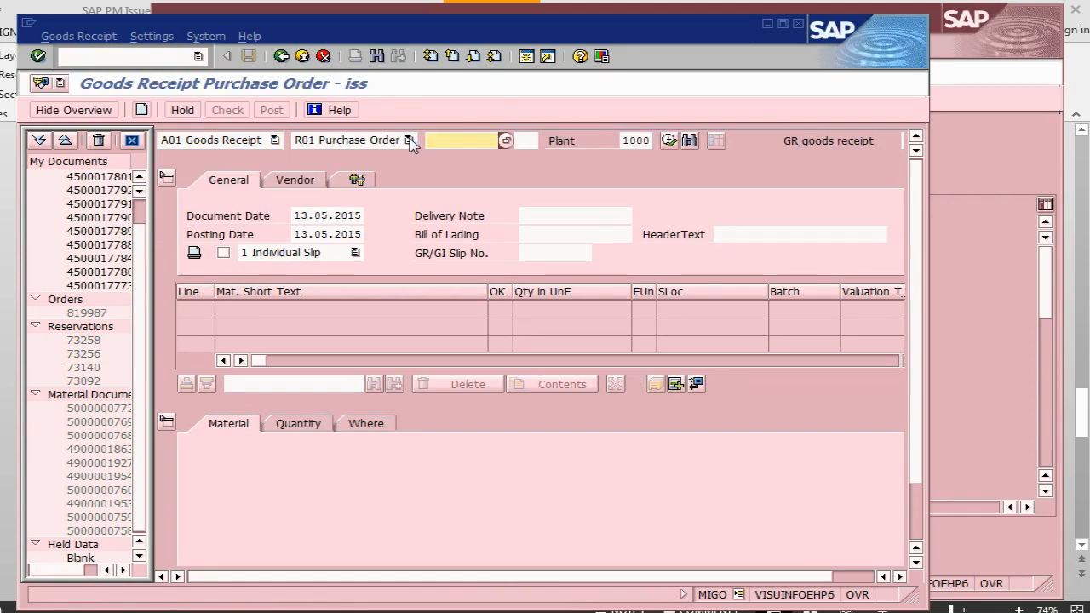
key("alt+Tab")
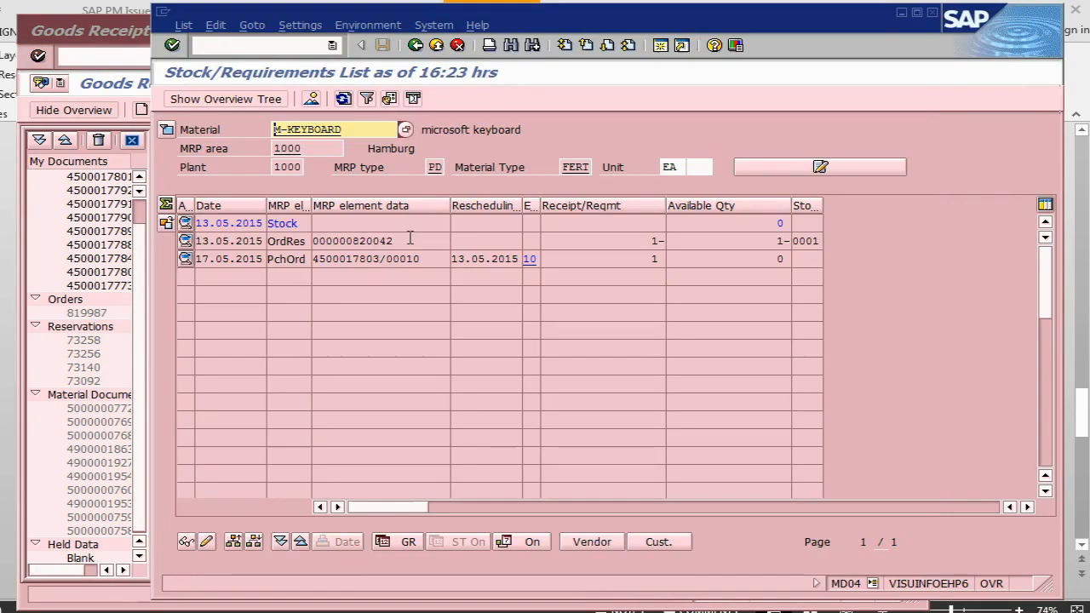
left_click_drag(380, 259, 309, 259)
key("ctrl+c")
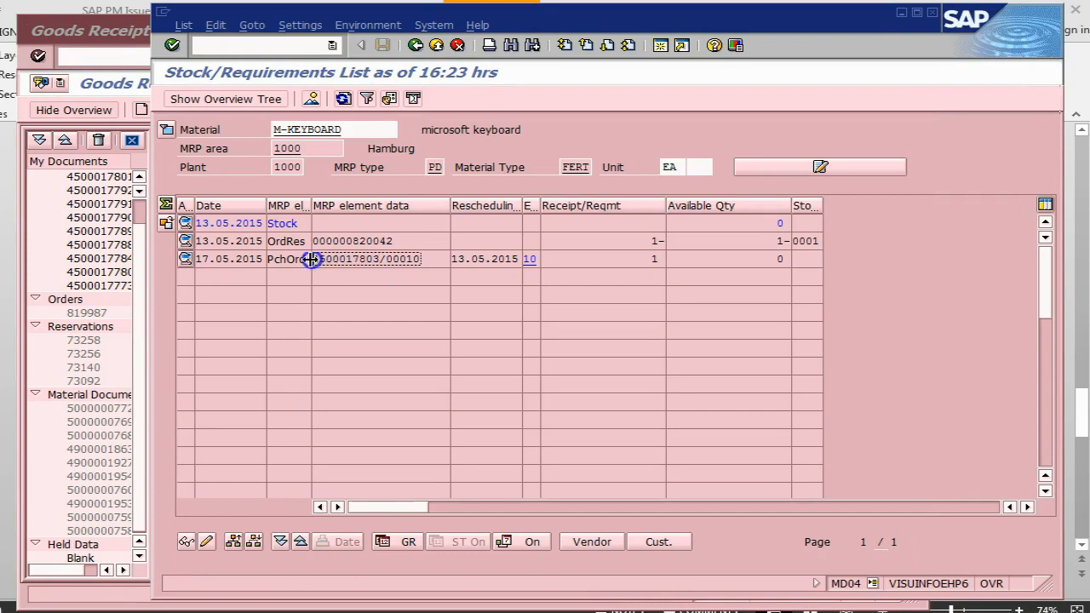
key("alt+Tab")
key("ctrl+v")
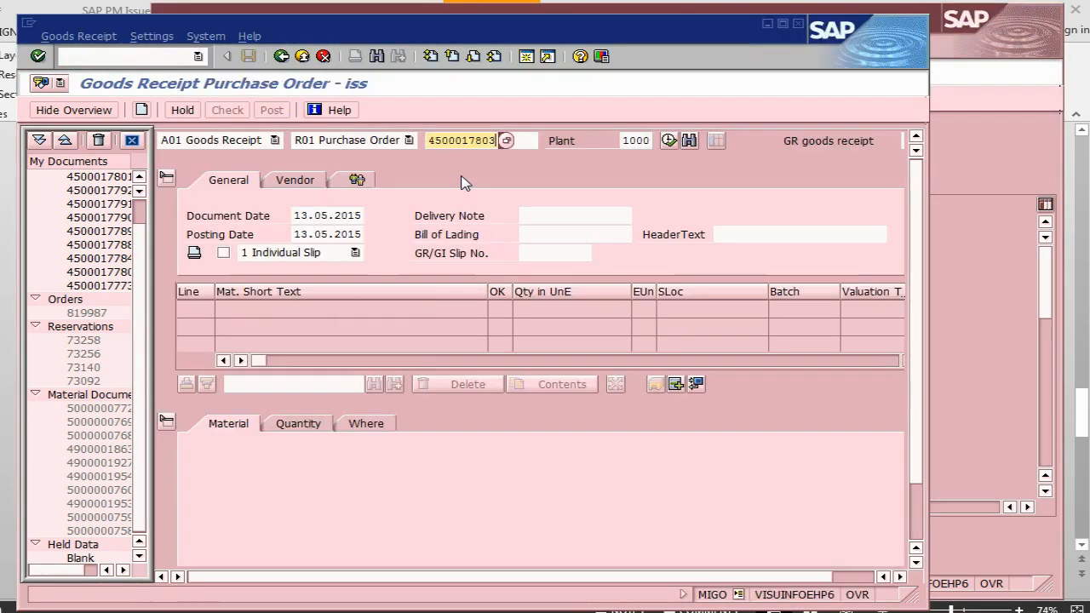
key("Return")
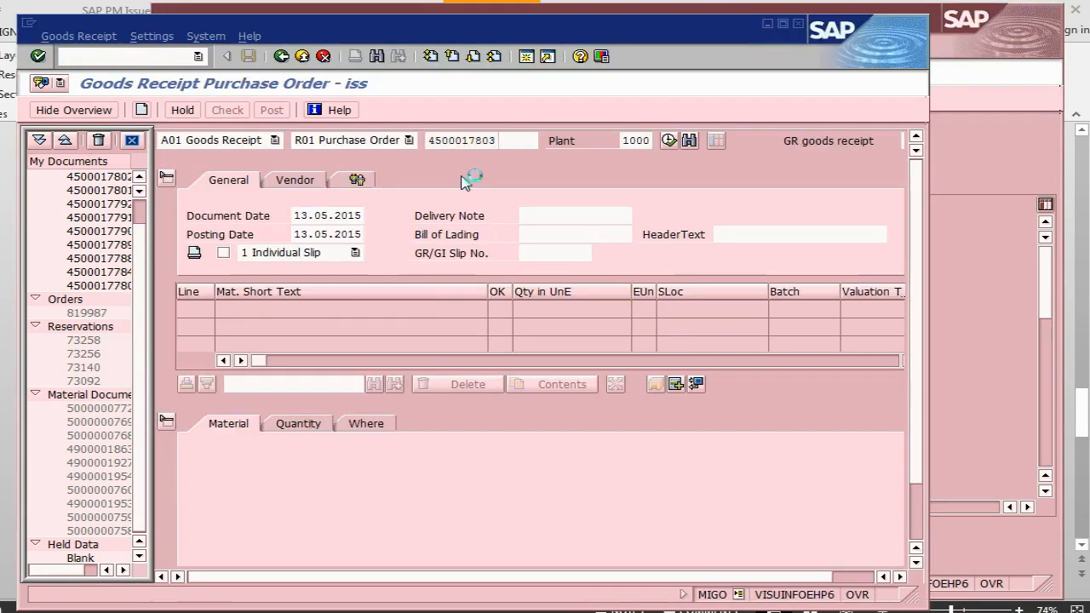
scroll(813, 514, "down", 2)
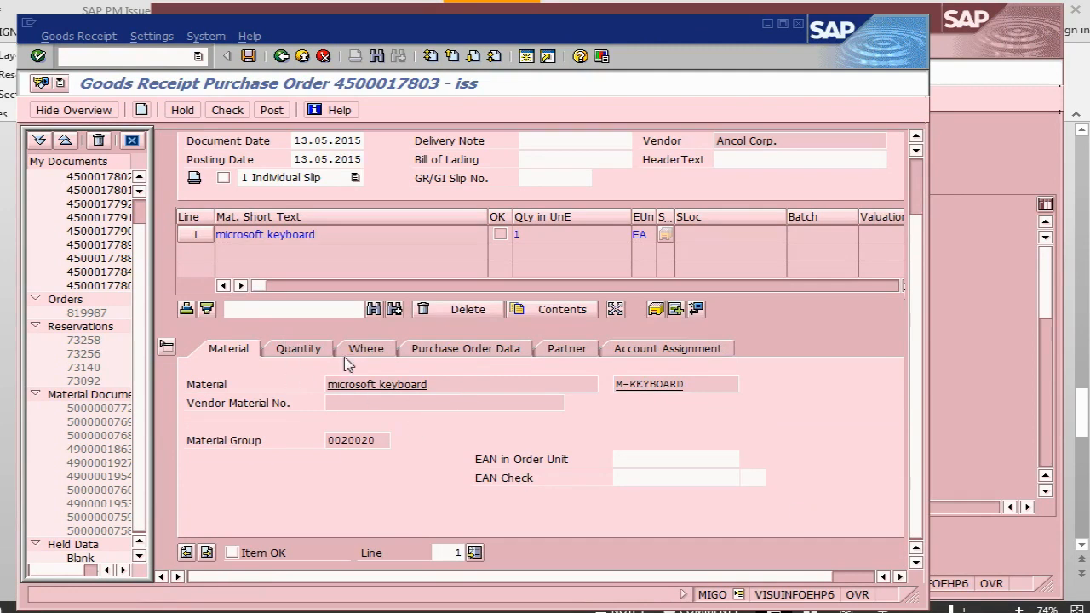
Review the keyboard item's quantity, destination, PO, partner and account tabs, and mark it OK.
left_click(308, 348)
left_click(361, 350)
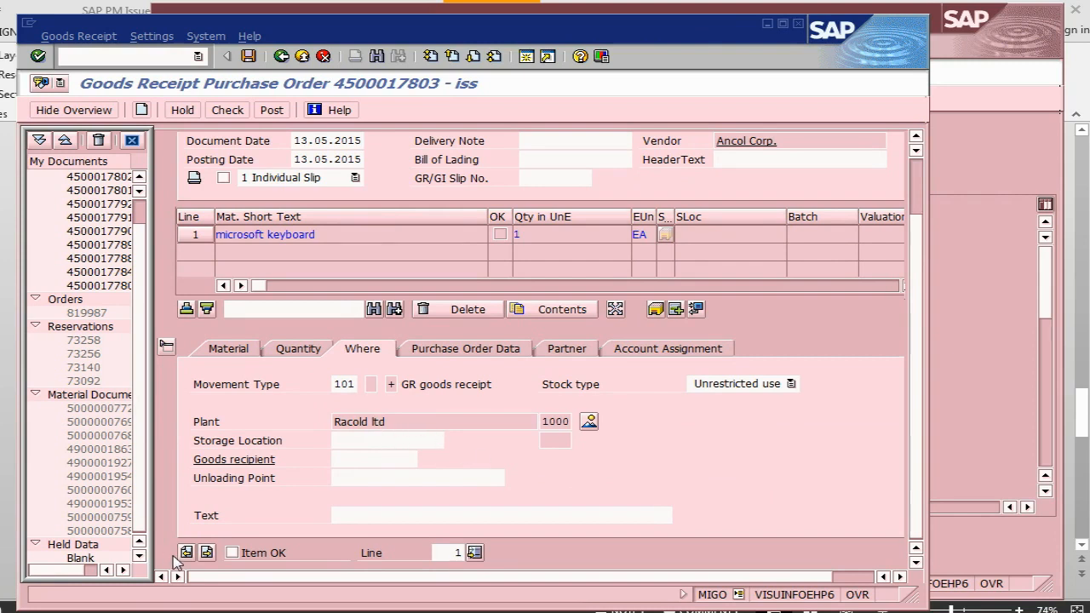
left_click(233, 554)
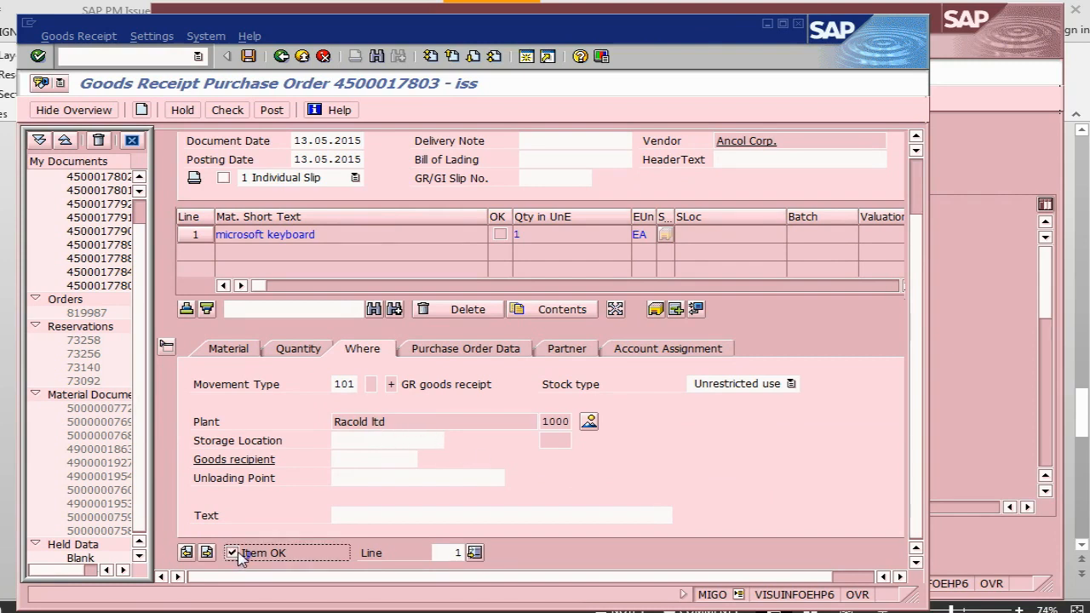
left_click(434, 352)
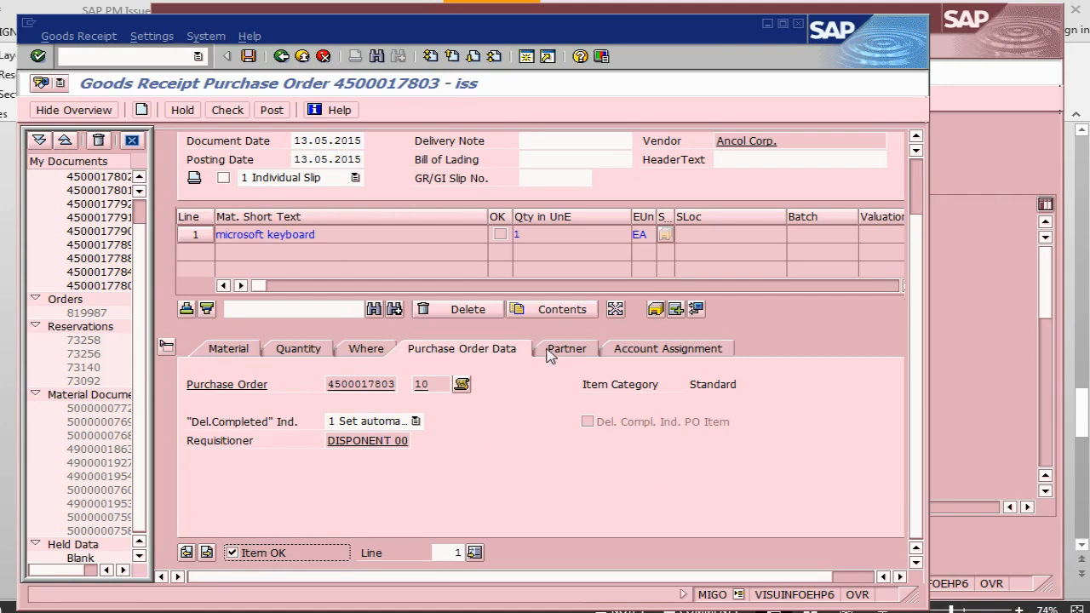
left_click(565, 353)
left_click(640, 358)
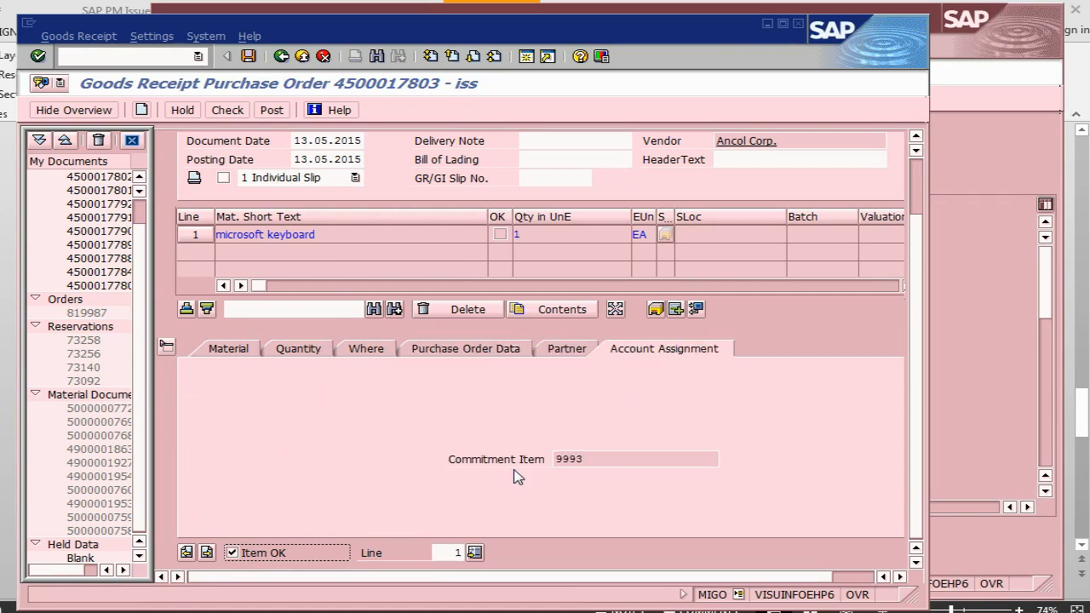
left_click(449, 352)
left_click(366, 350)
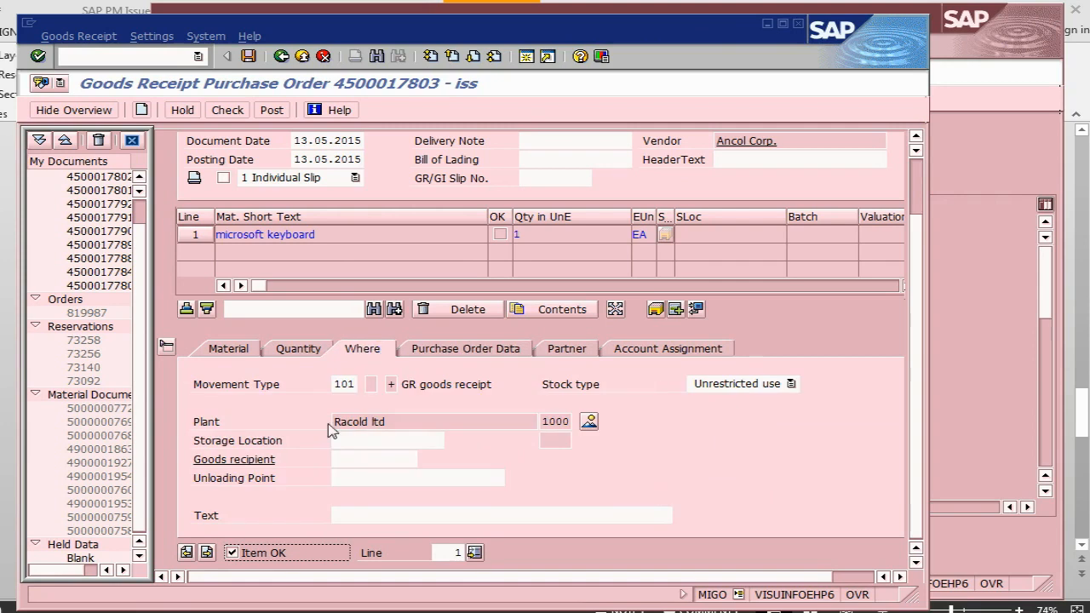
left_click(354, 440)
type("00")
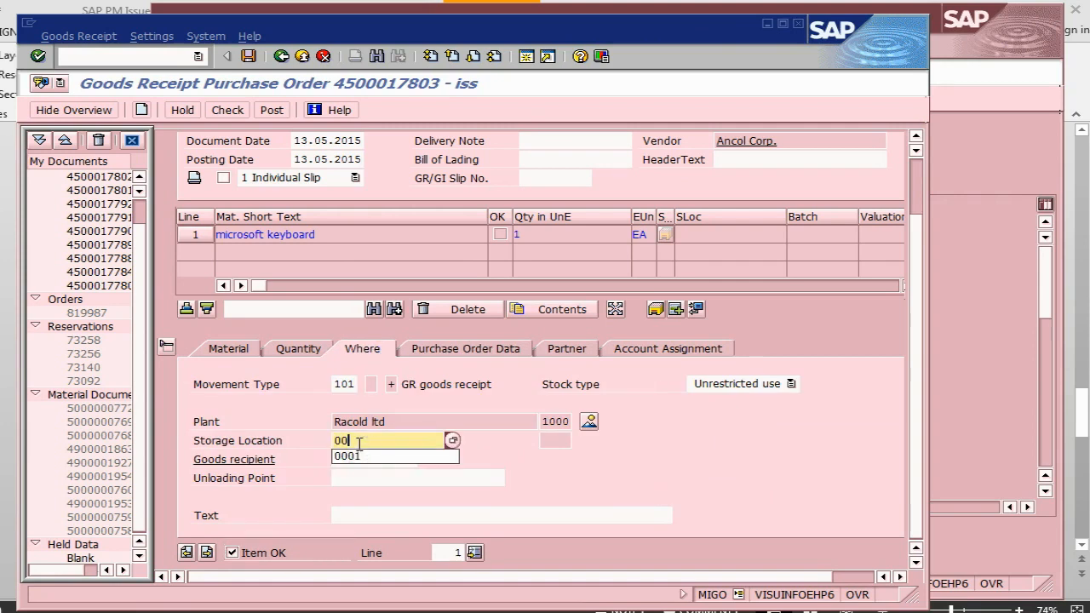
type("01")
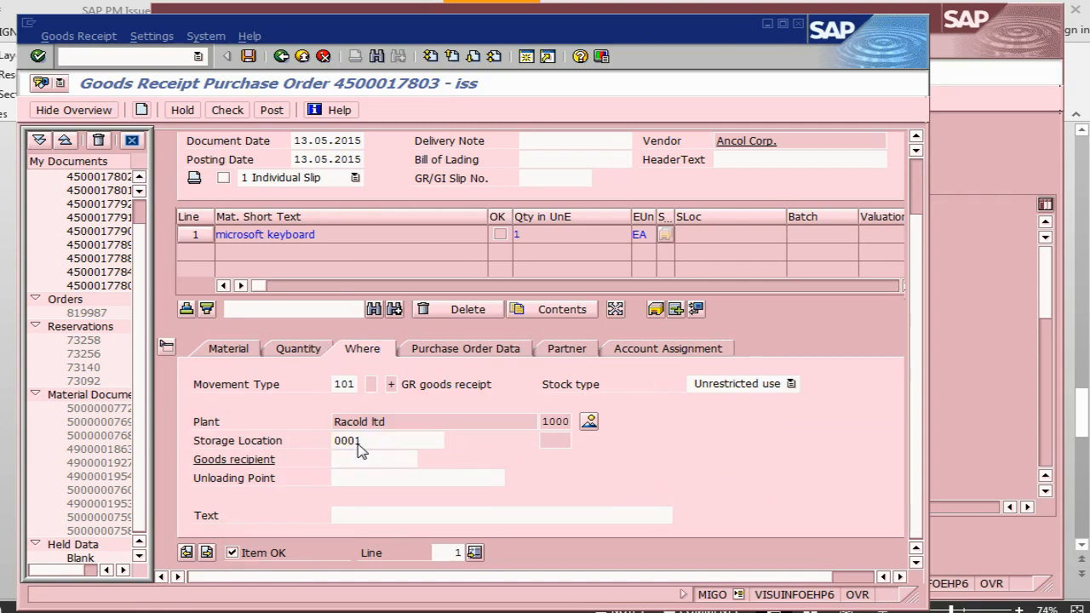
key("Return")
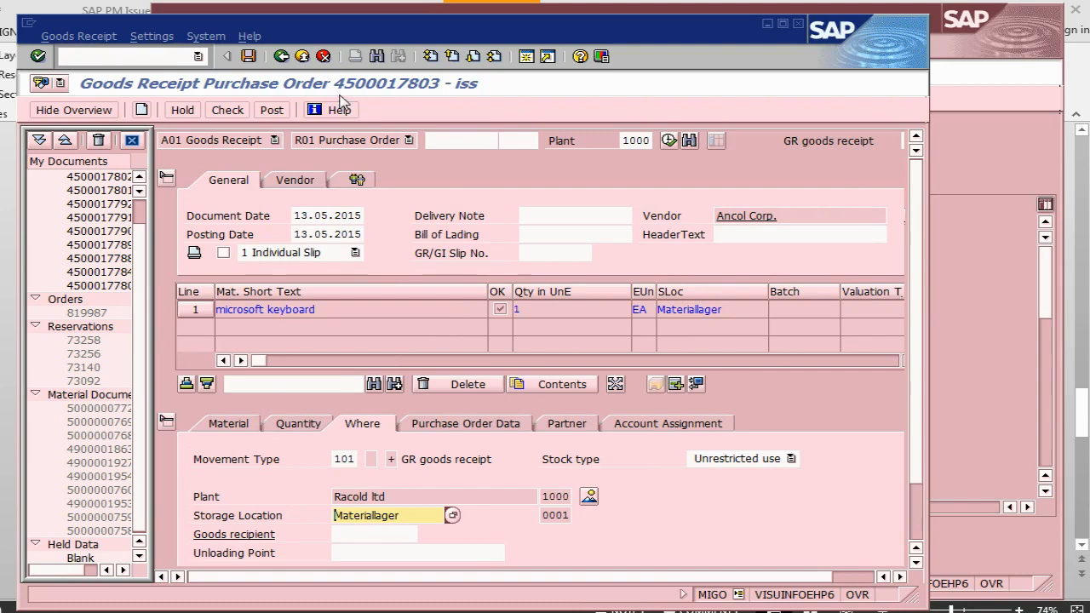
left_click(272, 110)
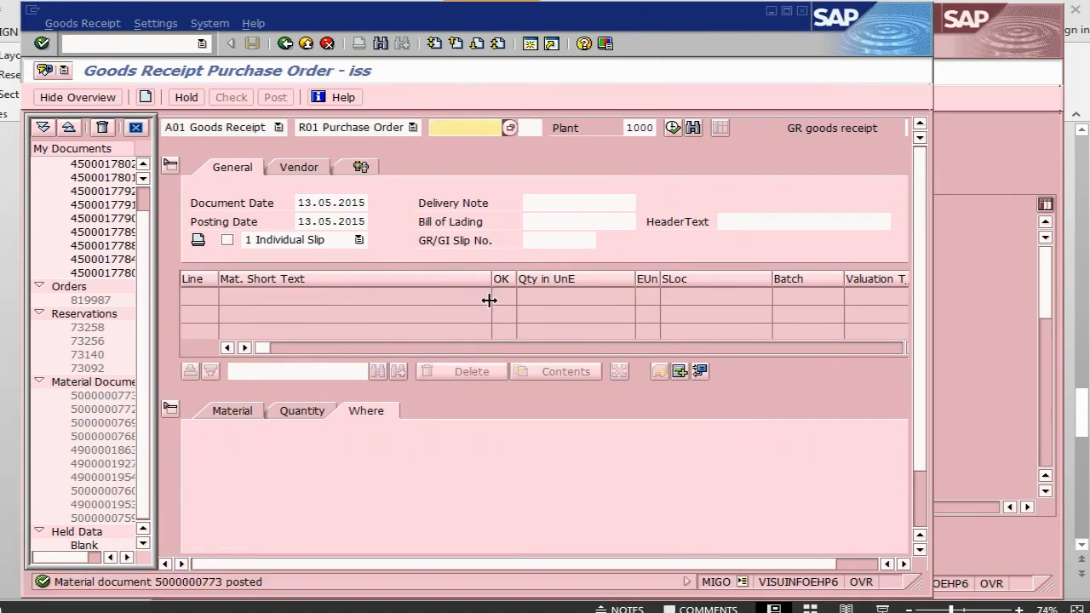
Run the MB52 warehouse stock report for M-KEYBOARD, showing 1 unrestricted unit.
left_click(88, 45)
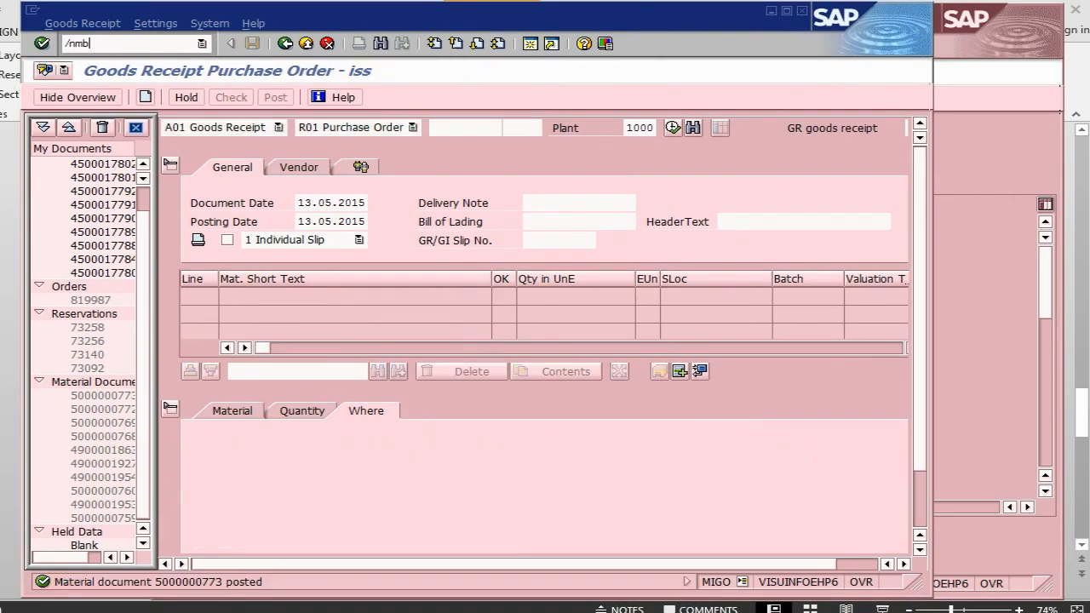
key("Return")
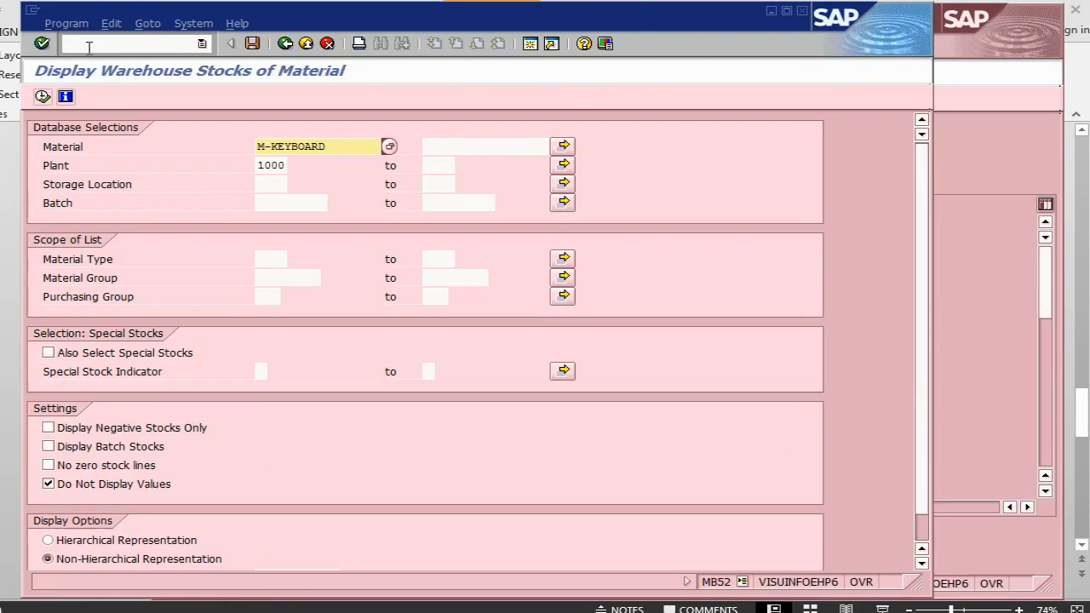
left_click(42, 97)
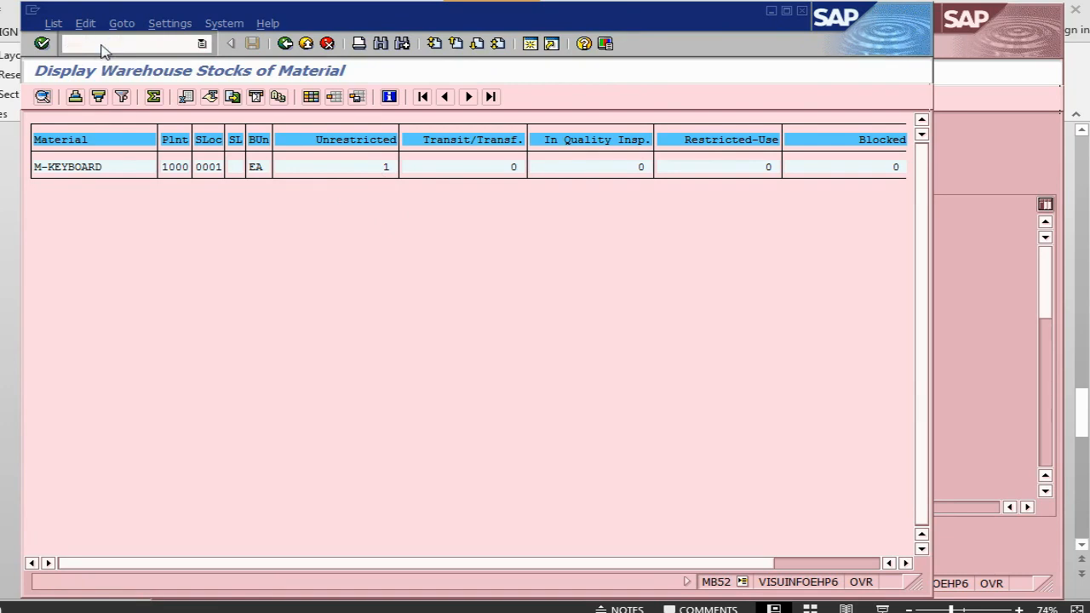
Show M-KEYBOARD's MD04 list: stock 1, order reservation 1-, and 0 available.
key("Return")
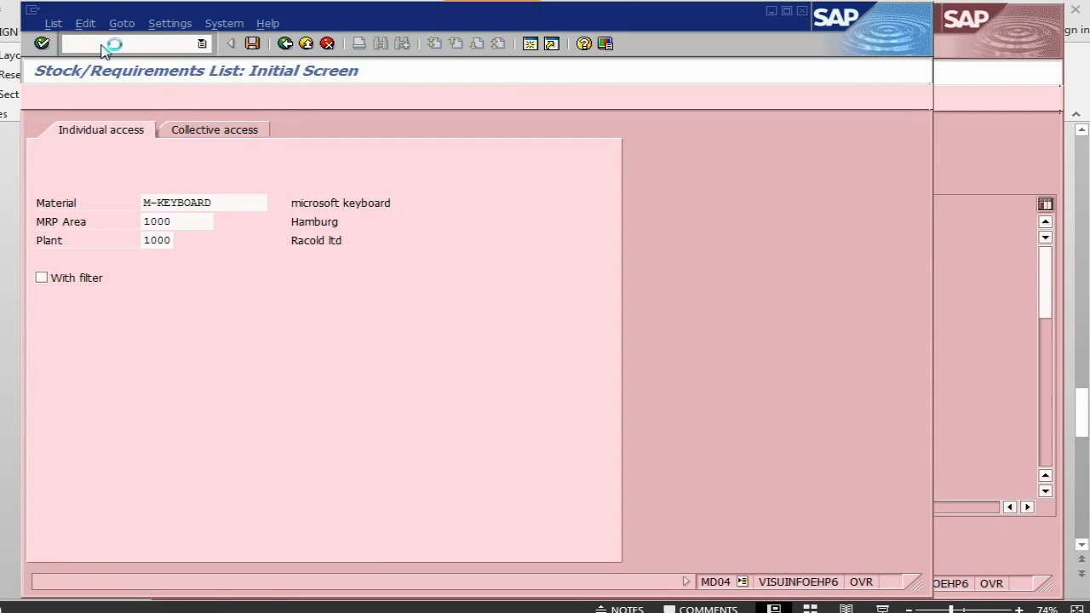
key("Return")
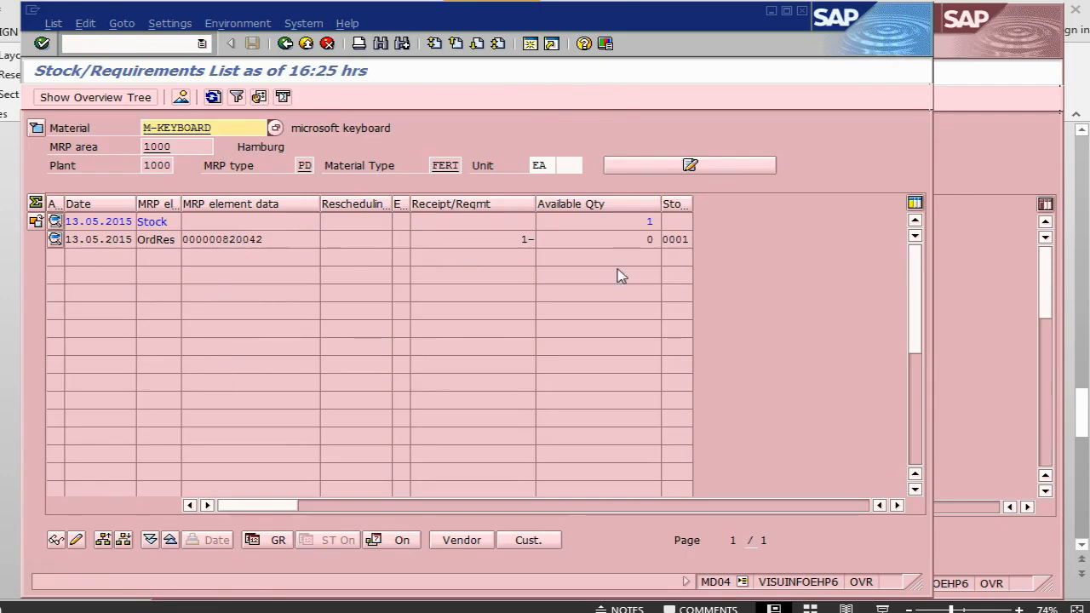
left_click(649, 221)
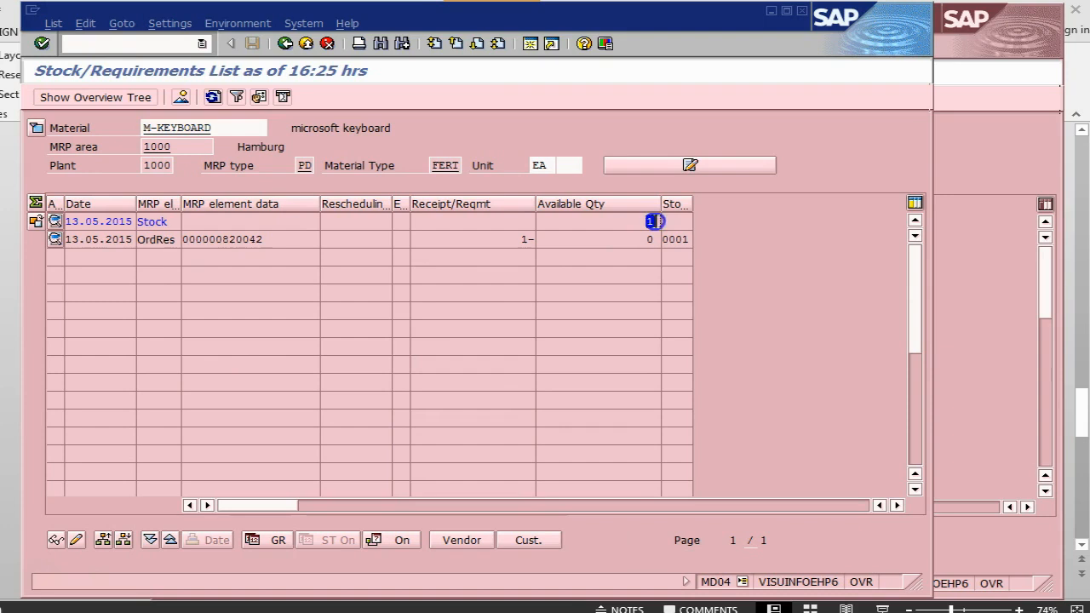
left_click(530, 239)
left_click(649, 239)
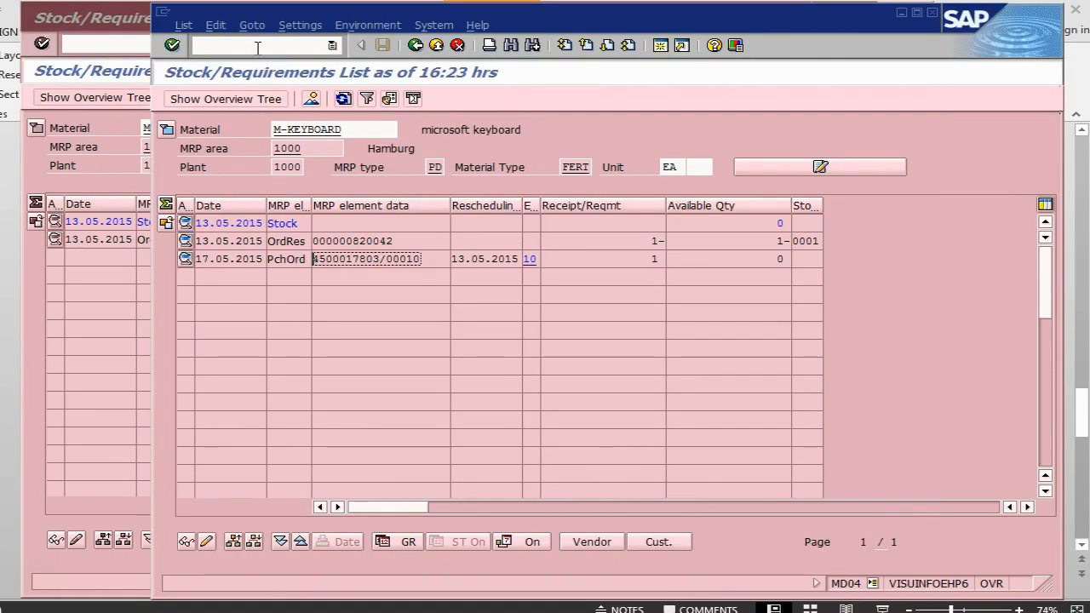
Display maintenance order 820042 with /niw33.
left_click(258, 48)
type("/niw33")
key("Return")
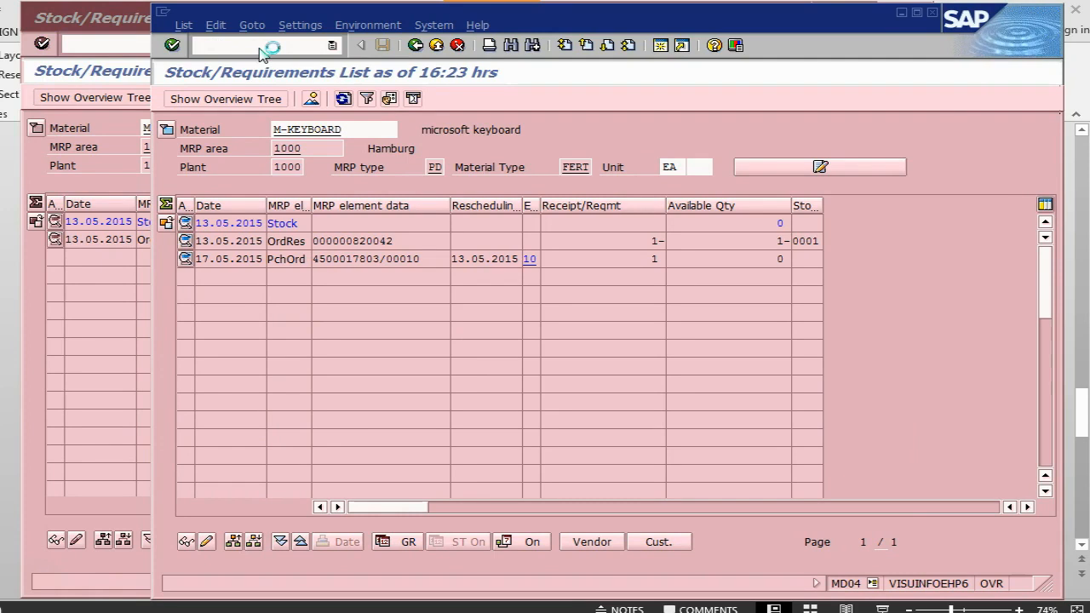
key("Return")
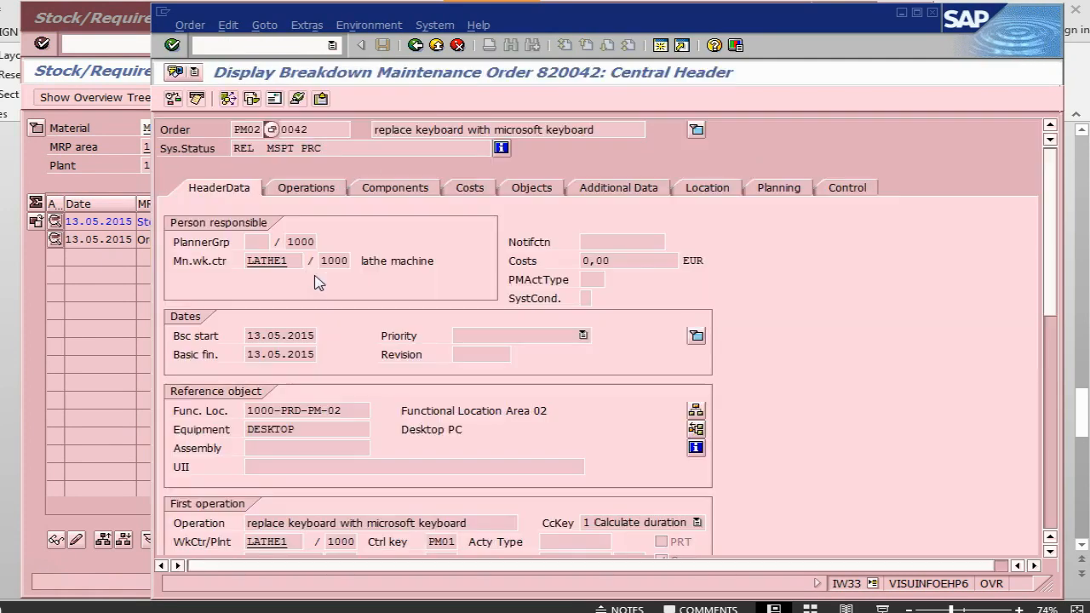
Open the M-KEYBOARD component's general data and mark reservation number 73268.
left_click(402, 189)
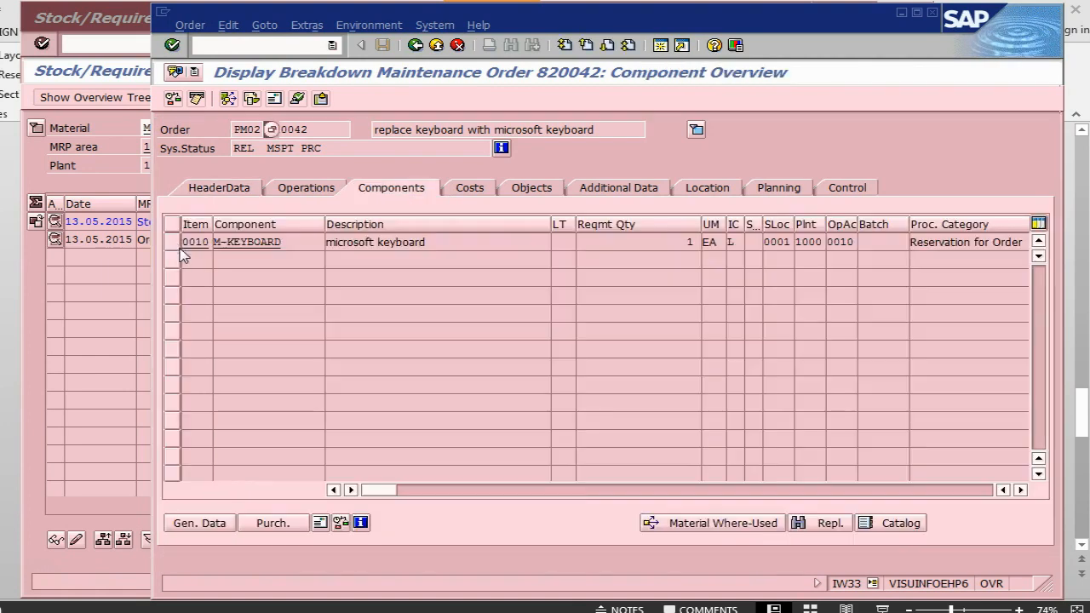
left_click(174, 243)
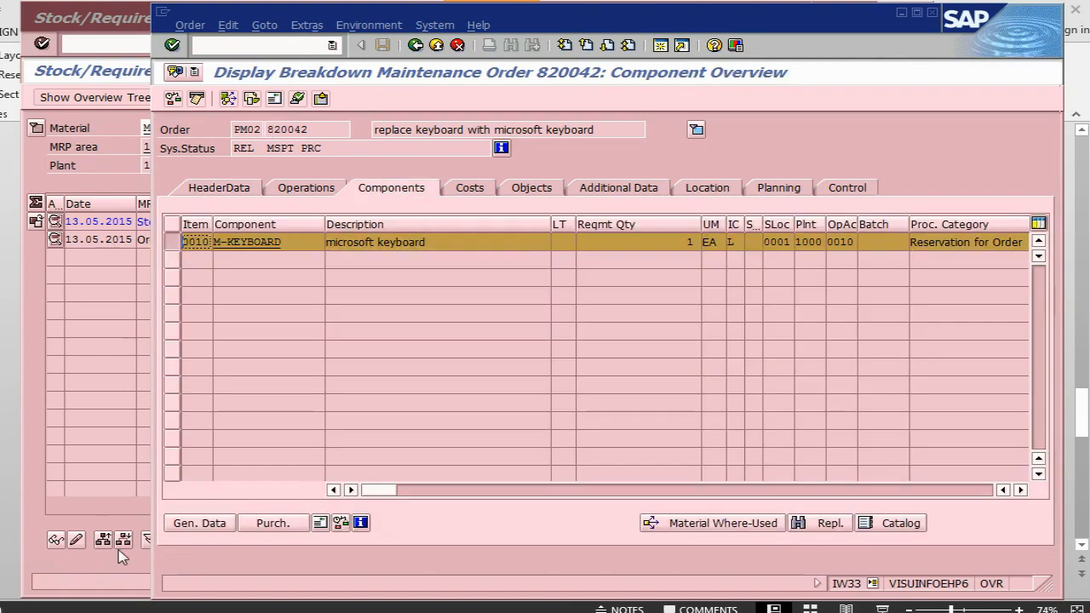
left_click(204, 525)
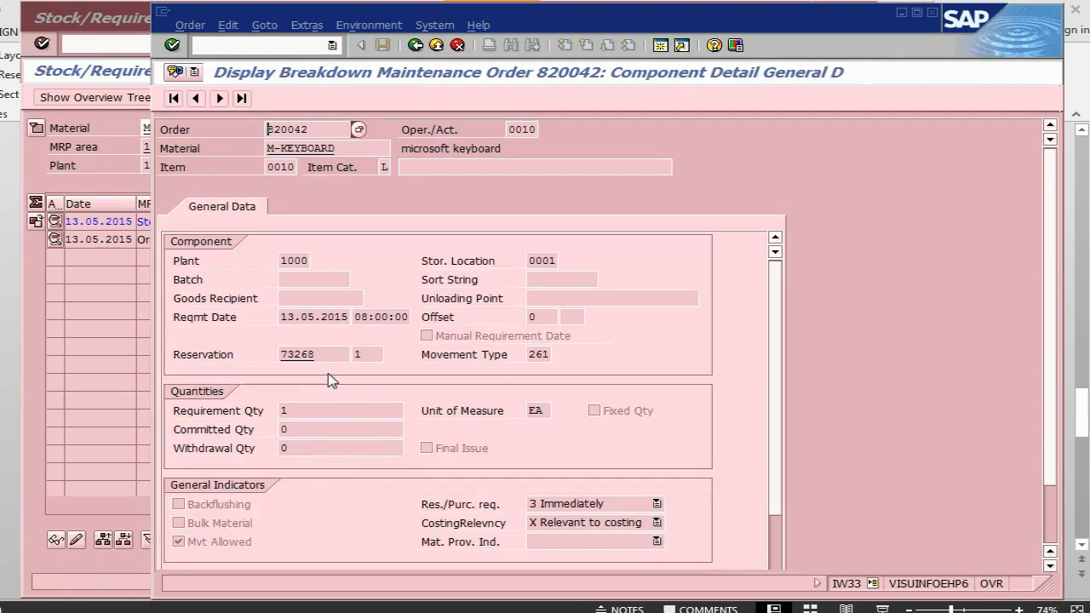
left_click_drag(325, 356, 283, 356)
left_click(282, 356)
left_click(283, 356)
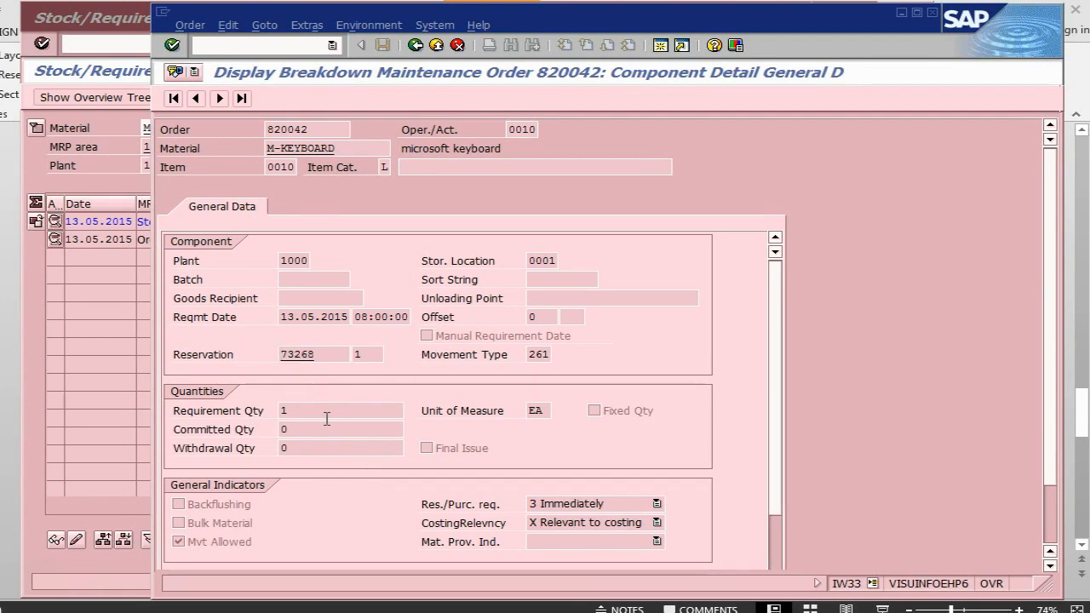
Review the GI to Order slide in PowerPoint.
key("alt+Tab")
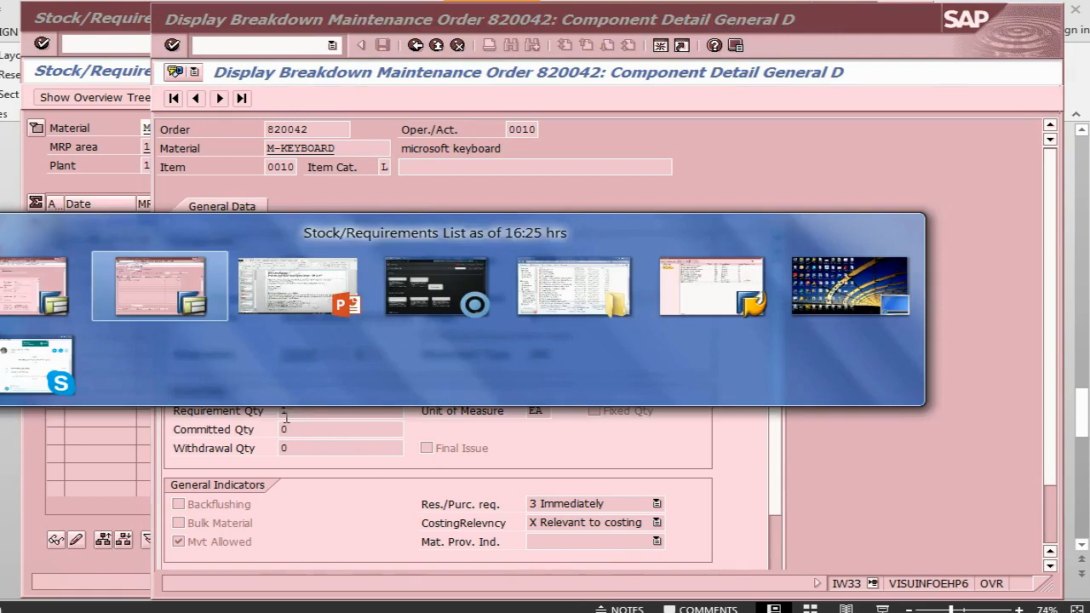
key("alt+Tab")
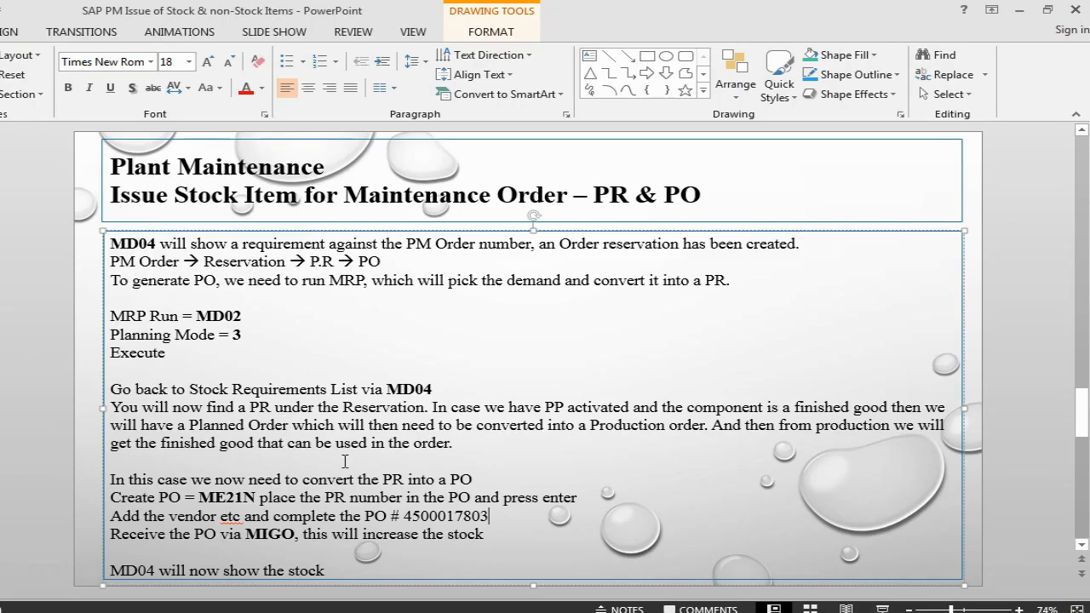
scroll(312, 373, "down", 1)
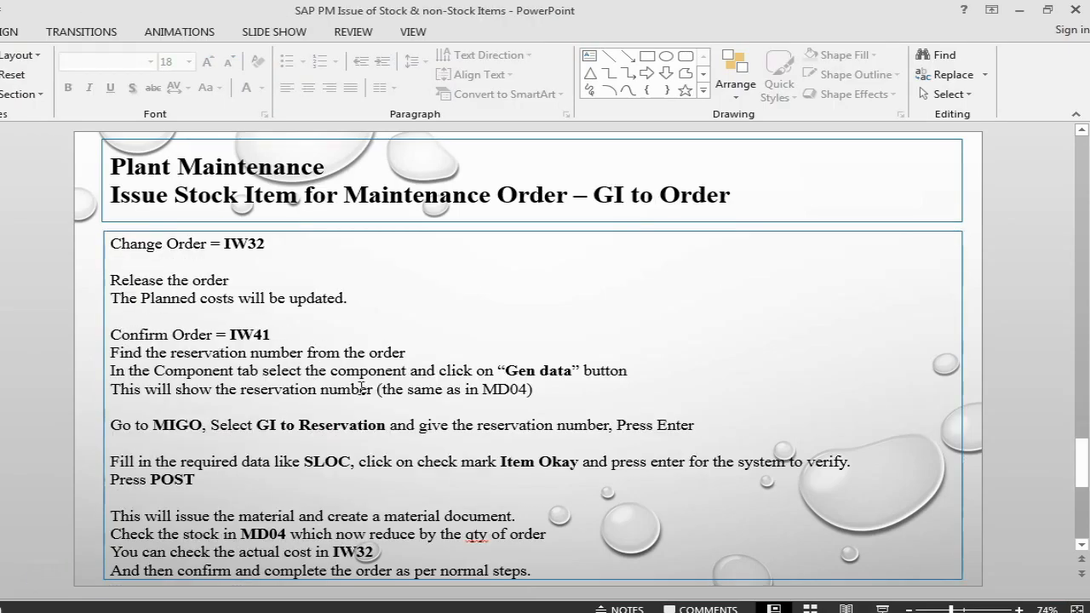
Back in SAP, open the IW41 PM order confirmation for order 820042.
key("alt+Tab")
left_click(132, 42)
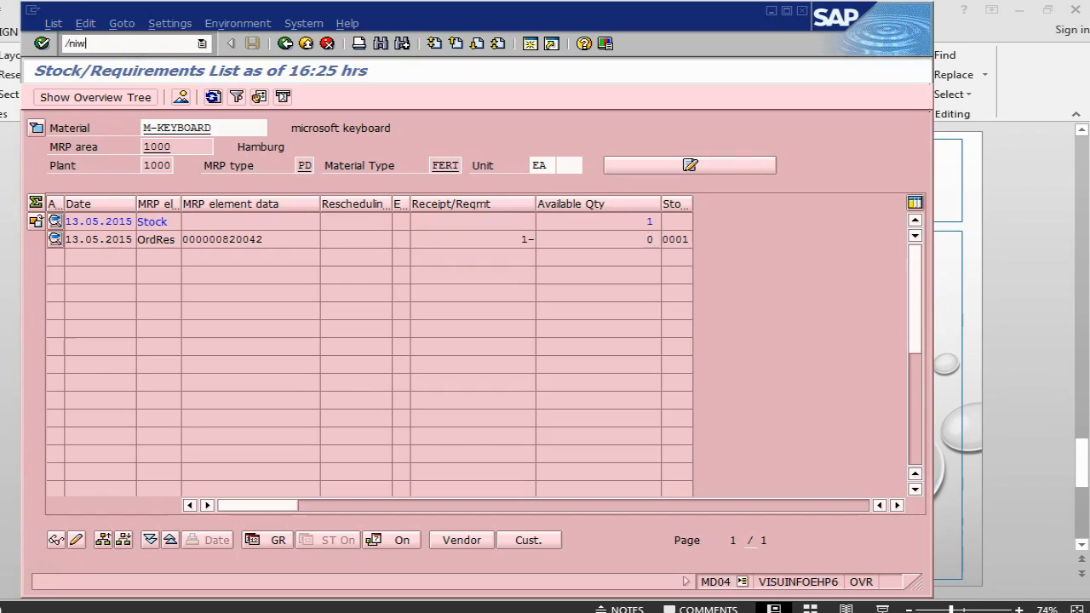
key("Return")
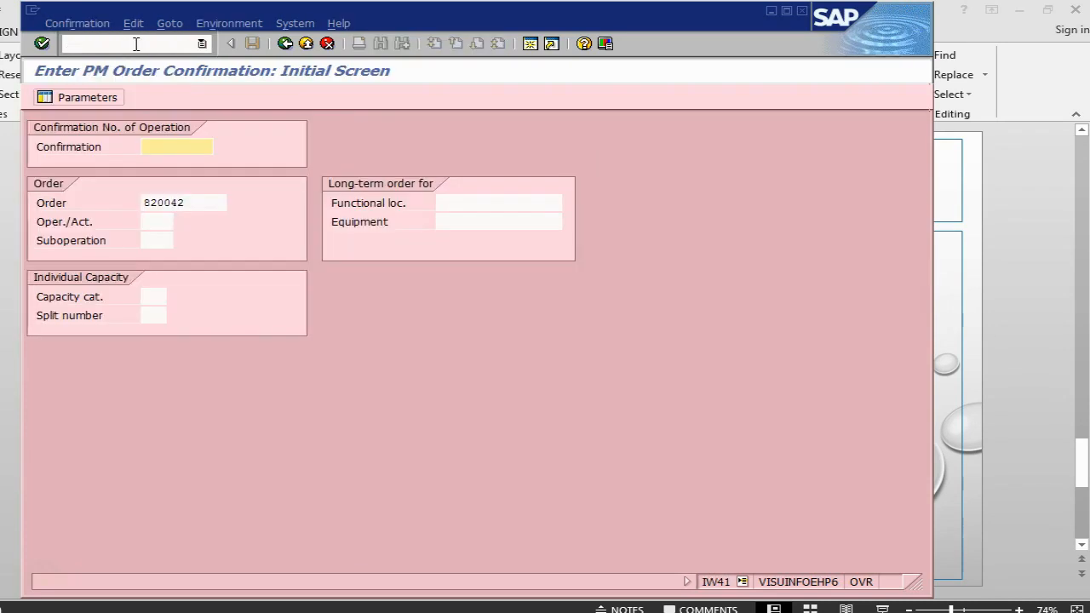
Check goods movements, then save order 820042's confirmation as final with no remaining work.
key("Return")
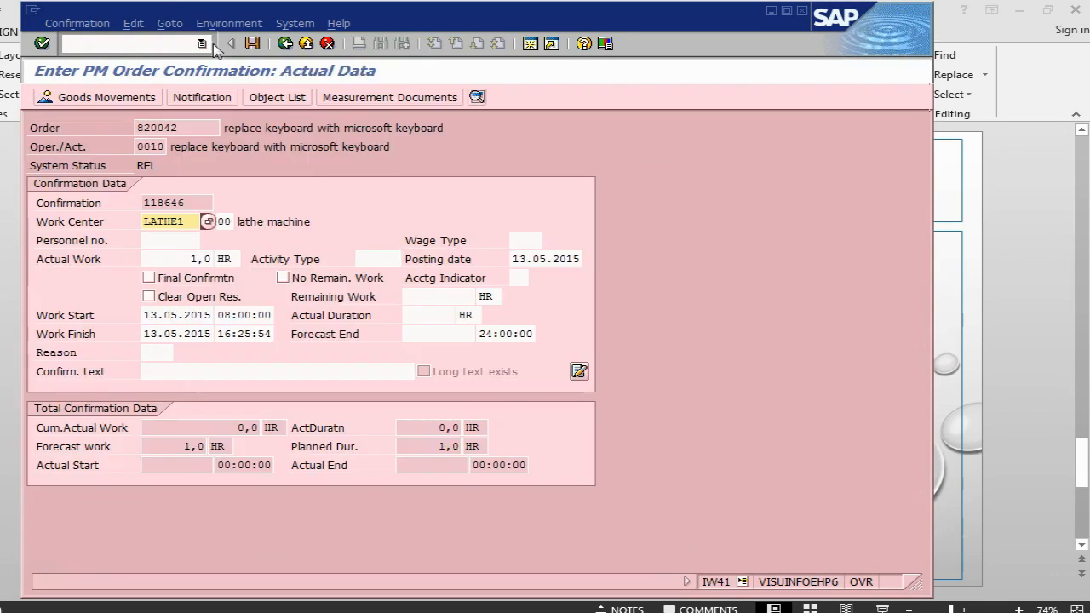
left_click(108, 98)
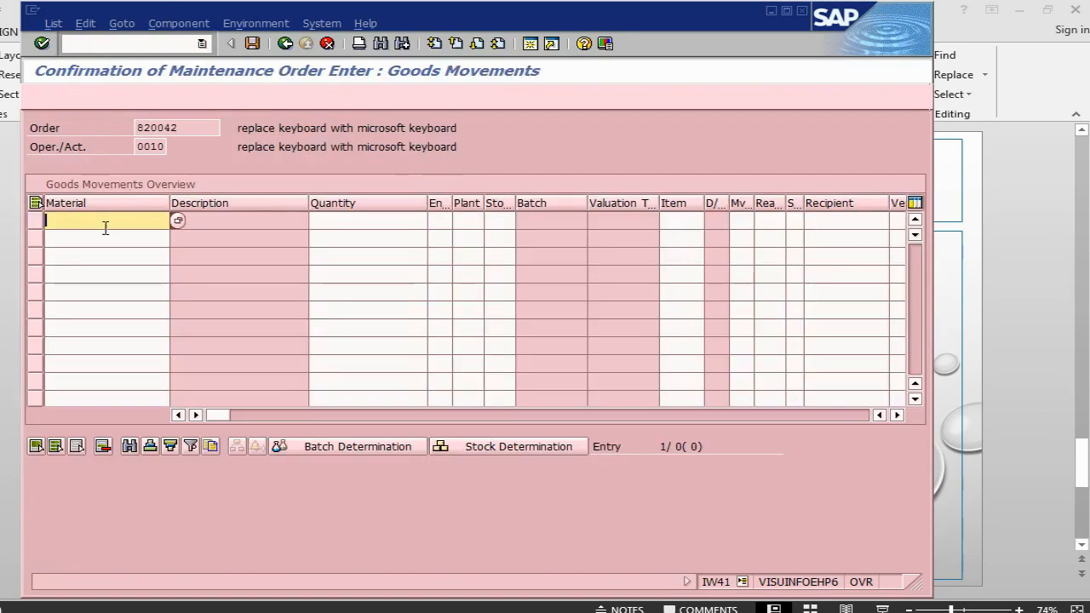
left_click(285, 44)
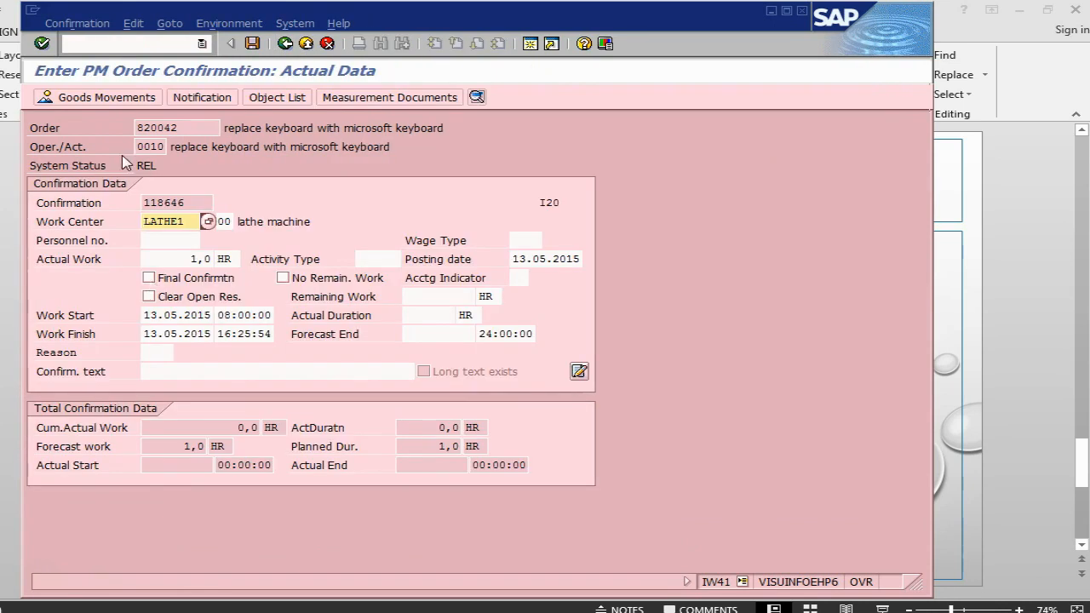
left_click(150, 279)
left_click(300, 284)
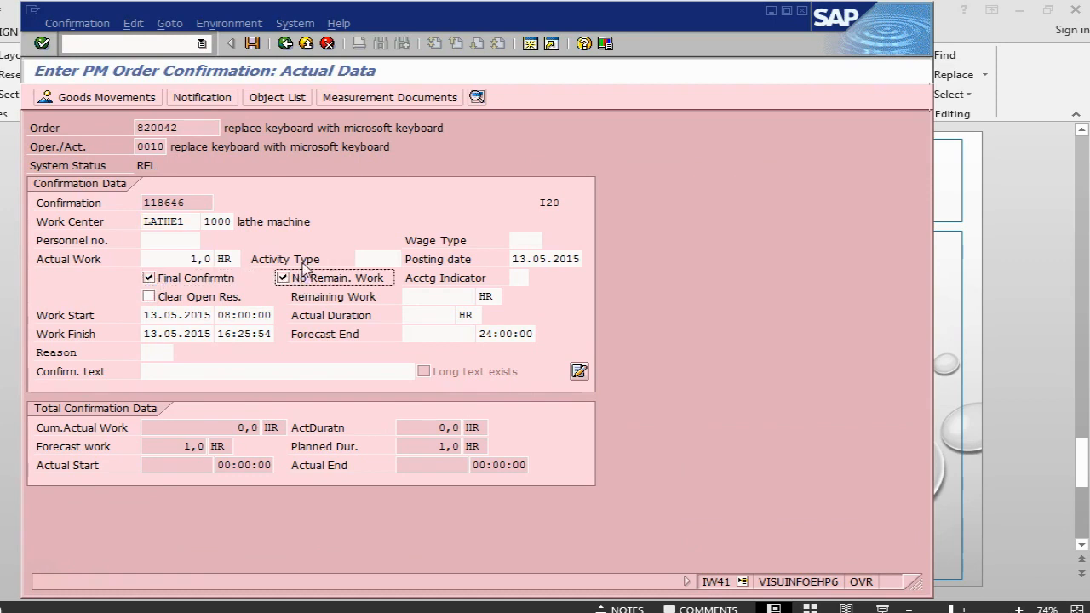
left_click(253, 45)
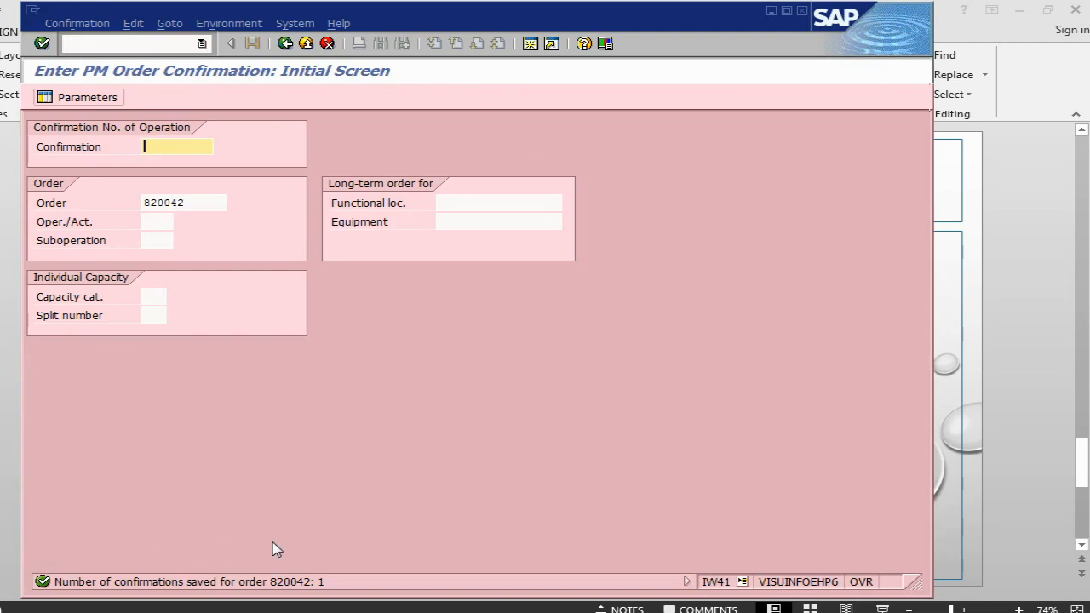
left_click(94, 43)
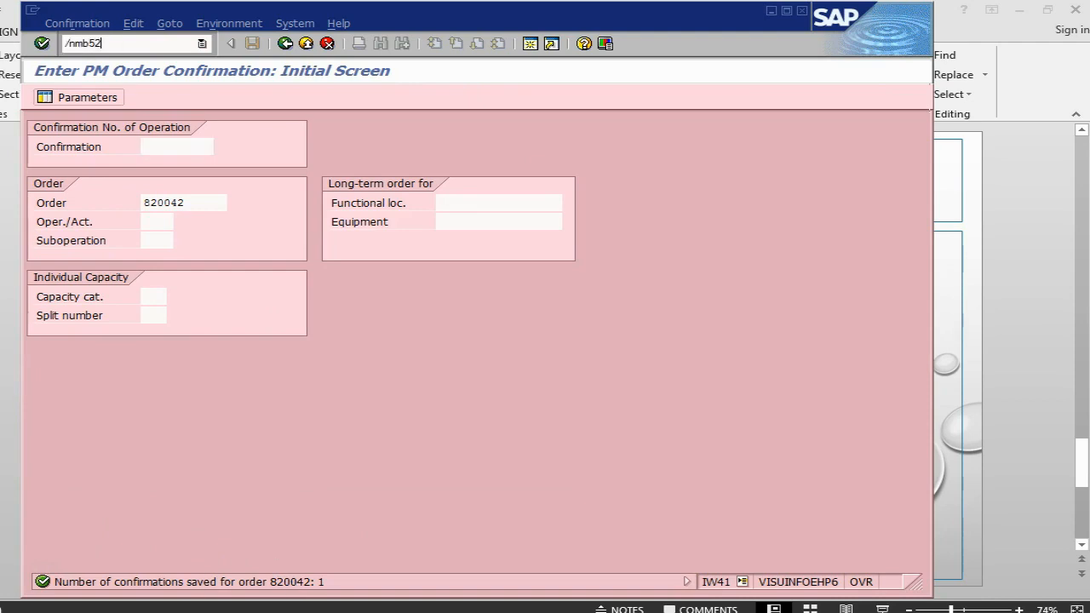
Run MB52 for M-KEYBOARD in plant 1000, showing 1 unrestricted unit.
key("Return")
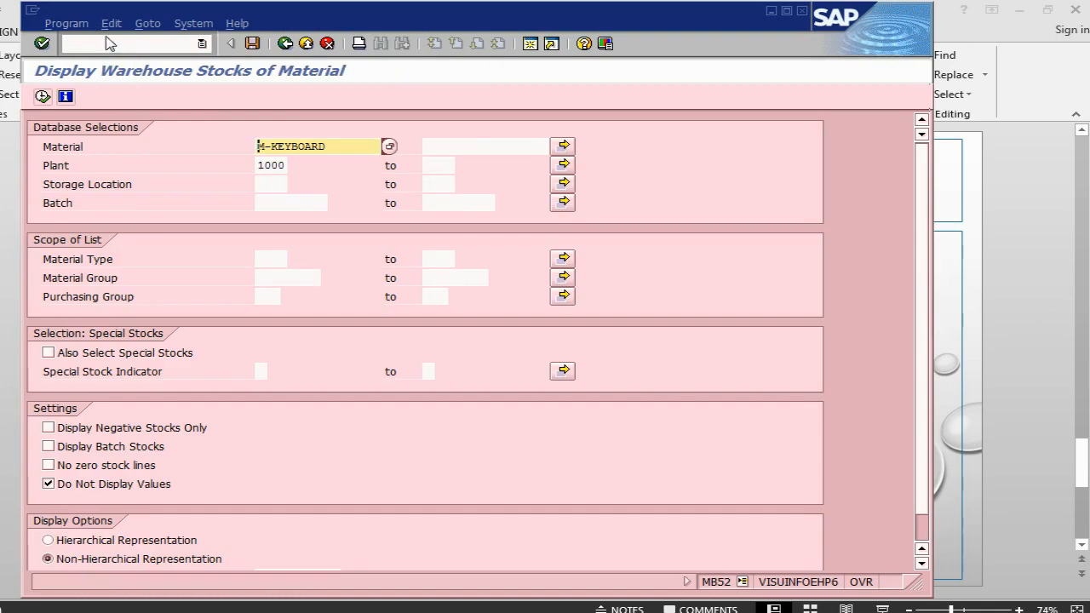
left_click(41, 97)
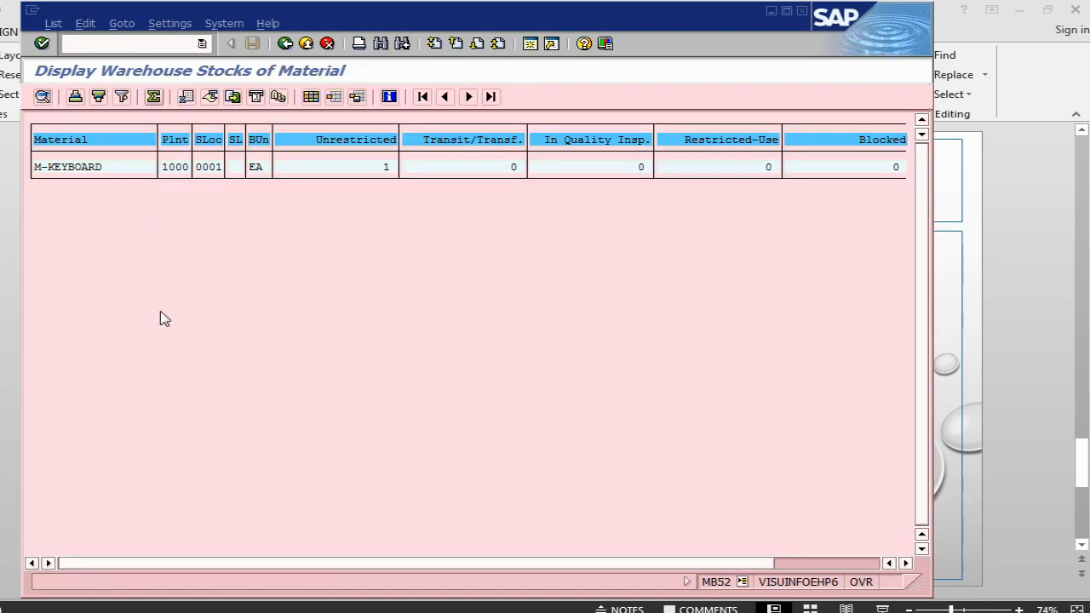
key("alt+Tab")
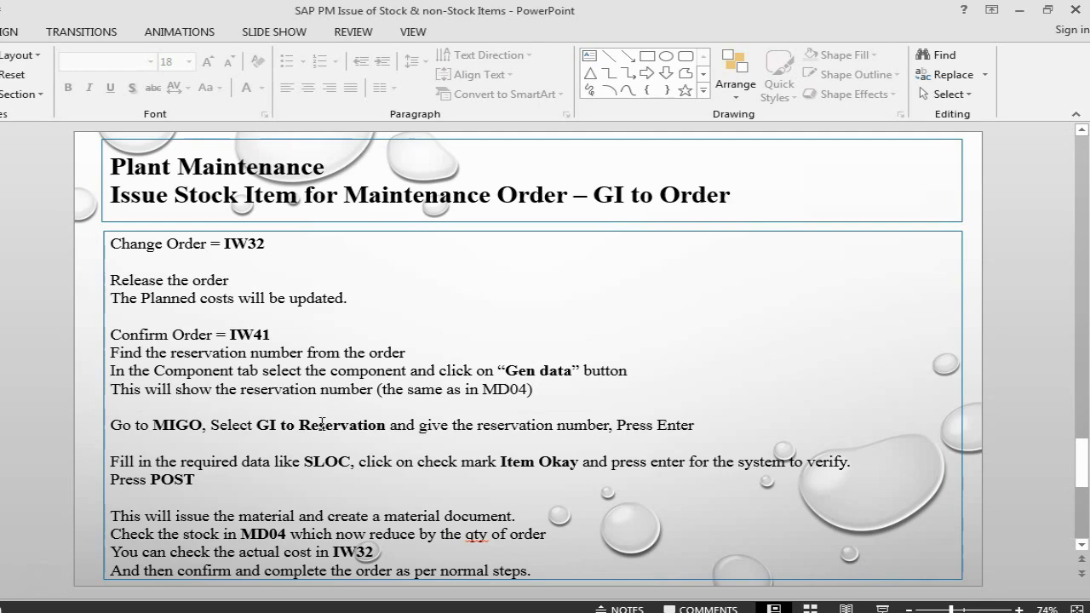
Highlight the 'GI to Reservation' step on the slide, then return to the SAP stock list.
left_click_drag(256, 426, 391, 425)
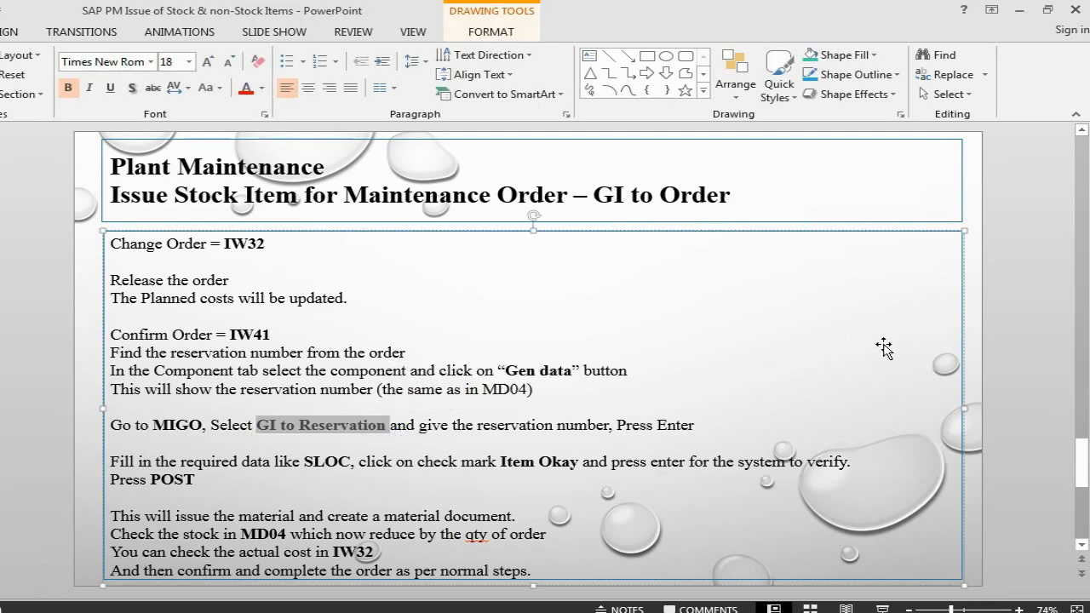
left_click(342, 424)
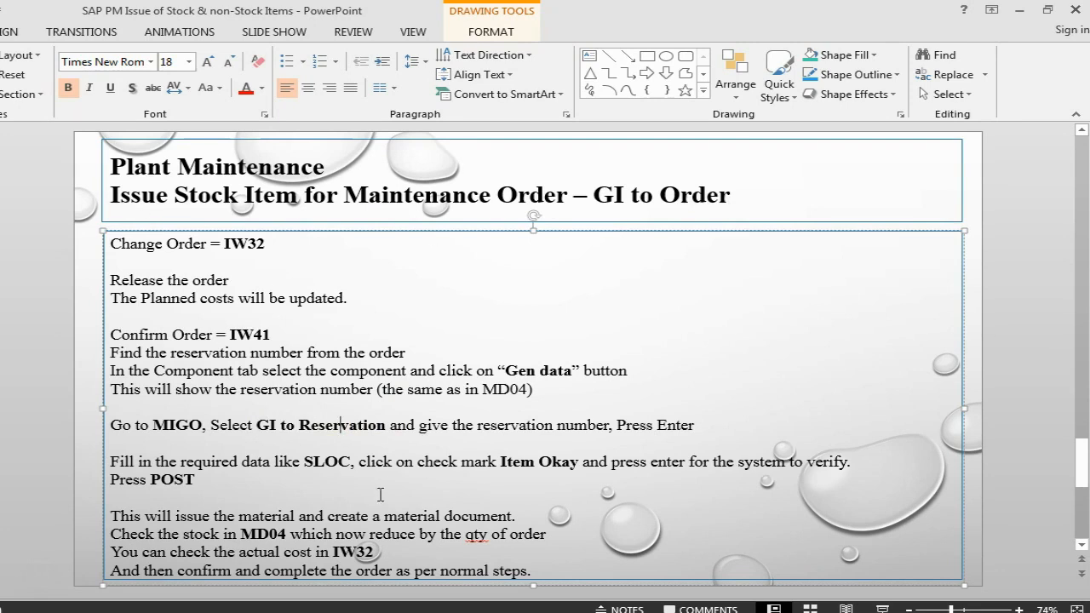
key("alt+Tab")
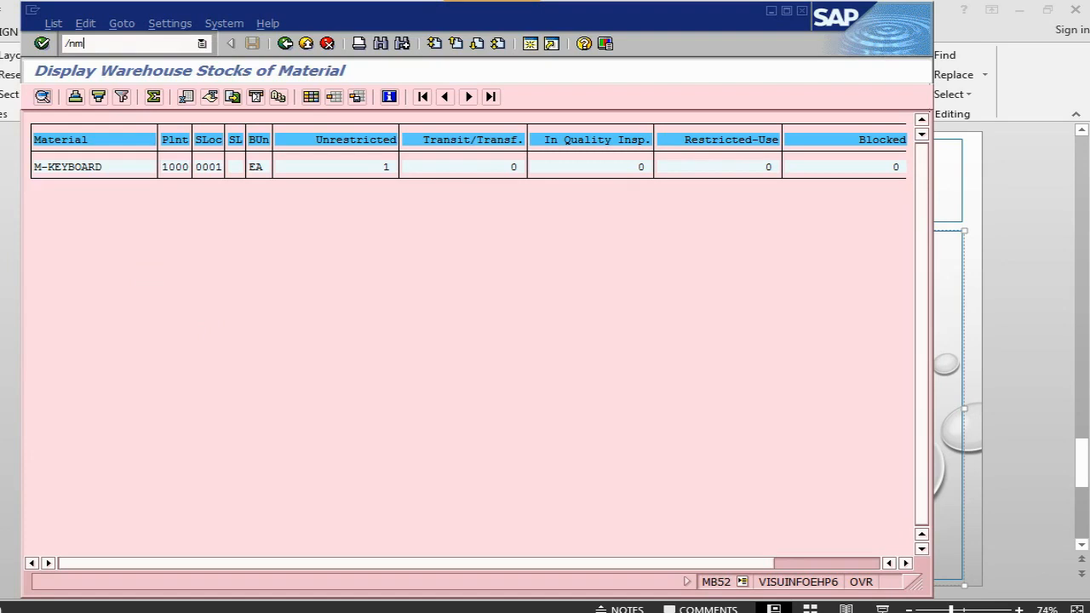
Start MIGO and choose Goods Issue as the movement action.
key("Return")
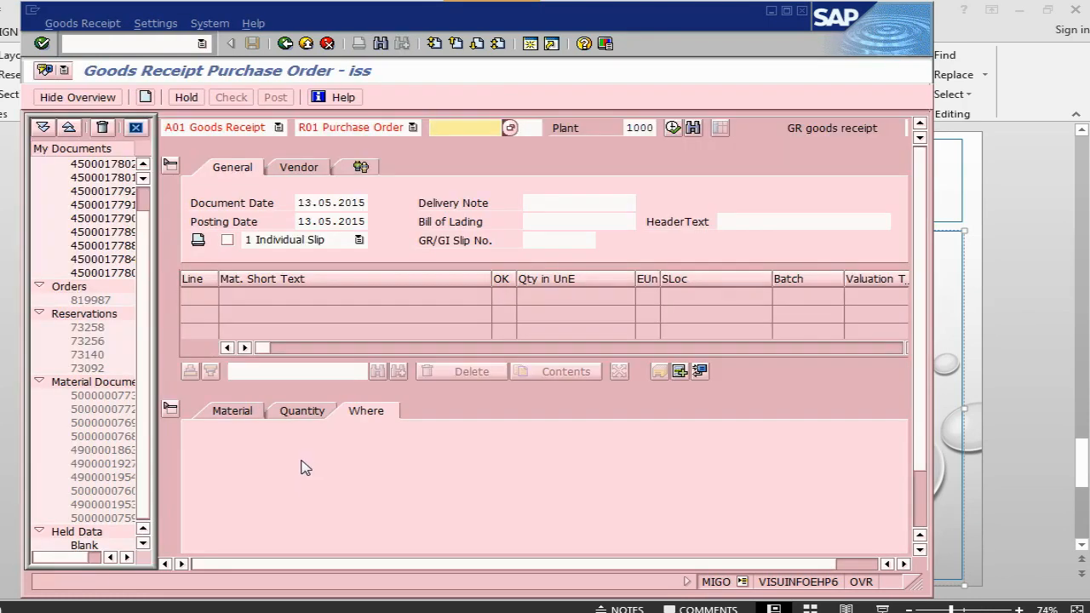
left_click(280, 128)
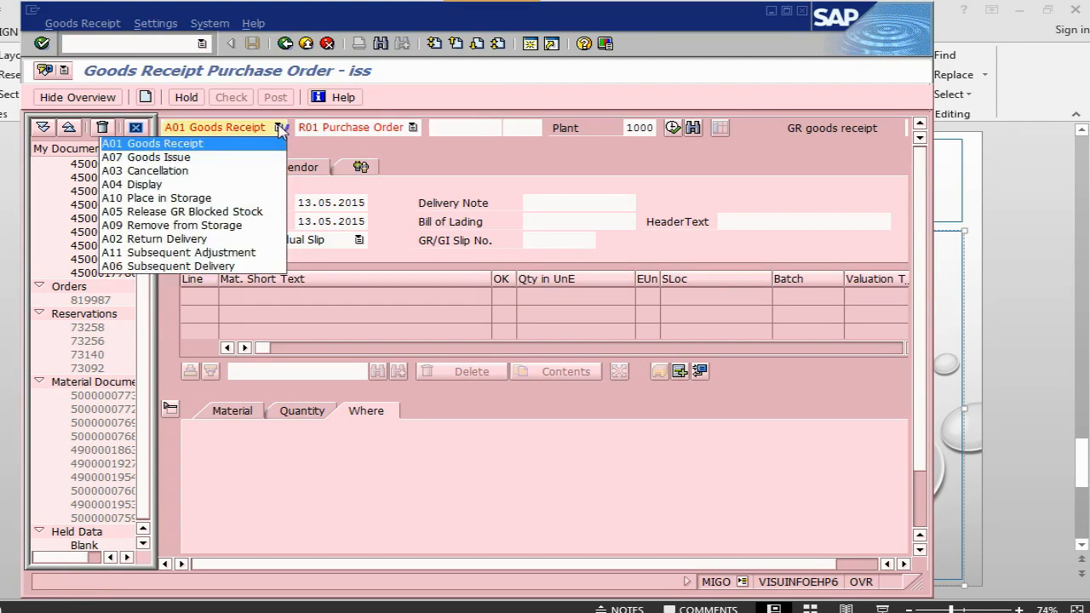
left_click(232, 159)
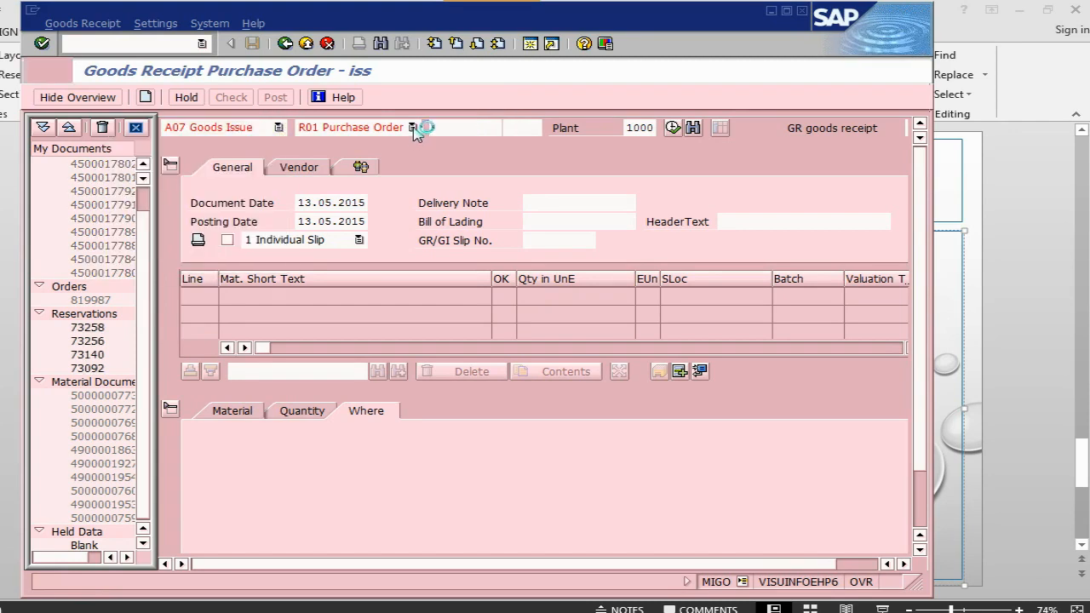
Copy reservation 73268 from the IW33 order and load it into the goods issue.
key("alt+Tab")
key("alt+Tab")
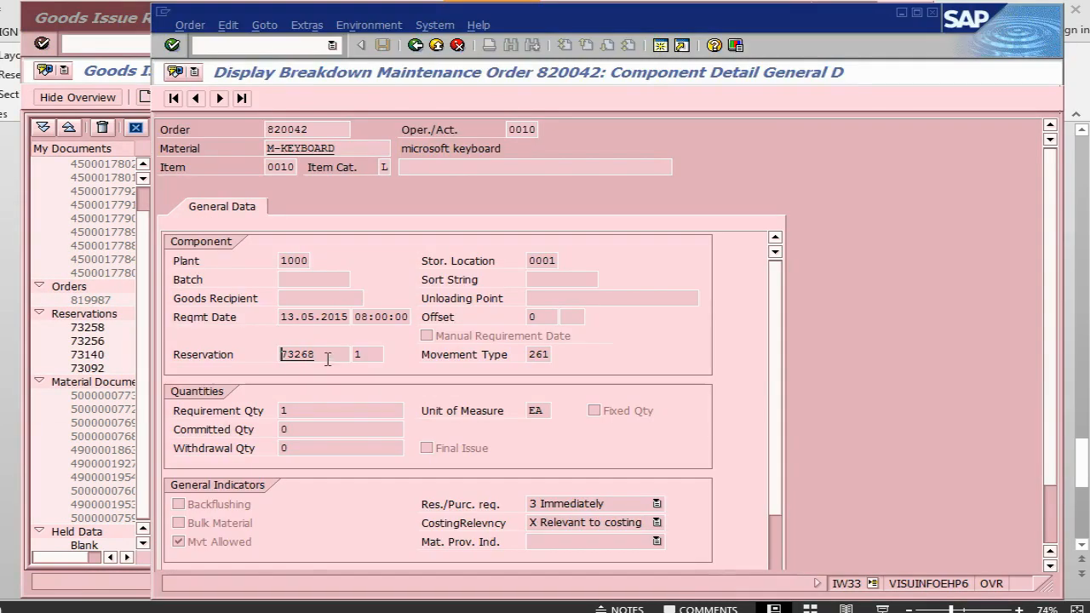
left_click_drag(323, 358, 281, 359)
key("ctrl+c")
key("alt+Tab")
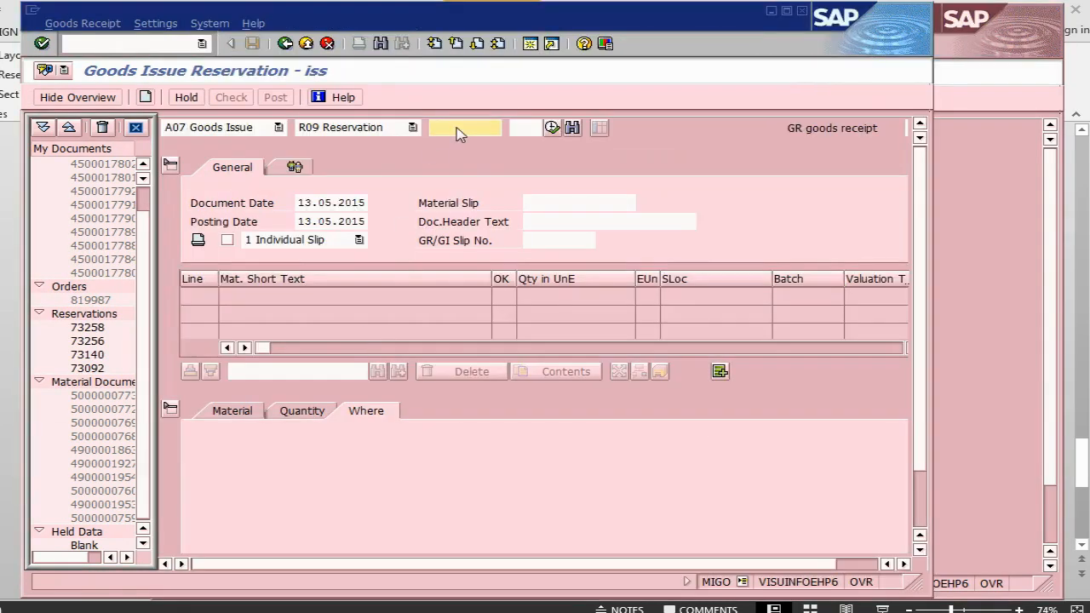
key("ctrl+v")
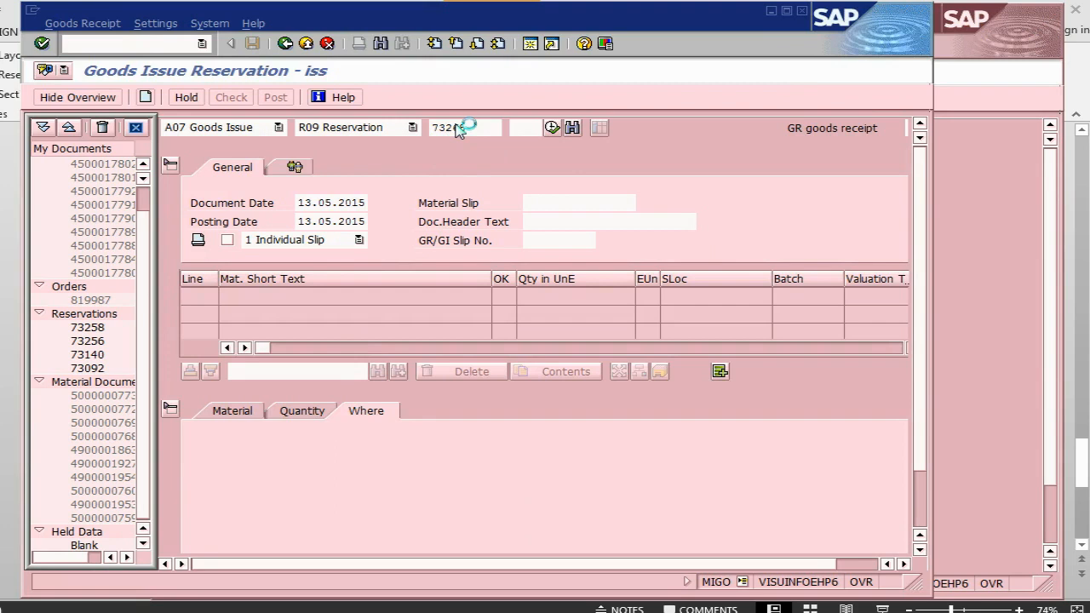
key("Return")
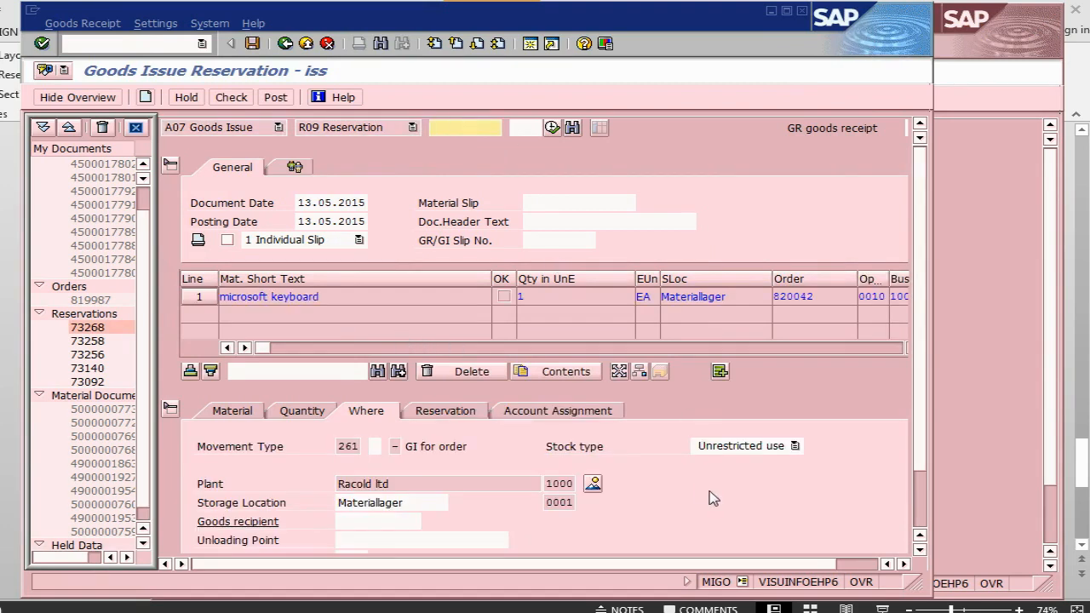
Review the keyboard item's Quantity, Material, Reservation and Account Assignment tabs, then mark it Item OK.
left_click_drag(922, 427, 924, 473)
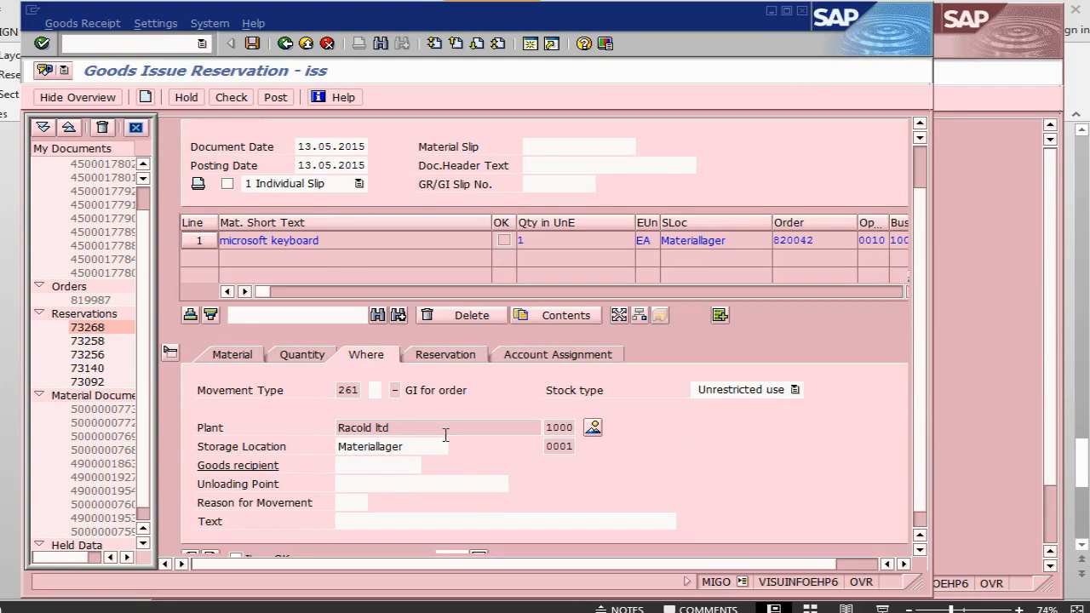
left_click(307, 357)
left_click(246, 356)
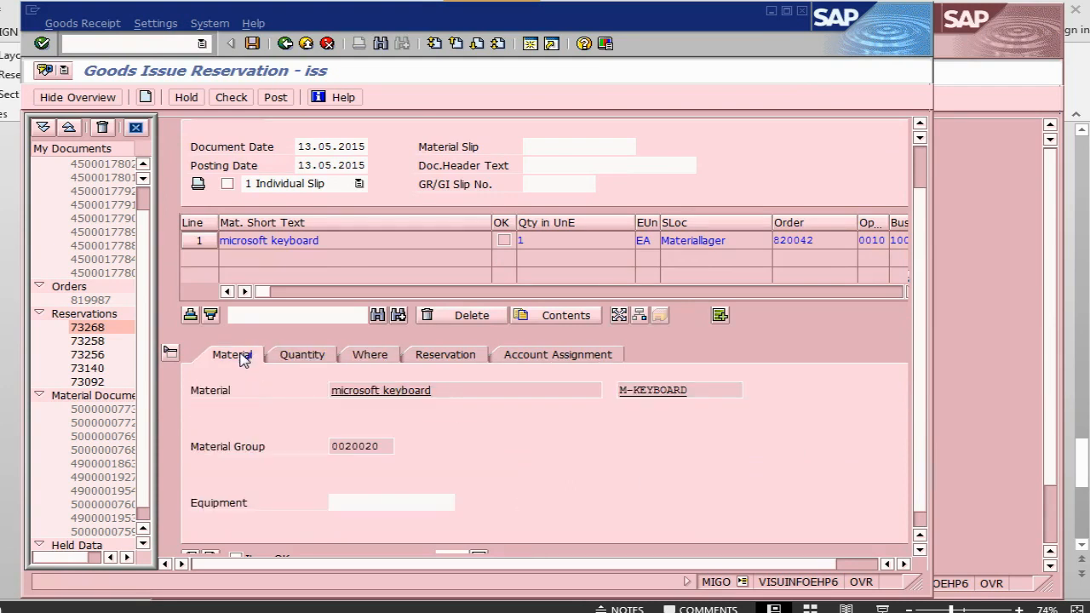
left_click(466, 358)
left_click(537, 359)
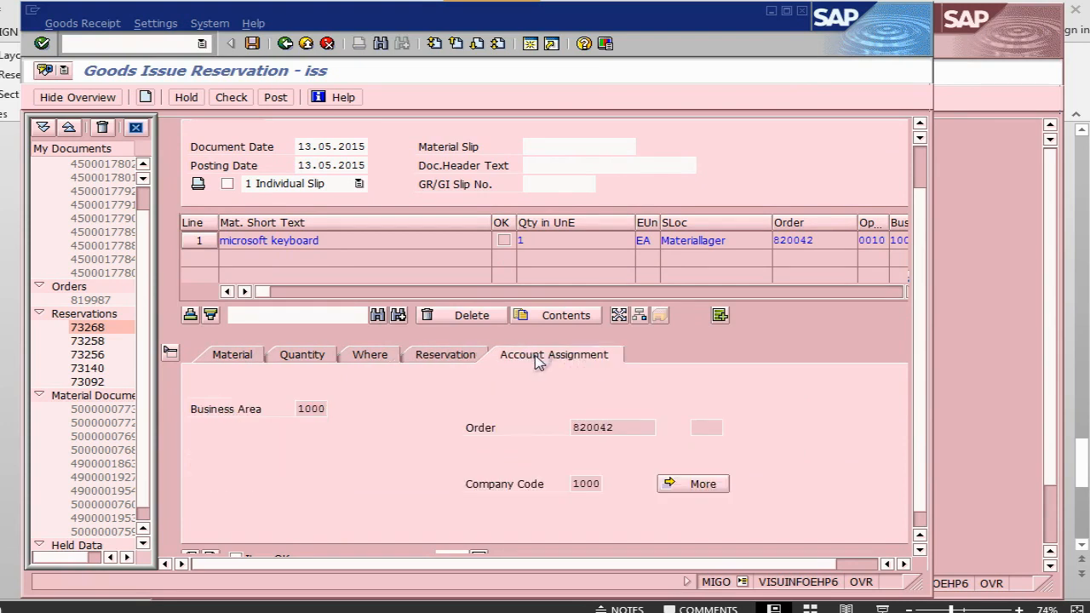
left_click(445, 356)
scroll(730, 418, "down", 1)
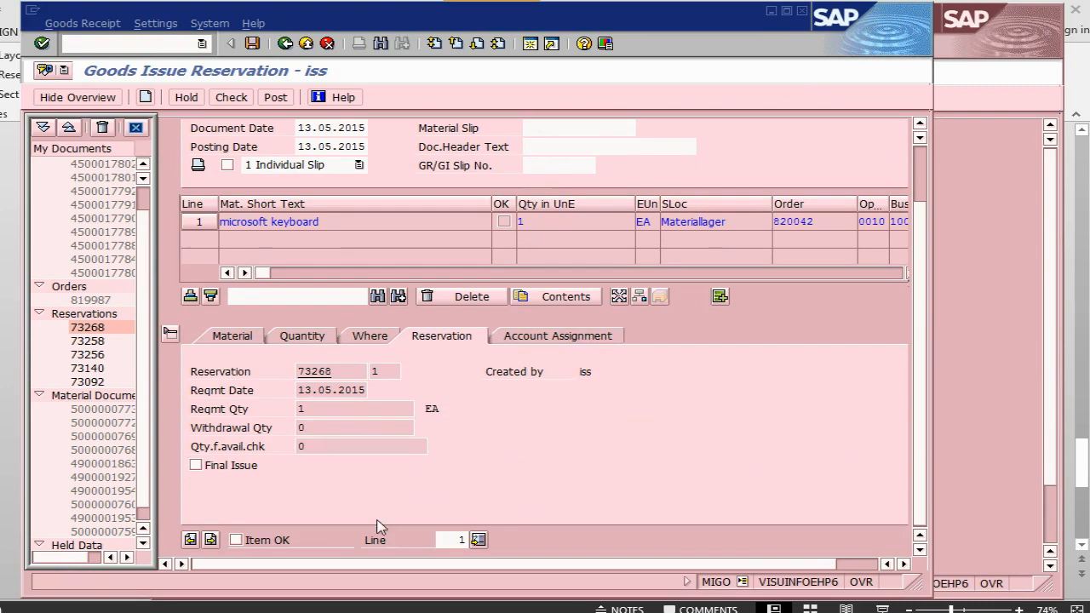
left_click(261, 542)
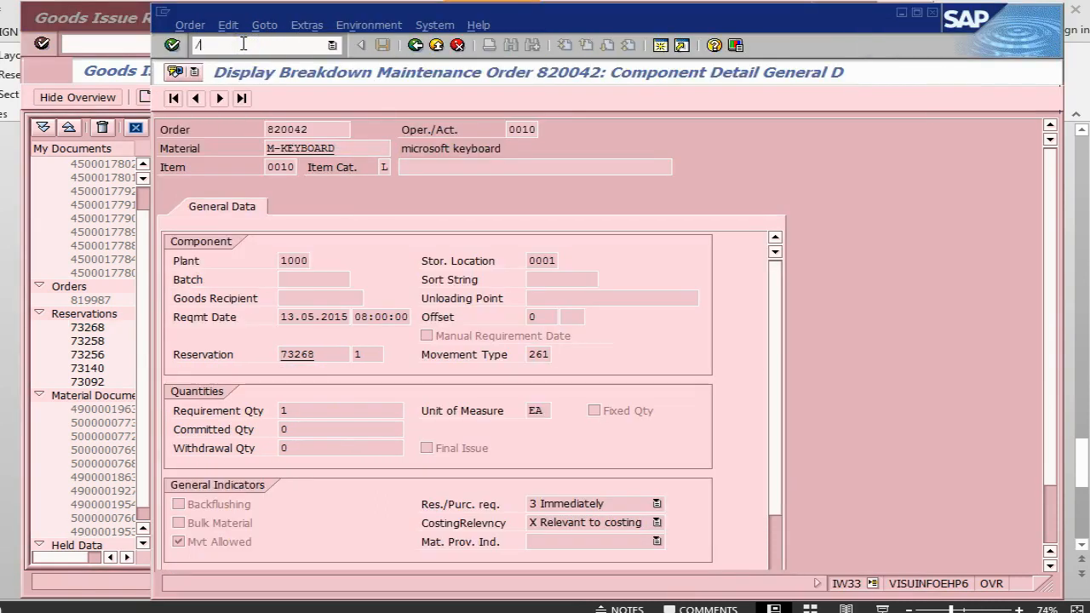
type("b52")
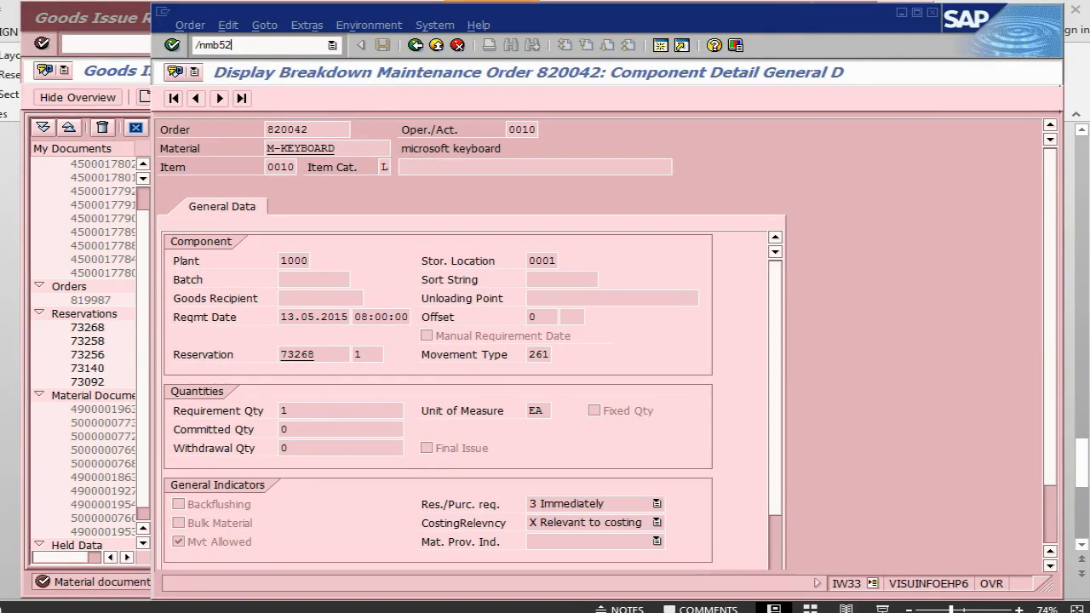
key("Return")
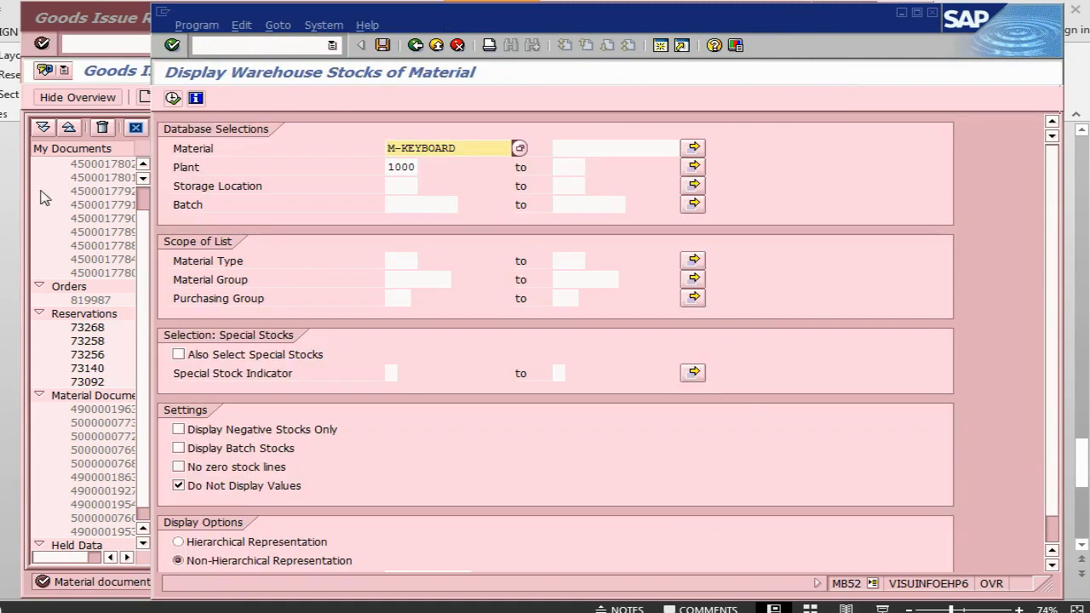
left_click(61, 34)
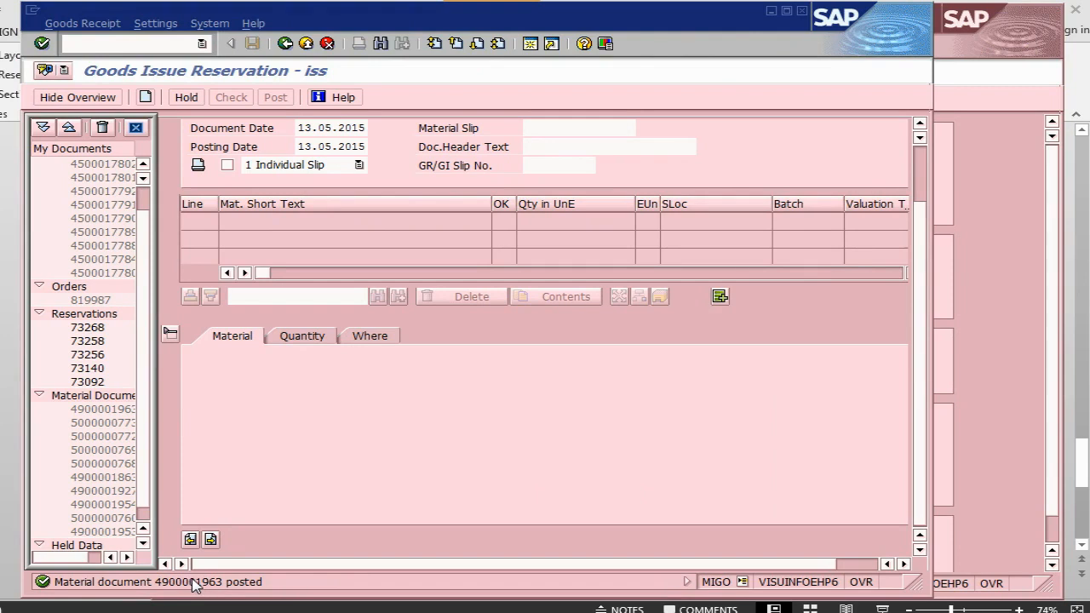
key("alt+Tab")
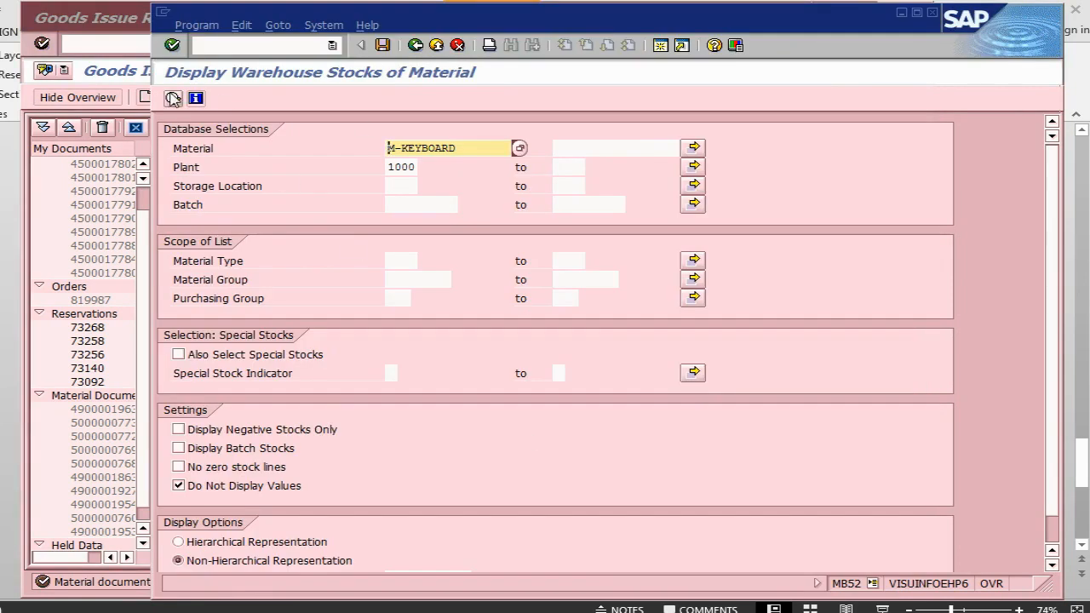
left_click(174, 100)
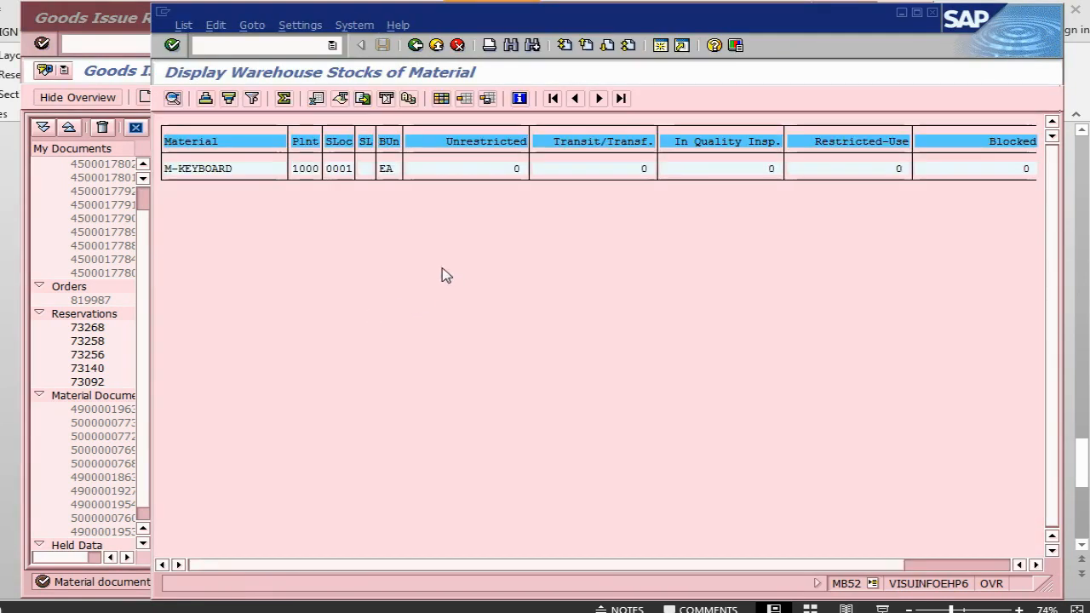
left_click(221, 46)
Display order 820042's costs: 30,00 EUR planned and 25,00 EUR actual for spares.
type("/niw")
type("33")
key("Return")
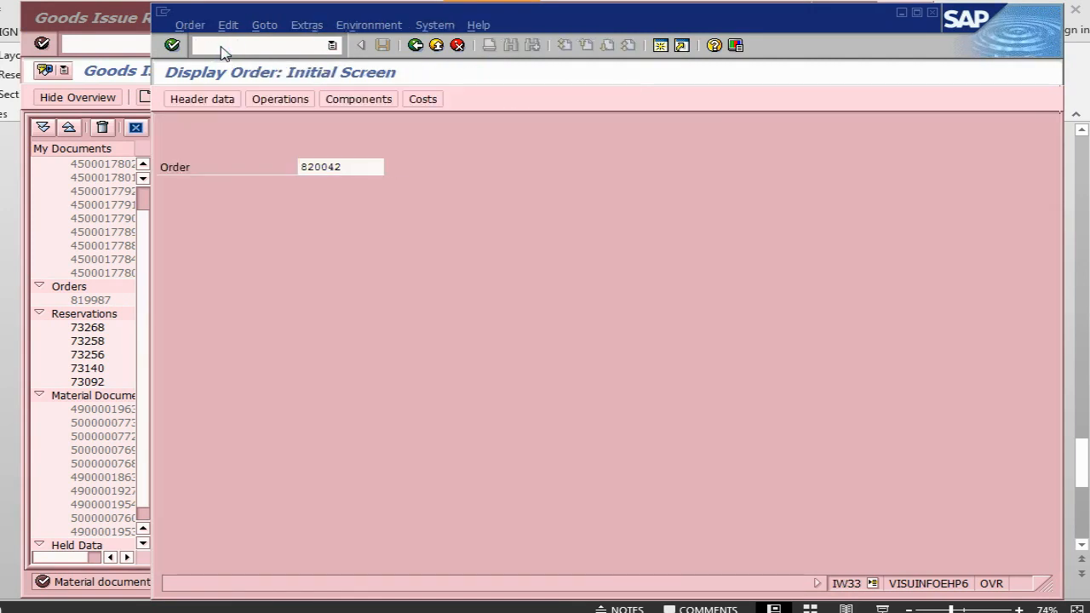
key("Return")
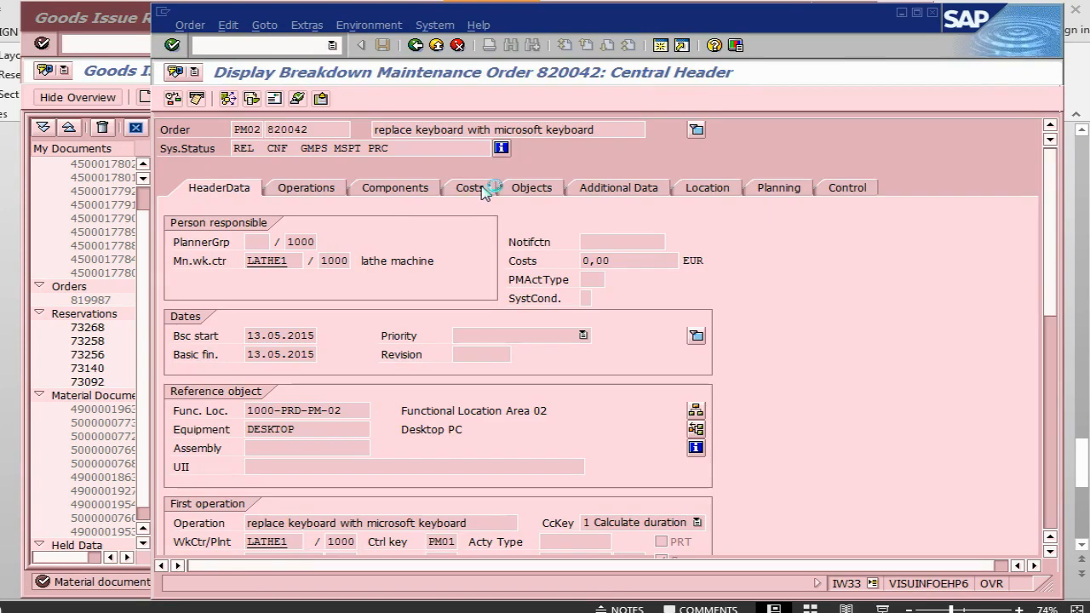
left_click(484, 187)
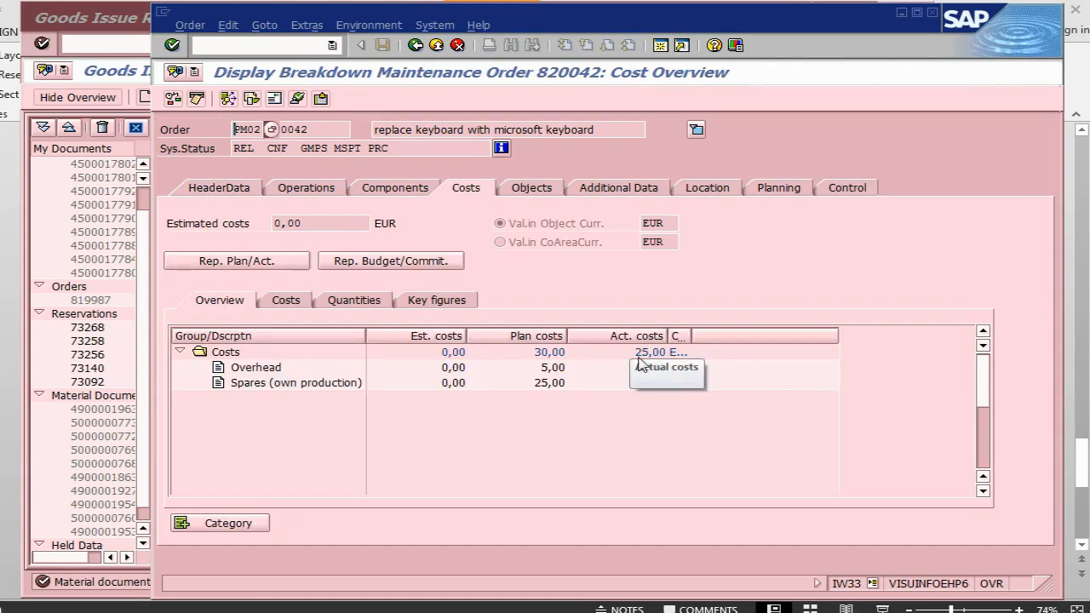